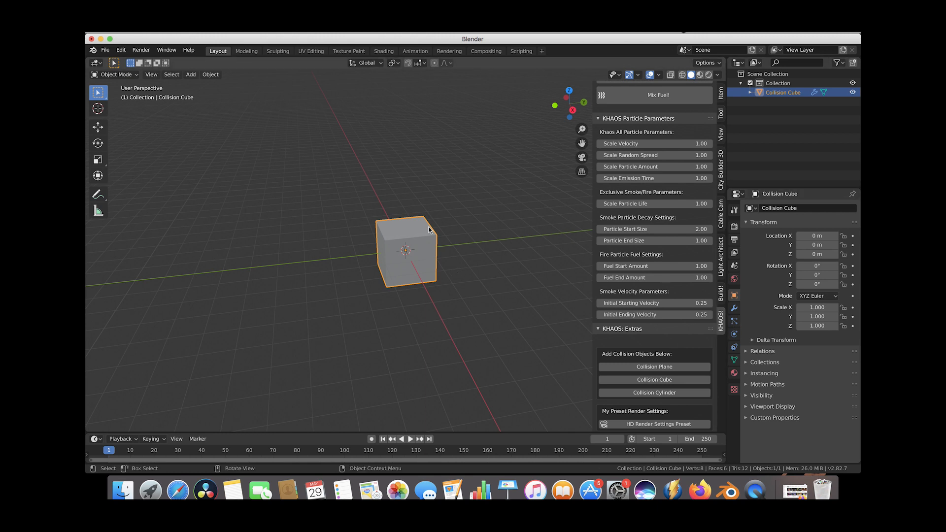
# Step: Show the Collision Cube's physics settings and flatten the cube to about 0.13 of its height along Z
pyautogui.click(734, 333)
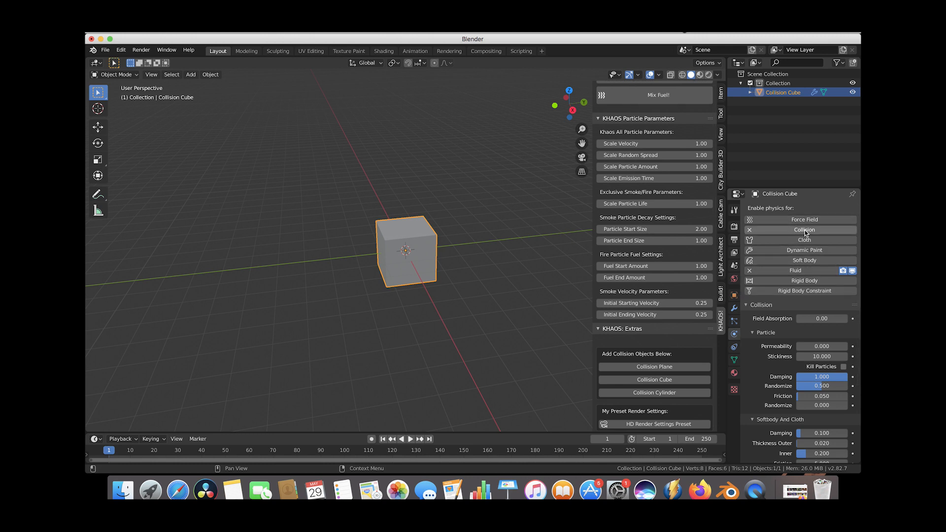
pyautogui.scroll(-2, 476, 201)
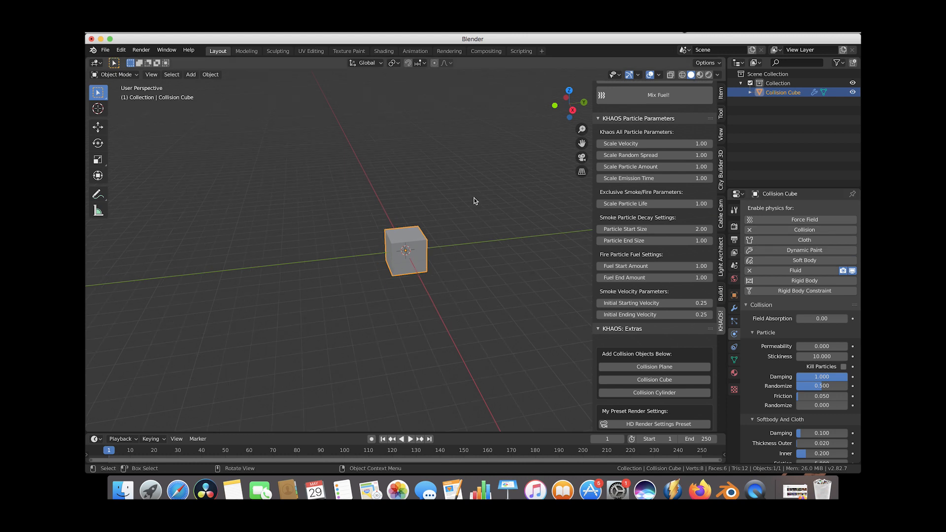
pyautogui.press('s')
pyautogui.press('z')
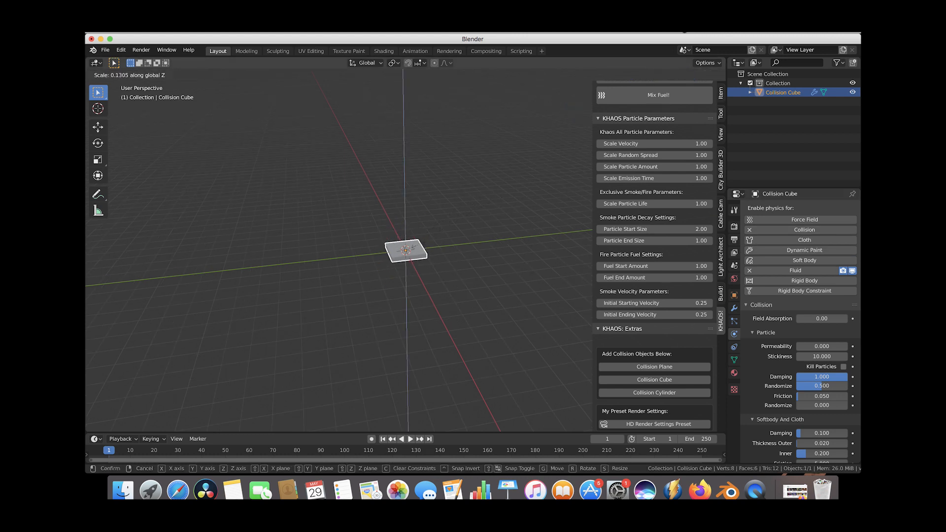
pyautogui.click(416, 247)
# Step: Scale the flattened Collision Cube up into a wide ground slab and thin it further along Z
pyautogui.press('s')
pyautogui.press('z')
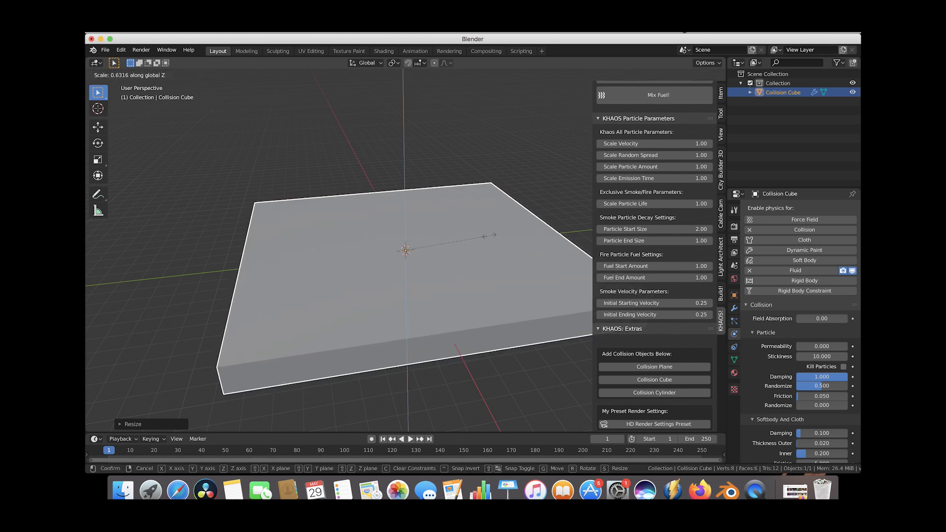
pyautogui.click(428, 246)
pyautogui.scroll(3, 462, 237)
pyautogui.scroll(-5, 462, 237)
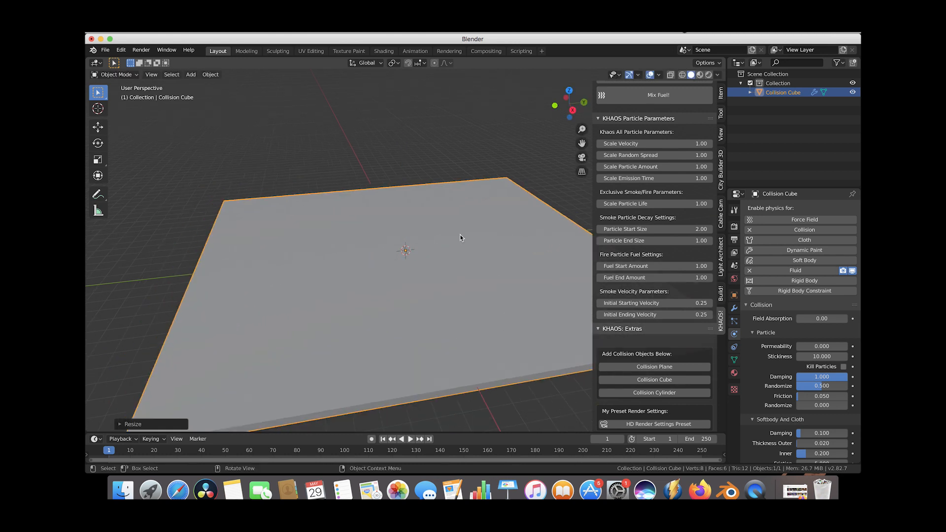
pyautogui.press('s')
pyautogui.rightClick(443, 228)
pyautogui.hscroll(-8, 443, 228)
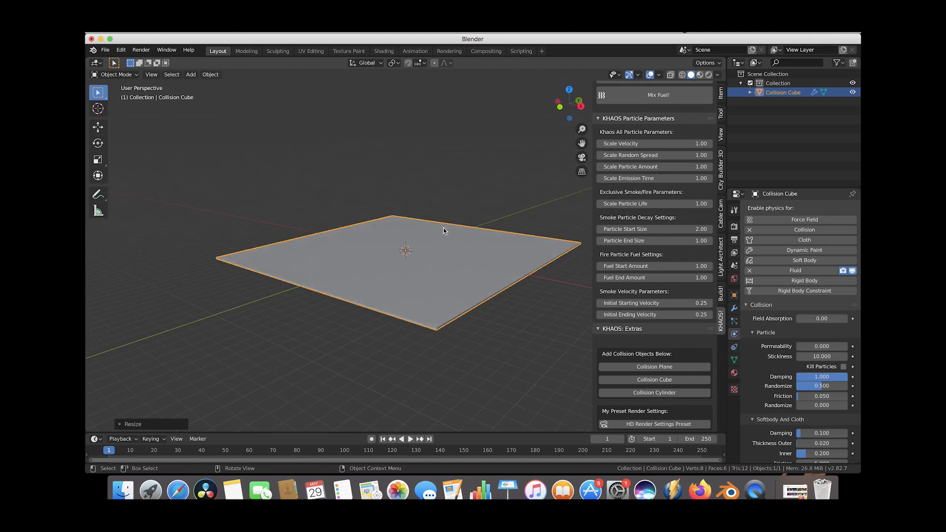
pyautogui.hscroll(-5, 368, 217)
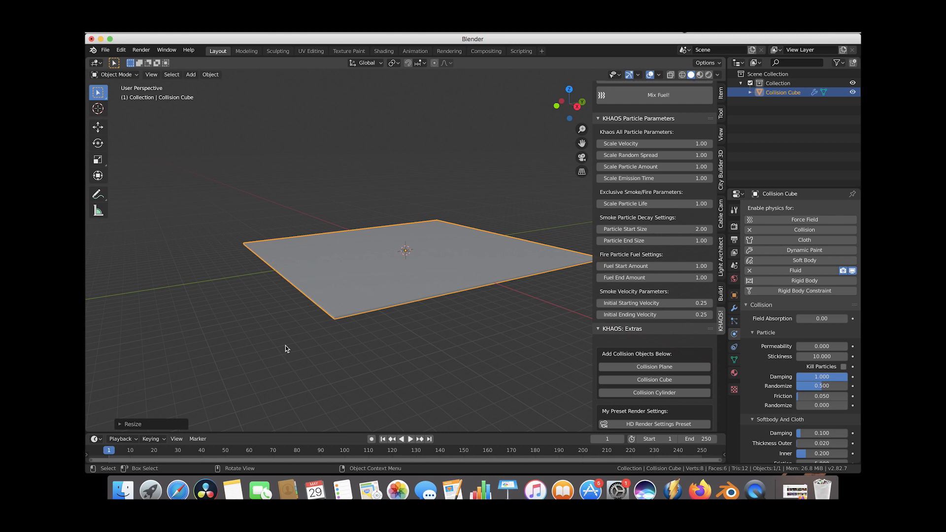
pyautogui.hscroll(5, 344, 311)
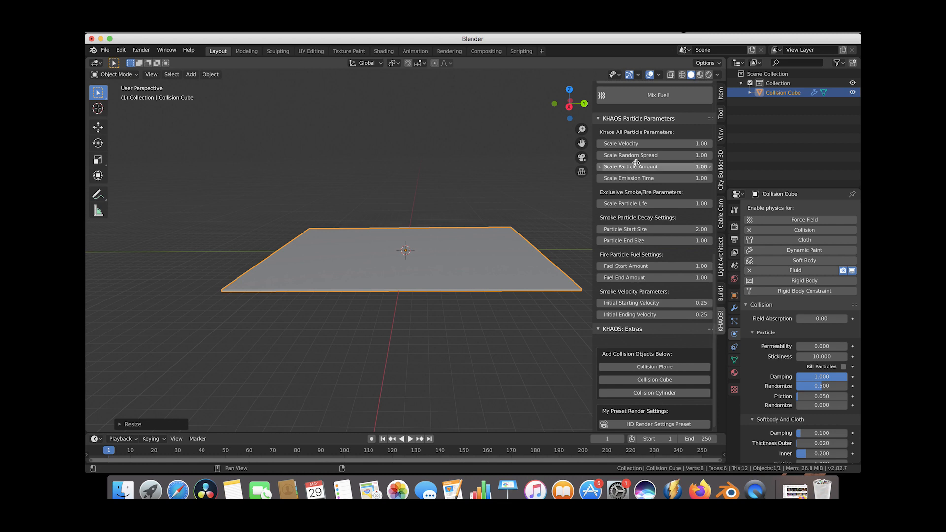
# Step: Enable Dynamic Smoke/Fire as the KHAOS smoke type and set Scale Particle Amount to 10
pyautogui.scroll(10, 684, 245)
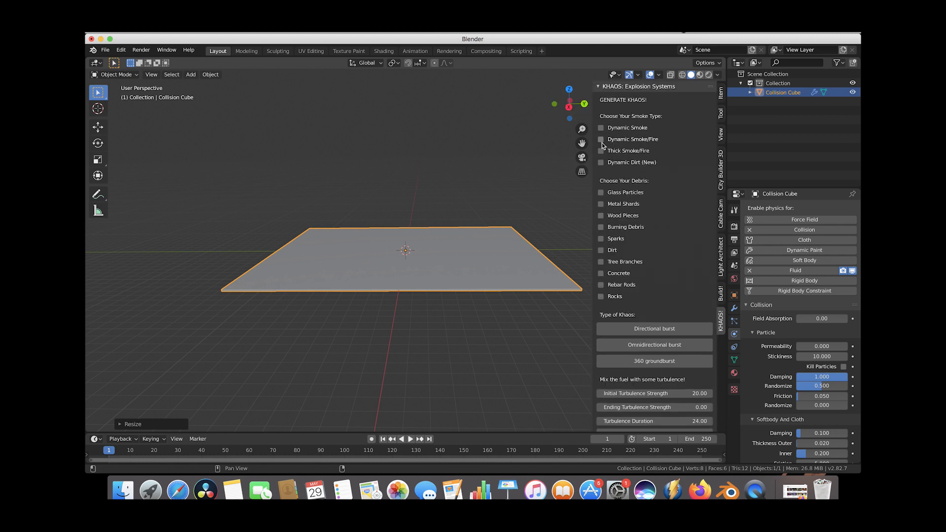
pyautogui.scroll(-6, 643, 195)
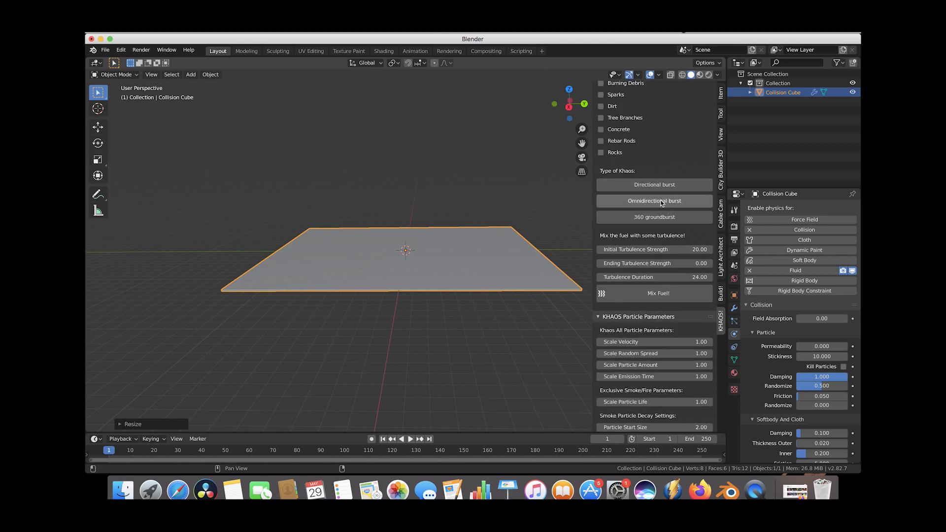
pyautogui.scroll(-5, 660, 247)
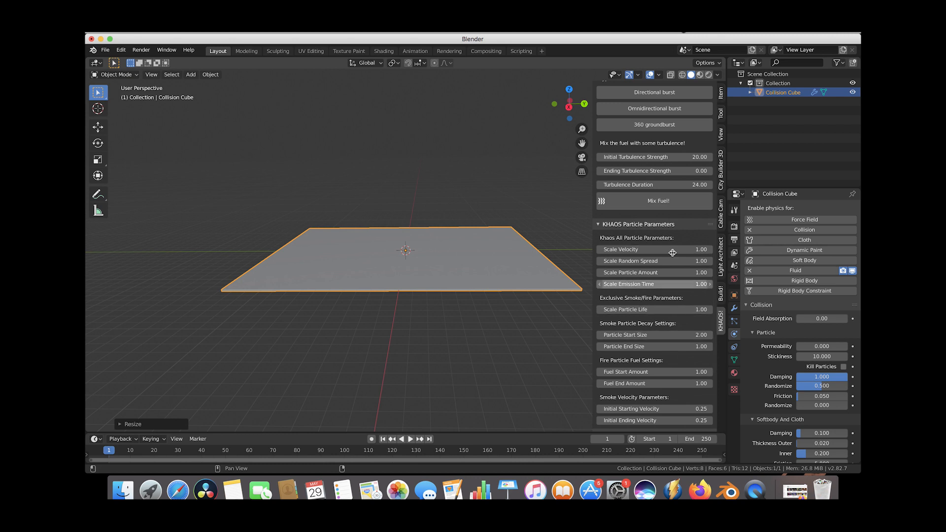
pyautogui.scroll(-1, 667, 291)
pyautogui.click(666, 255)
pyautogui.write('1.0')
pyautogui.press('Return')
# Step: Set Scale Particle Life to 2 and the smoke's Particle Start Size to 1
pyautogui.click(658, 293)
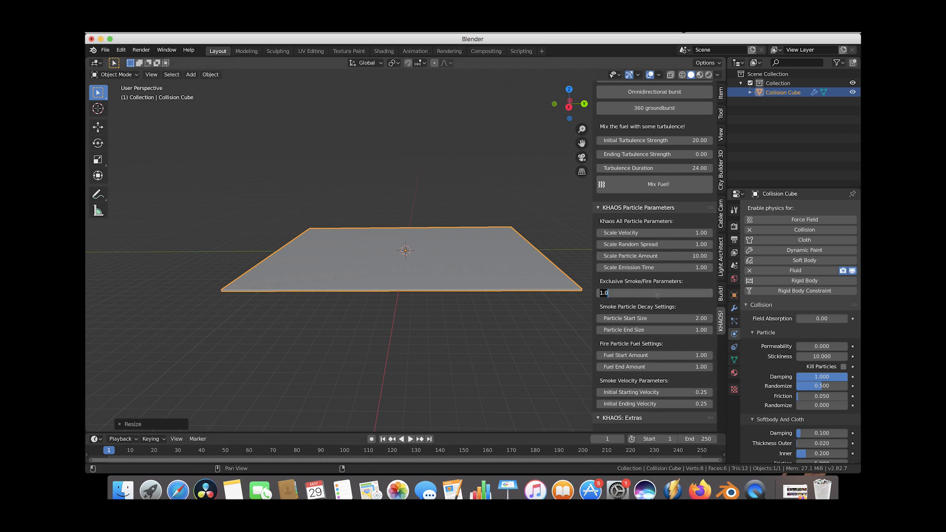
pyautogui.write('2')
pyautogui.press('Return')
pyautogui.scroll(-2, 671, 295)
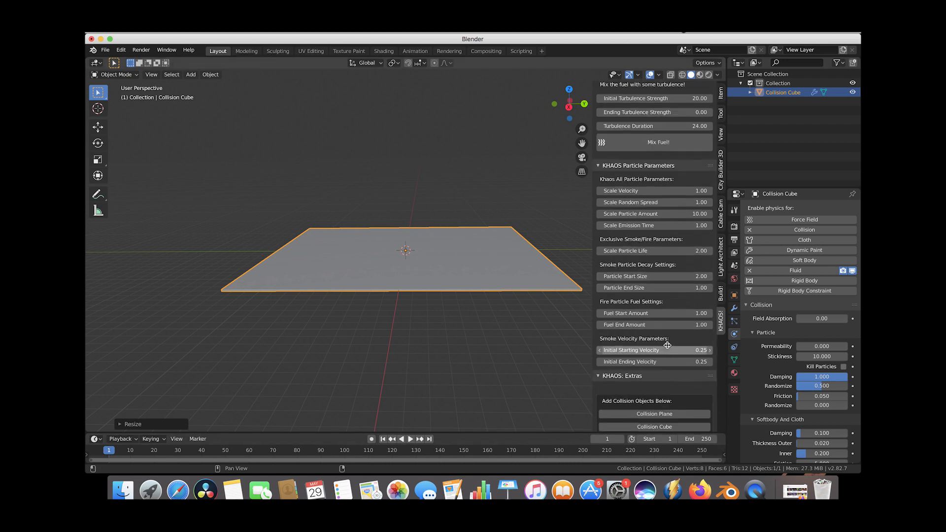
pyautogui.click(662, 276)
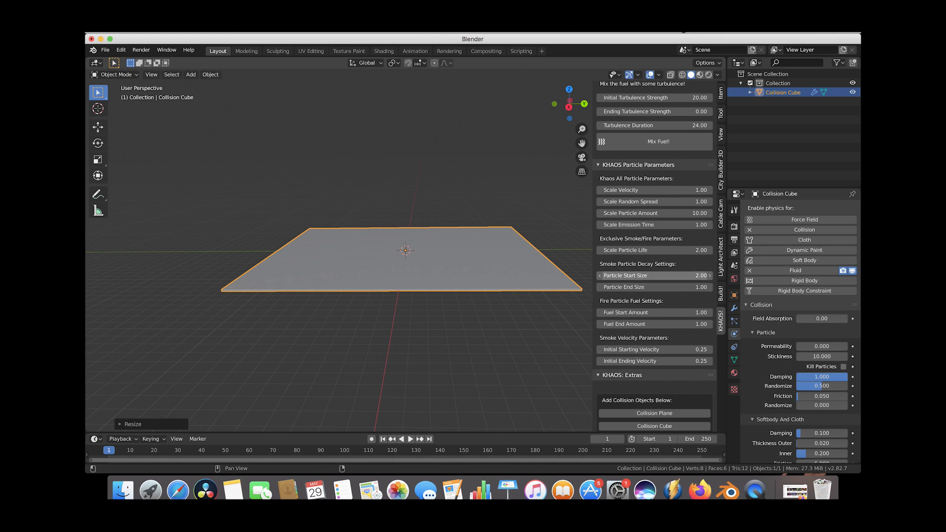
pyautogui.write('1')
pyautogui.press('Return')
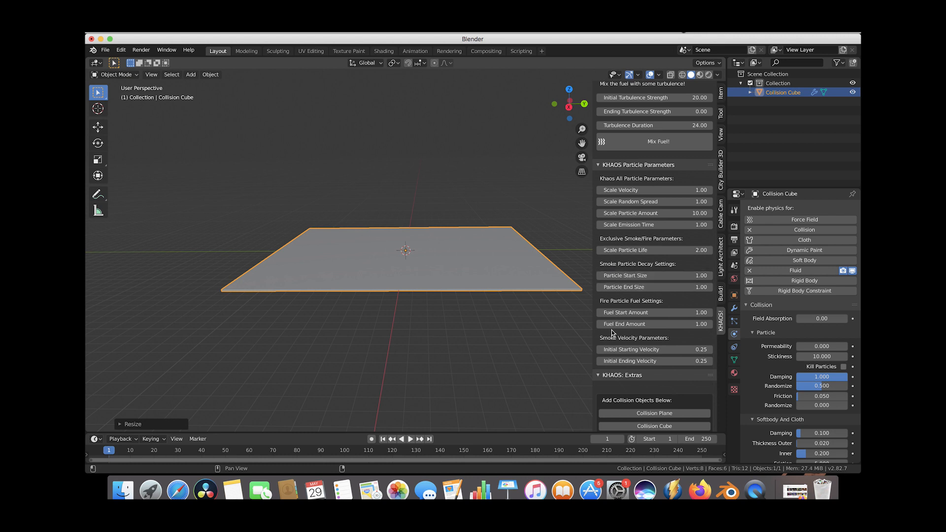
# Step: Set the smoke's Initial Starting Velocity and Initial Ending Velocity to 0.1
pyautogui.click(668, 349)
pyautogui.press('BackSpace')
pyautogui.write('0.1')
pyautogui.press('Return')
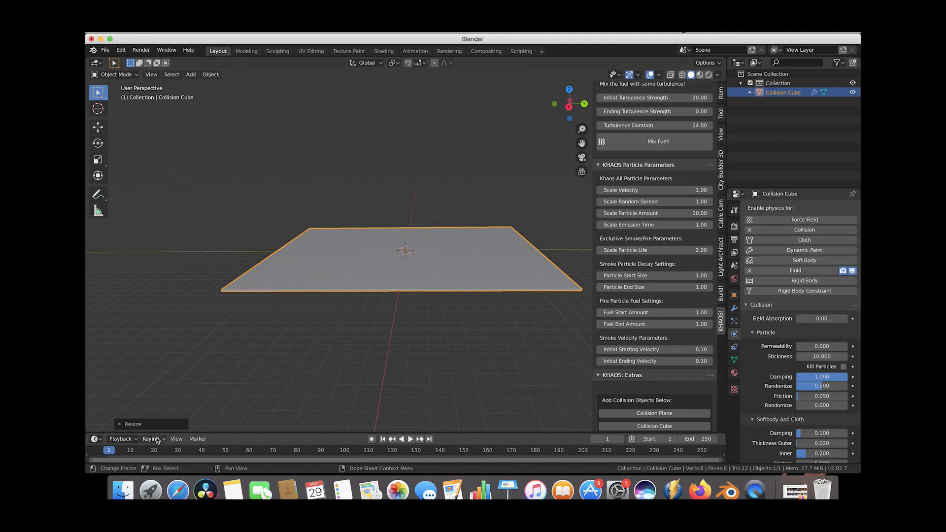
# Step: Go to frame 24 and generate an omnidirectional KHAOS burst at the 3D cursor in the slab's centre
pyautogui.click(162, 452)
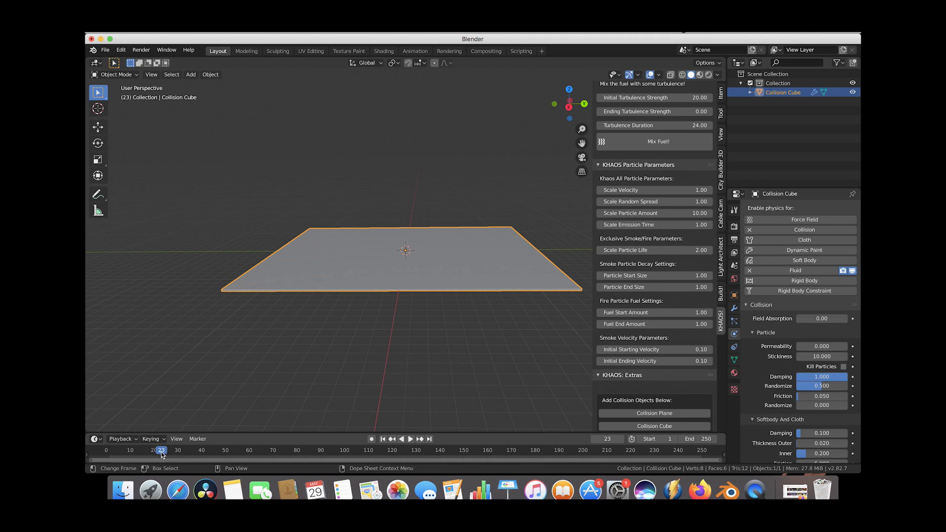
pyautogui.moveTo(393, 226); pyautogui.dragTo(382, 230, button='middle')
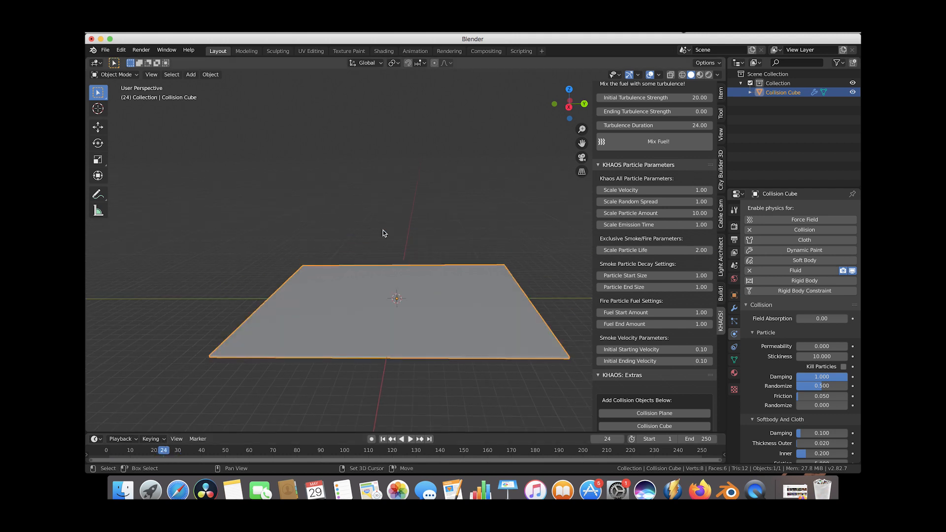
pyautogui.click(98, 109)
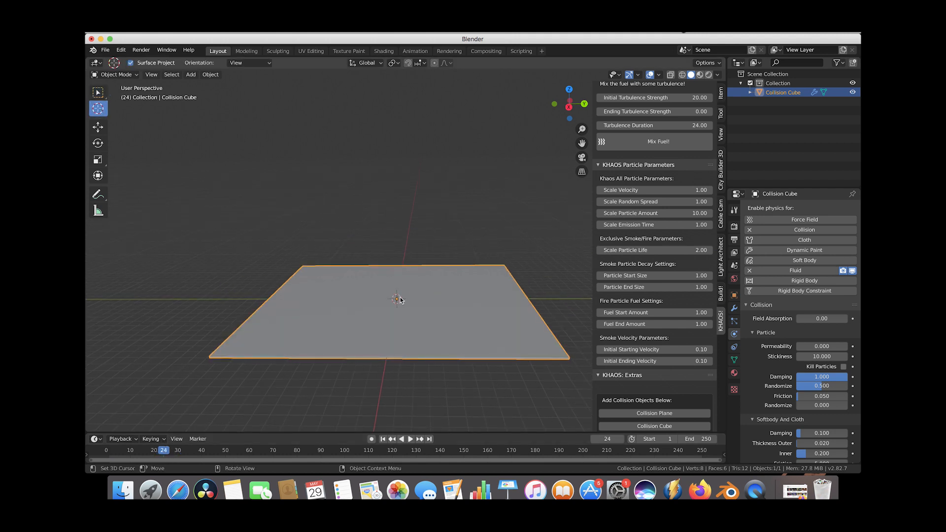
pyautogui.moveTo(387, 275); pyautogui.dragTo(634, 240, button='middle')
pyautogui.scroll(10, 634, 240)
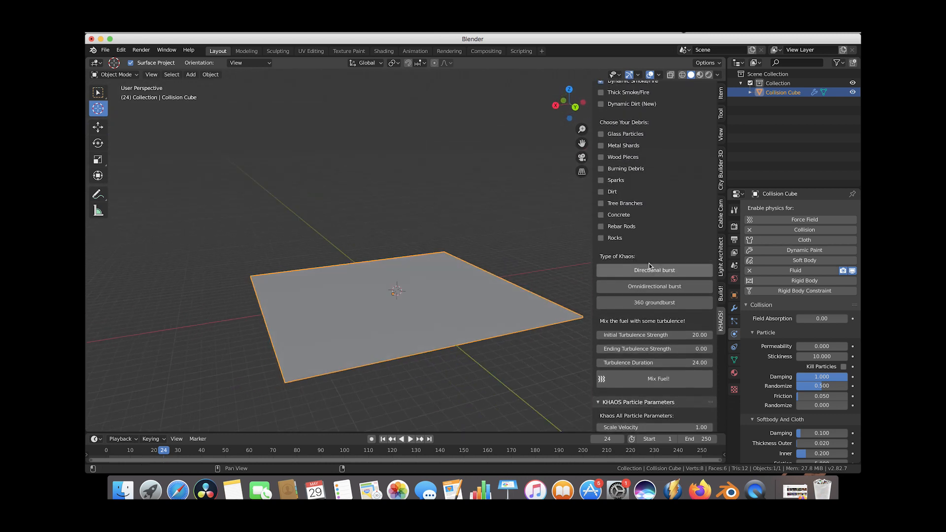
pyautogui.click(647, 288)
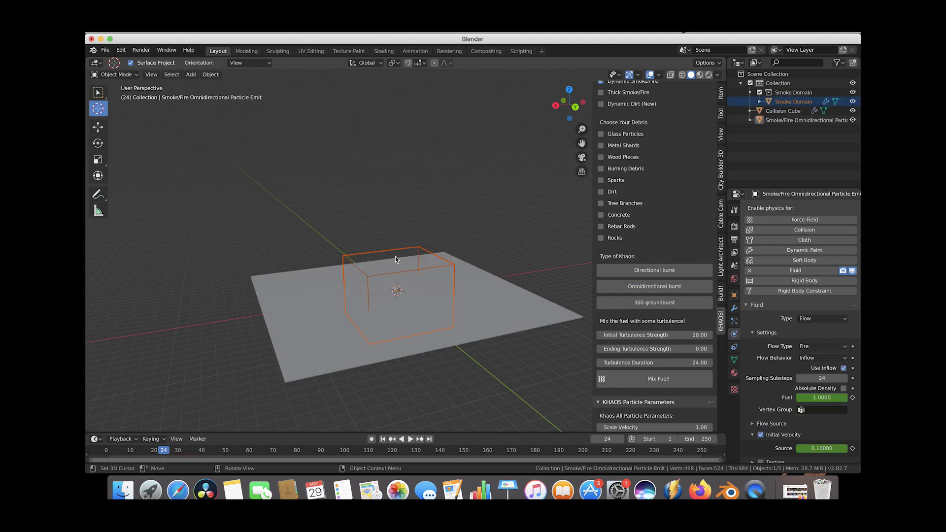
# Step: Select the particle emitter together with the smoke domain and raise both about 0.45 m along Z
pyautogui.click(101, 91)
pyautogui.scroll(5, 262, 232)
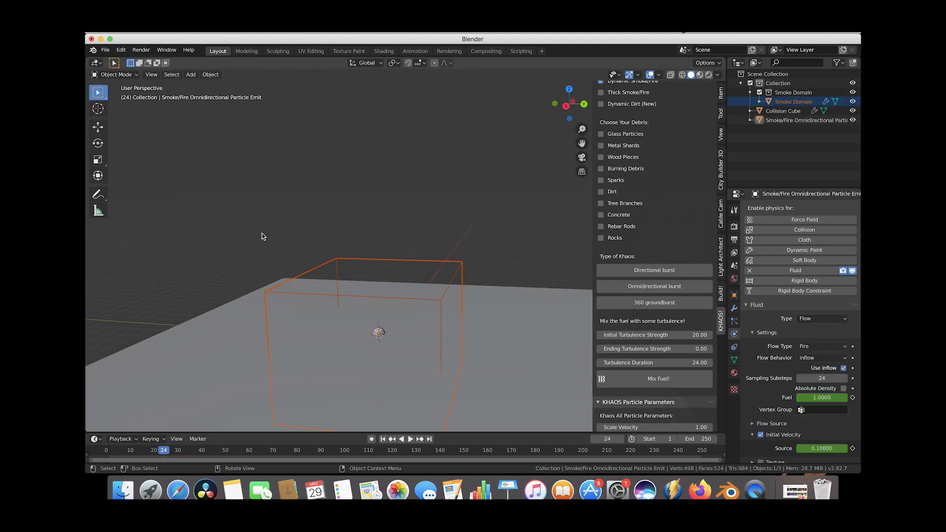
pyautogui.keyDown('shift'); pyautogui.scroll(-3, 262, 232); pyautogui.keyUp('shift')
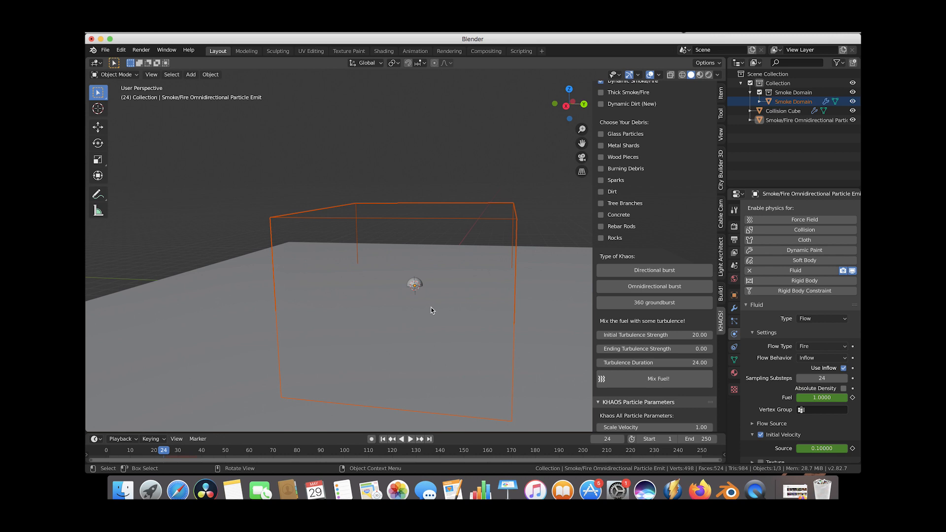
pyautogui.click(414, 284)
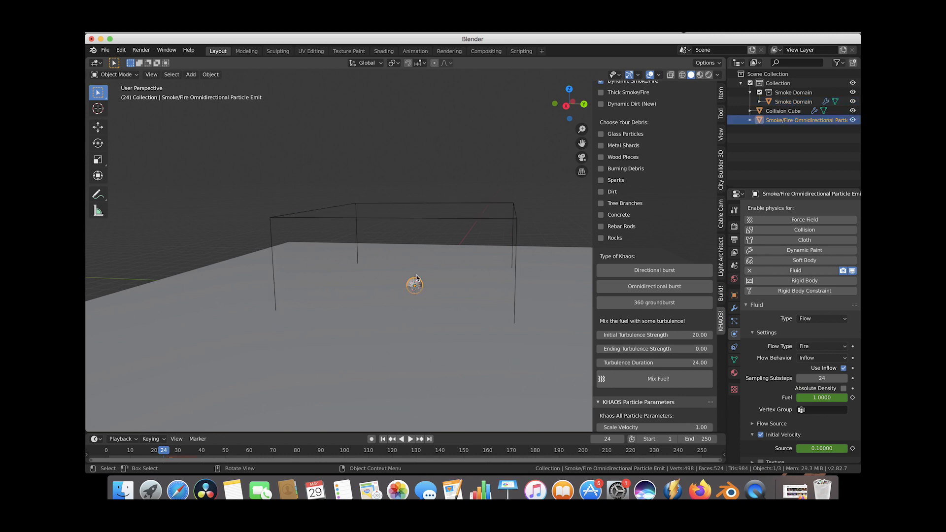
pyautogui.keyDown('shift'); pyautogui.click(449, 204); pyautogui.keyUp('shift')
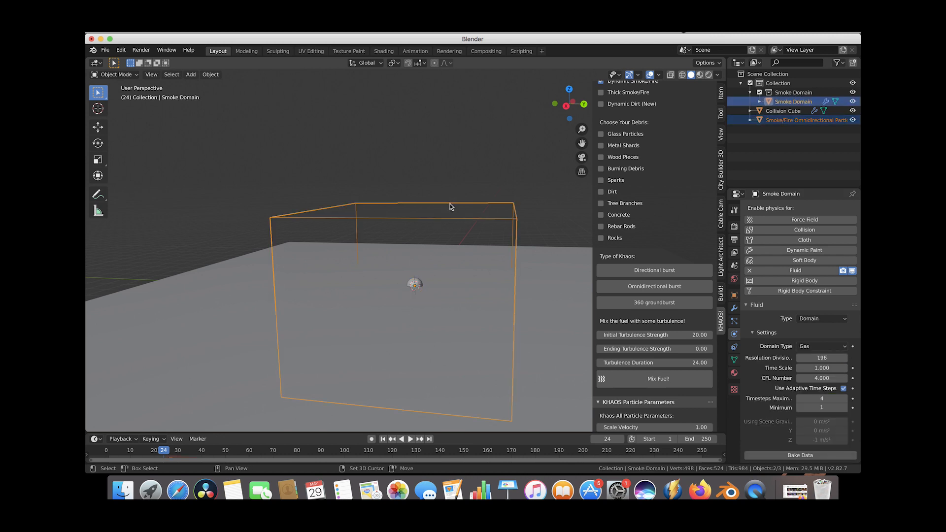
pyautogui.press('g')
pyautogui.press('z')
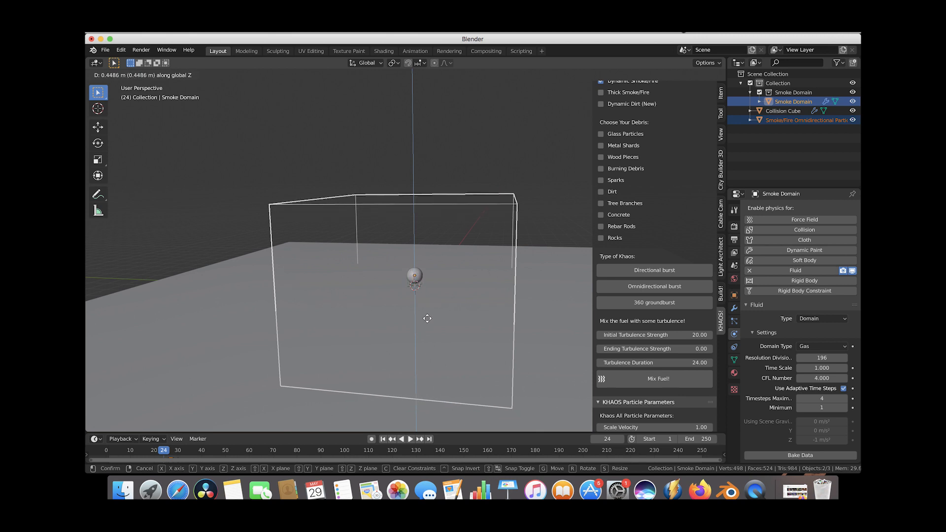
pyautogui.click(427, 318)
# Step: Select only the smoke domain and scale it up uniformly to cover the ground slab
pyautogui.scroll(-2, 525, 251)
pyautogui.click(451, 215)
pyautogui.click(463, 208)
pyautogui.scroll(-2, 440, 223)
pyautogui.press('s')
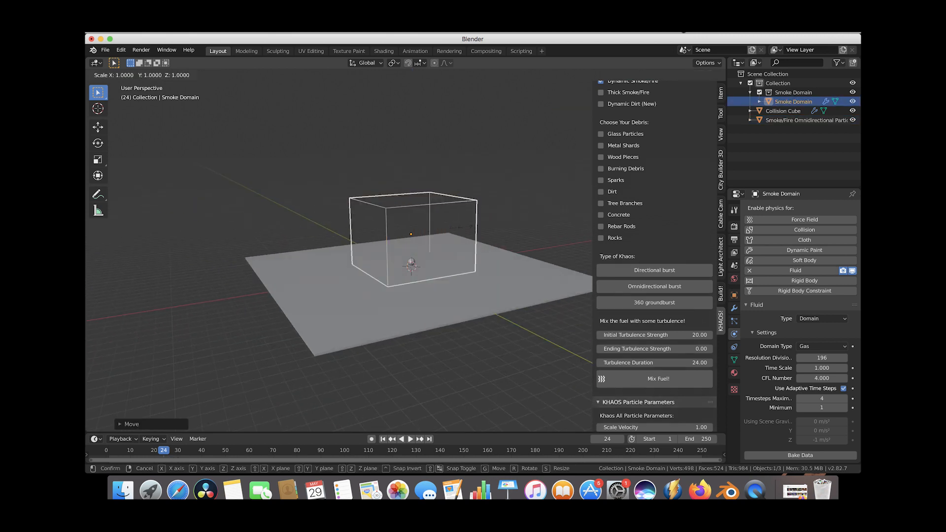
pyautogui.click(560, 213)
# Step: Raise the enlarged smoke domain about 7.2 m along Z and fine-tune its height to the ground slab
pyautogui.scroll(-3, 560, 212)
pyautogui.press('g')
pyautogui.press('z')
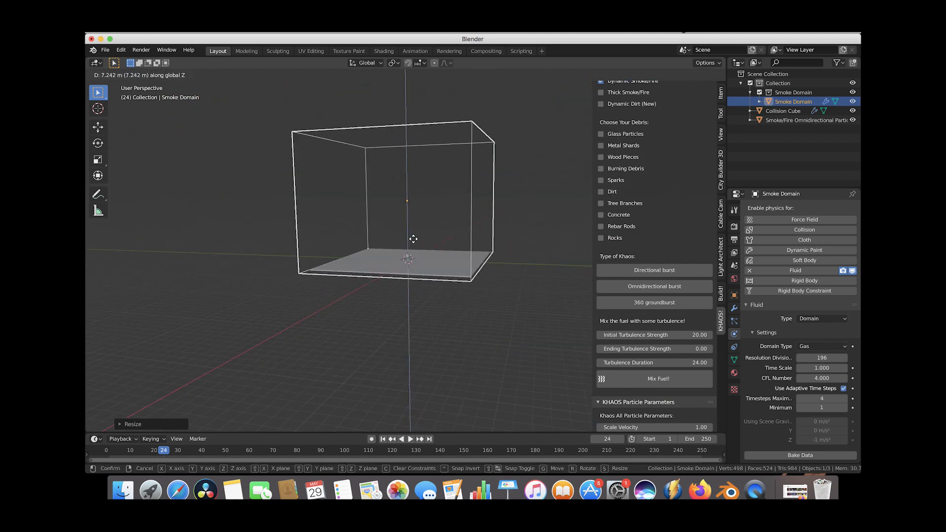
pyautogui.click(413, 239)
pyautogui.hscroll(-3, 413, 240)
pyautogui.press('g')
pyautogui.press('z')
pyautogui.click(408, 241)
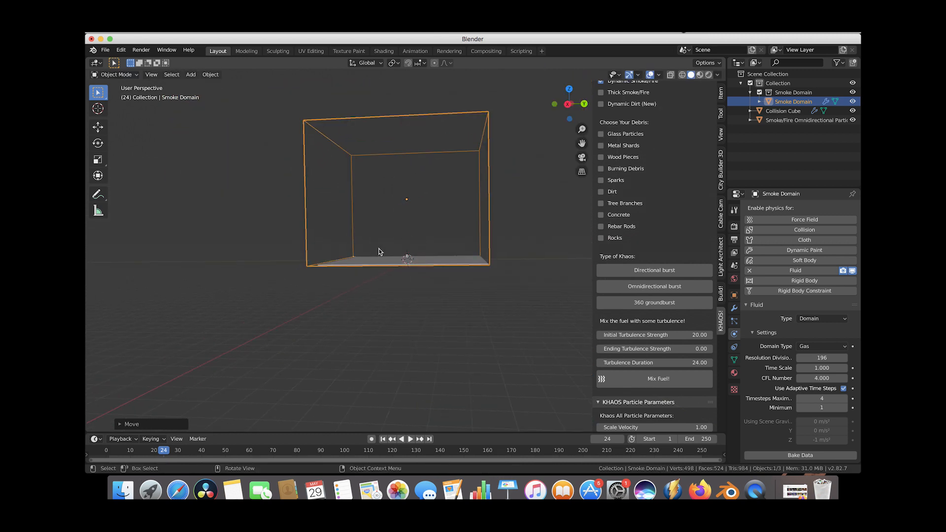
# Step: Select the Smoke/Fire emitter and scrub the timeline between frames 20 and 35 to examine the particle burst
pyautogui.hscroll(5, 379, 250)
pyautogui.scroll(3, 379, 251)
pyautogui.hscroll(-5, 379, 251)
pyautogui.keyDown('shift'); pyautogui.scroll(3, 379, 251); pyautogui.keyUp('shift')
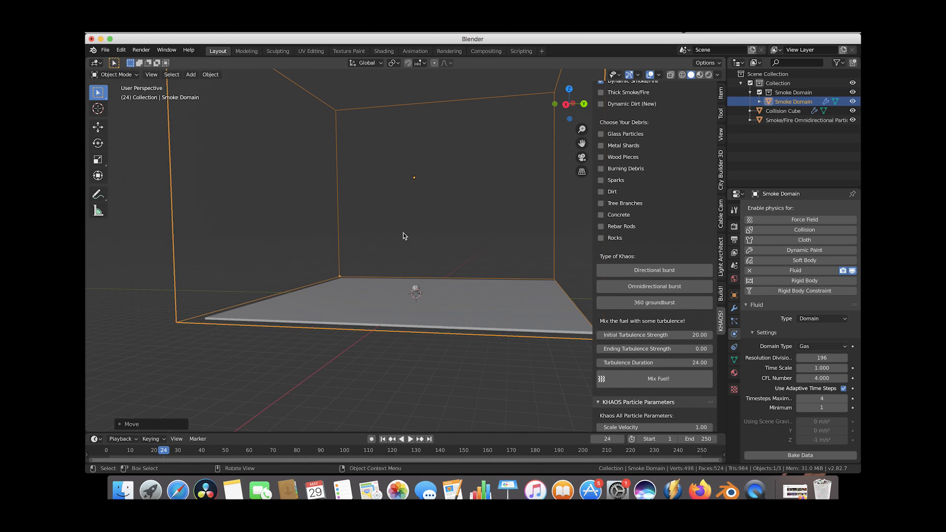
pyautogui.click(418, 289)
pyautogui.scroll(5, 417, 288)
pyautogui.moveTo(156, 452)
pyautogui.mouseDown()
pyautogui.moveTo(188, 453)
pyautogui.moveTo(156, 452)
pyautogui.mouseUp()
pyautogui.hscroll(5, 434, 243)
pyautogui.keyDown('ctrl'); pyautogui.scroll(-5, 434, 243); pyautogui.keyUp('ctrl')
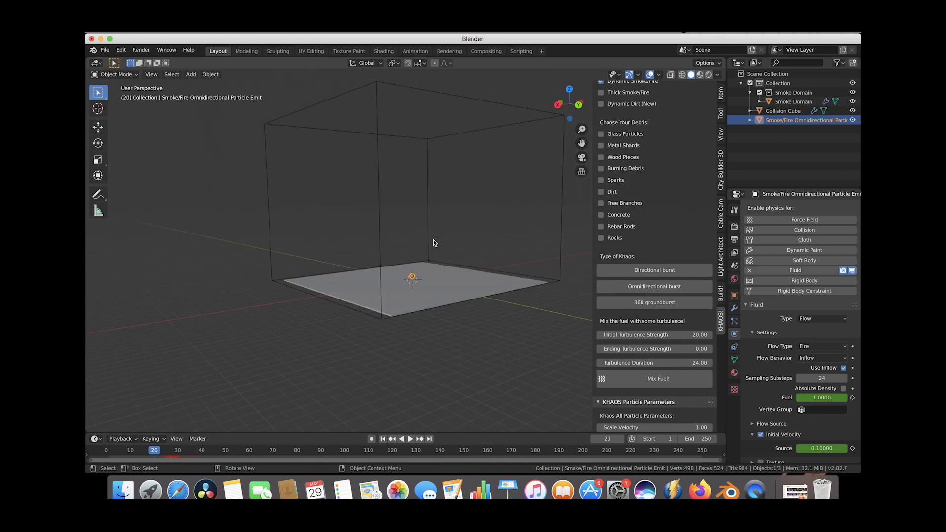
pyautogui.scroll(3, 434, 243)
pyautogui.moveTo(163, 452); pyautogui.dragTo(190, 464)
pyautogui.scroll(-4, 421, 377)
pyautogui.hscroll(-5, 421, 377)
pyautogui.hscroll(5, 421, 377)
pyautogui.scroll(4, 421, 377)
pyautogui.hscroll(-4, 421, 377)
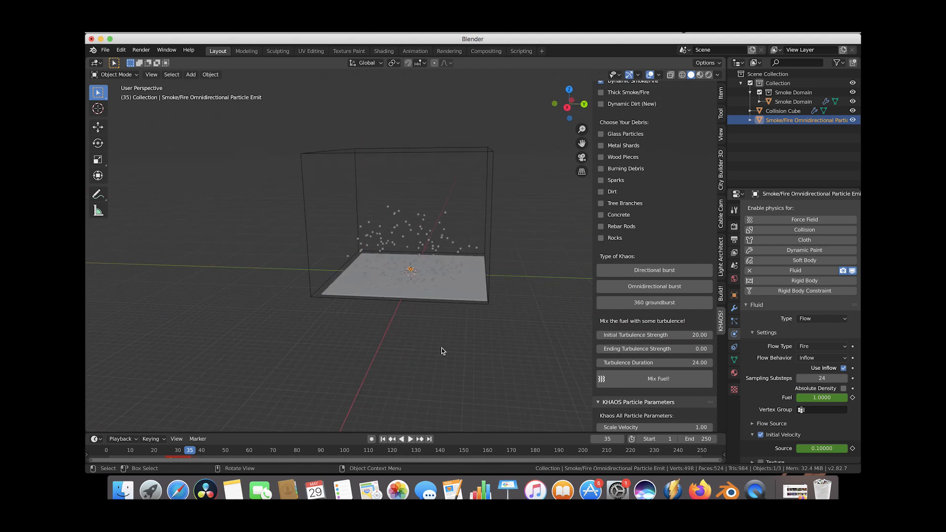
# Step: Display the Smoke/Fire emitter's particles as crosses in the viewport and preview the burst at frame 32
pyautogui.click(734, 321)
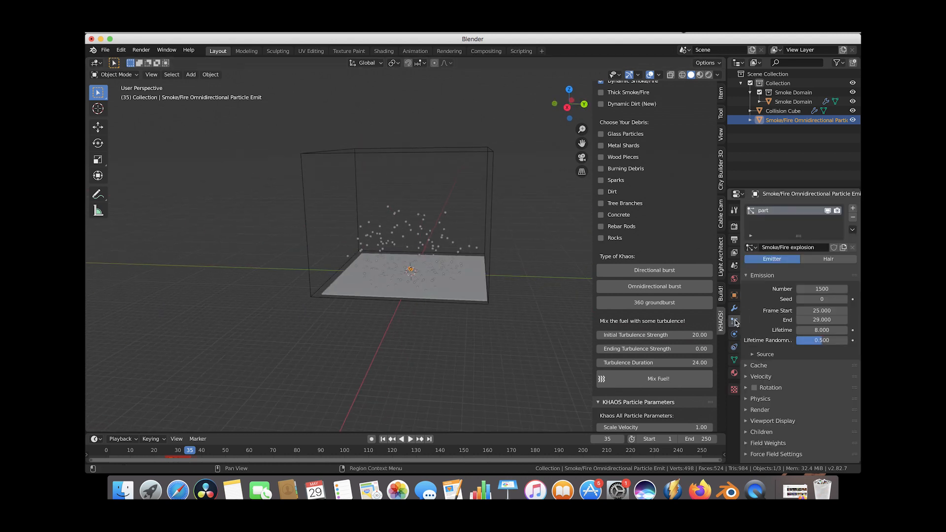
pyautogui.scroll(-2, 771, 348)
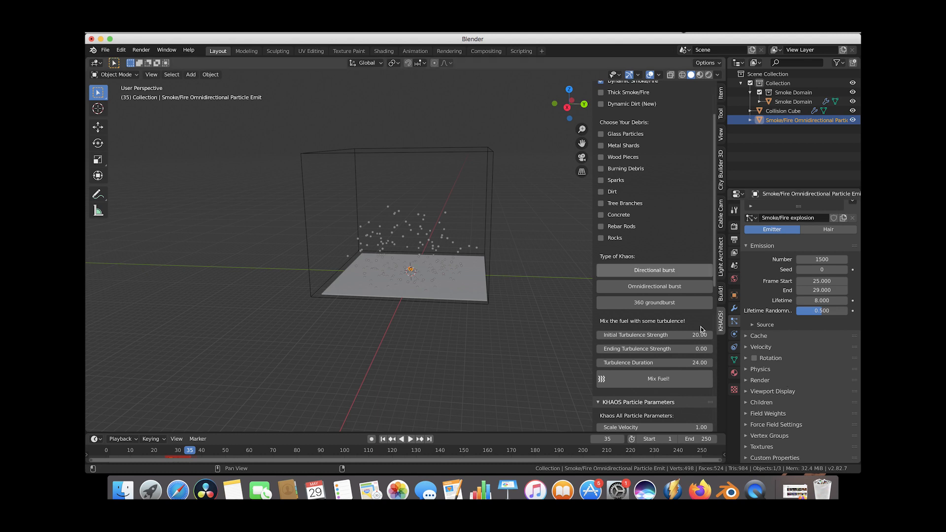
pyautogui.click(754, 392)
pyautogui.click(801, 404)
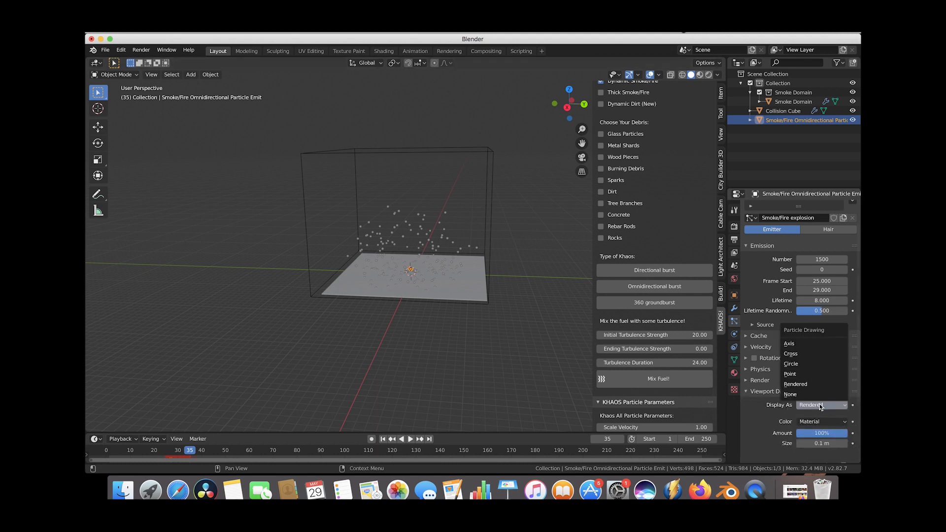
pyautogui.click(808, 364)
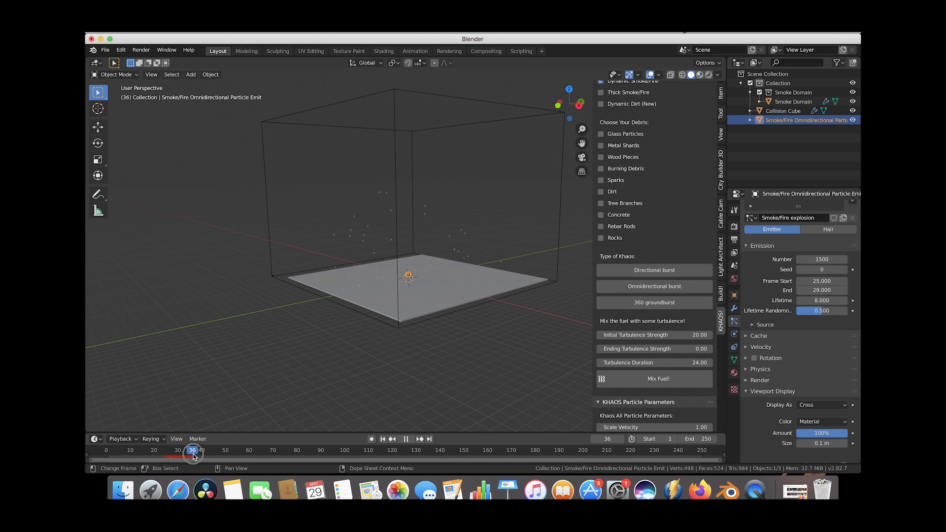
pyautogui.moveTo(193, 456); pyautogui.dragTo(183, 455)
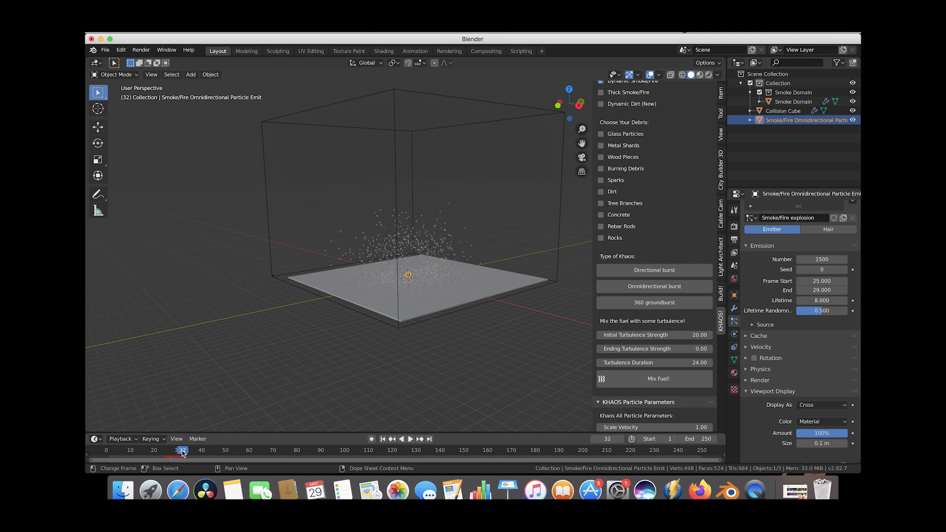
pyautogui.hscroll(10, 394, 208)
pyautogui.scroll(5, 394, 209)
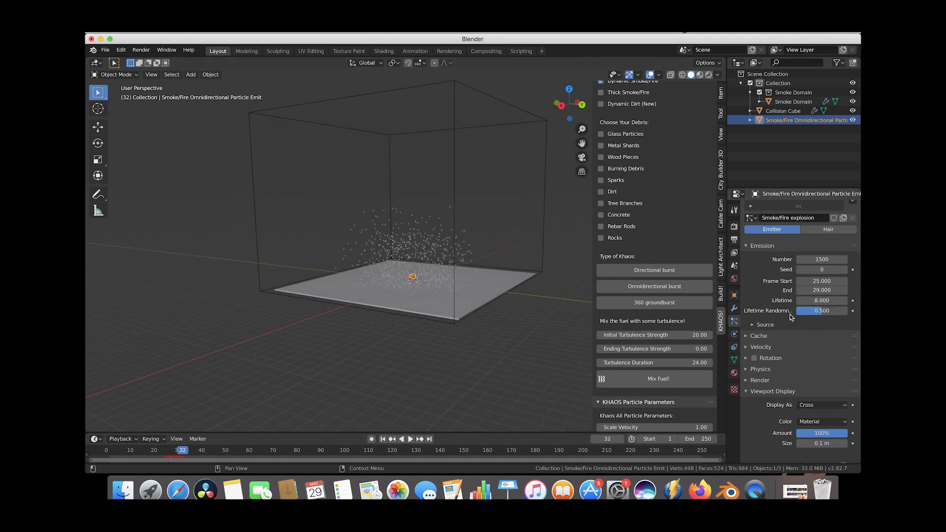
# Step: Set the particle emission end frame to 27 and scrub the timeline to frame 22
pyautogui.click(824, 290)
pyautogui.write('17')
pyautogui.press('Return')
pyautogui.moveTo(120, 450); pyautogui.dragTo(159, 450)
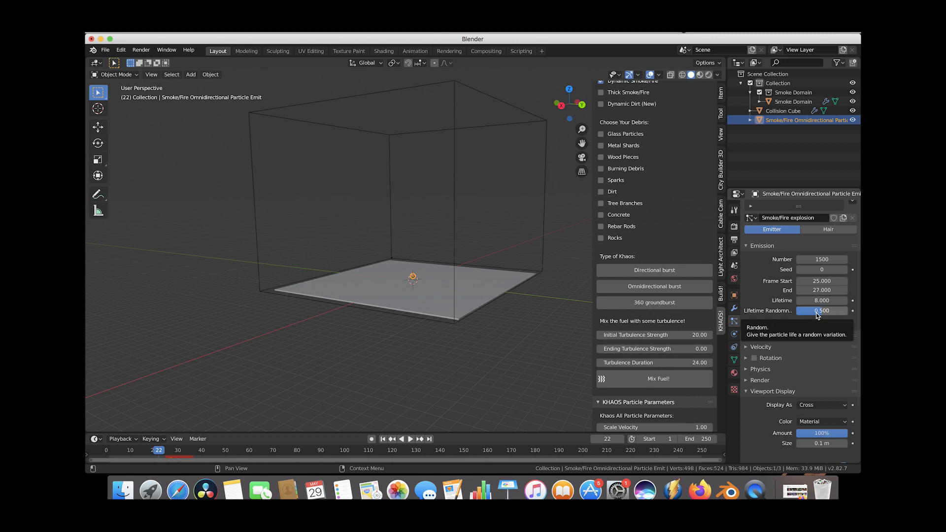
# Step: Set the particle lifetime to 2 frames and play the burst from frame 20
pyautogui.click(831, 299)
pyautogui.write('2')
pyautogui.press('Return')
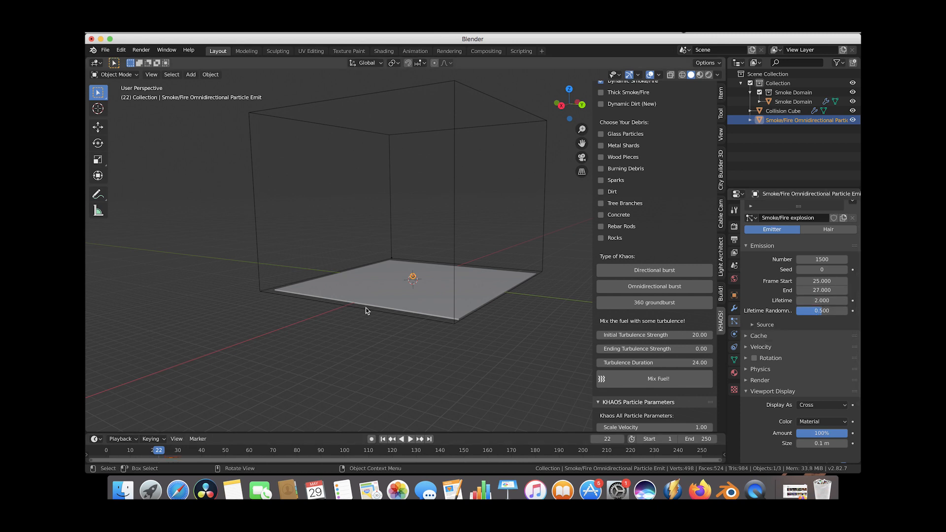
pyautogui.moveTo(366, 308); pyautogui.dragTo(310, 341, button='middle')
pyautogui.scroll(3, 311, 341)
pyautogui.moveTo(122, 450); pyautogui.dragTo(170, 453)
pyautogui.moveTo(183, 452); pyautogui.dragTo(147, 452)
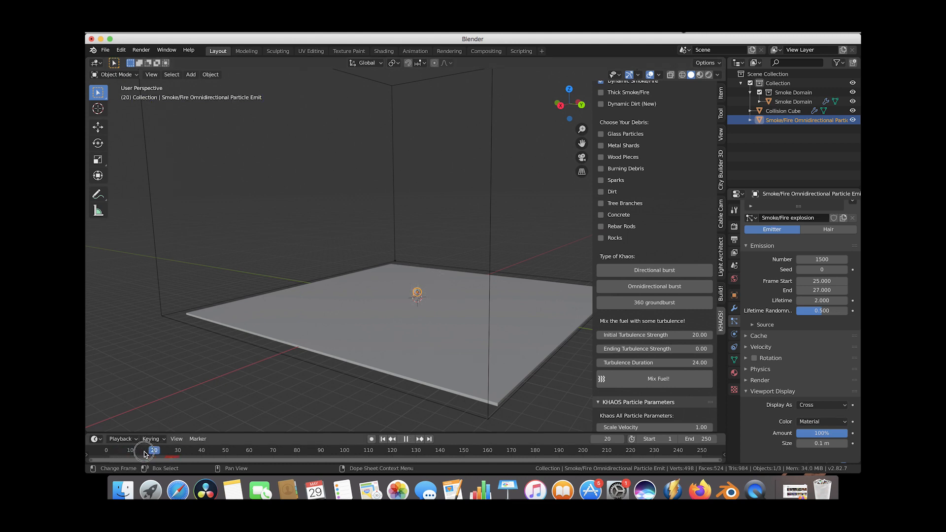
pyautogui.click(413, 440)
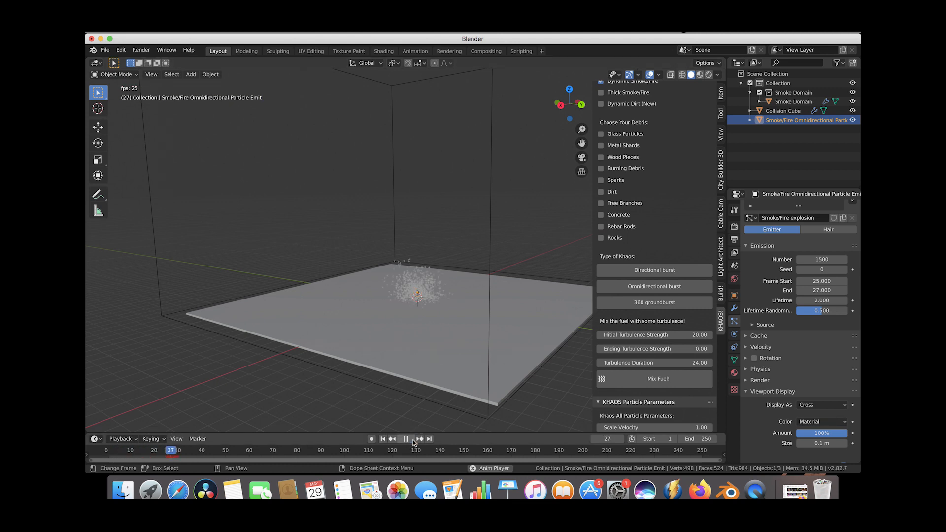
pyautogui.click(413, 440)
pyautogui.moveTo(350, 229); pyautogui.dragTo(365, 230, button='middle')
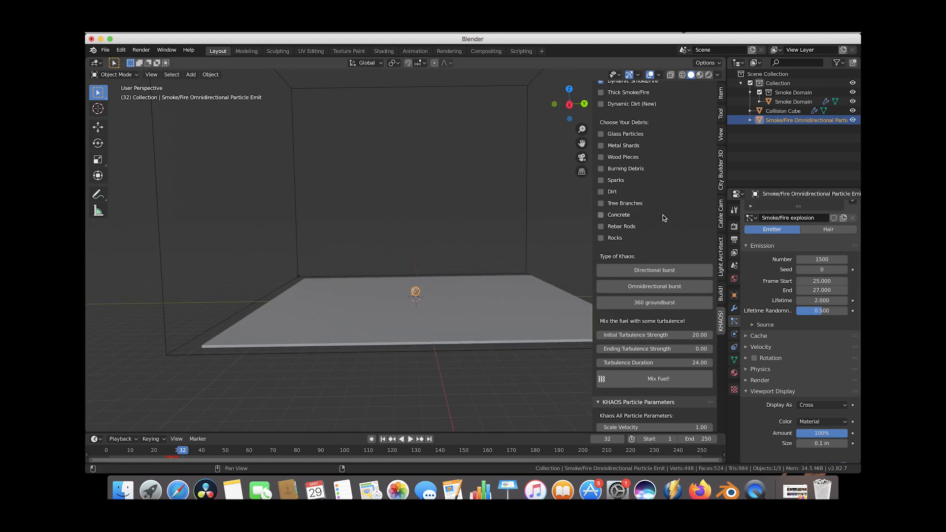
# Step: Set the particle lifetime to 9 frames and scrub the timeline through the burst to frame 42
pyautogui.click(819, 301)
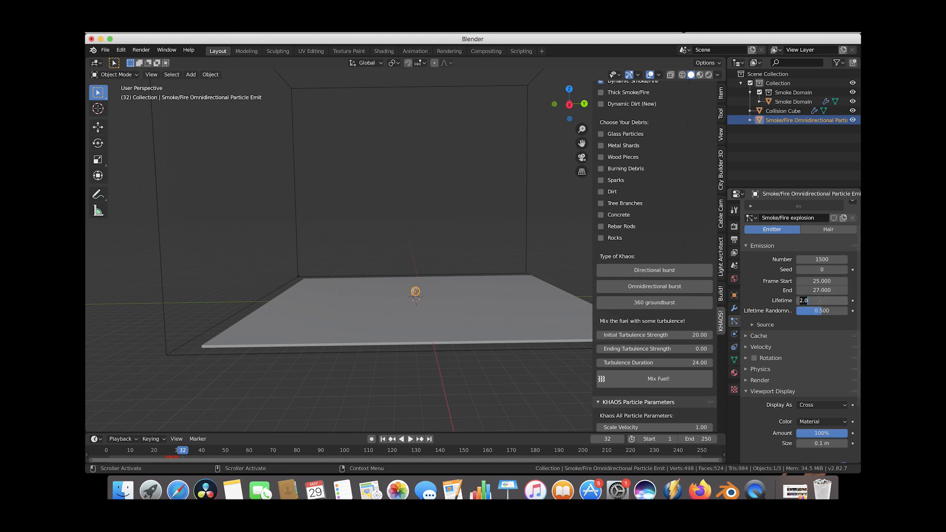
pyautogui.press('Return')
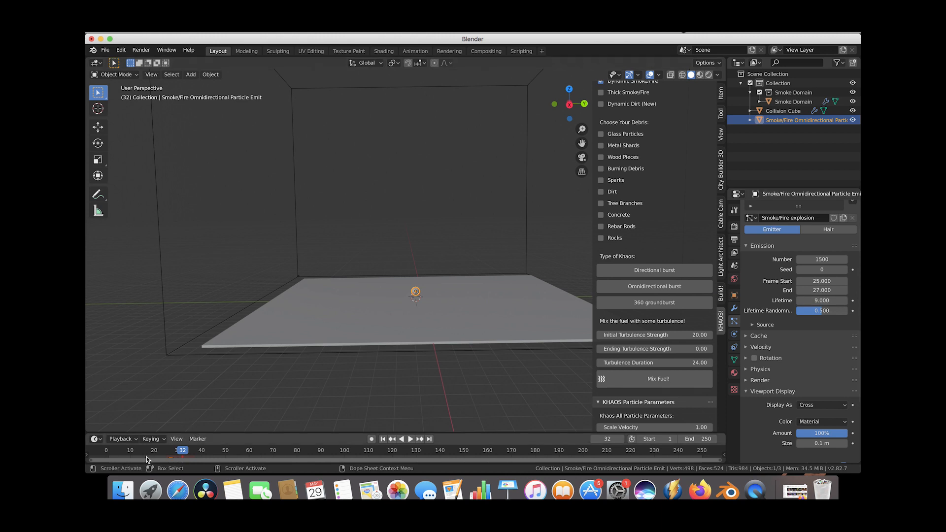
pyautogui.moveTo(122, 453); pyautogui.dragTo(206, 443)
pyautogui.keyDown('ctrl'); pyautogui.scroll(-5, 449, 333); pyautogui.keyUp('ctrl')
pyautogui.hscroll(-4, 449, 333)
pyautogui.hscroll(-5, 450, 334)
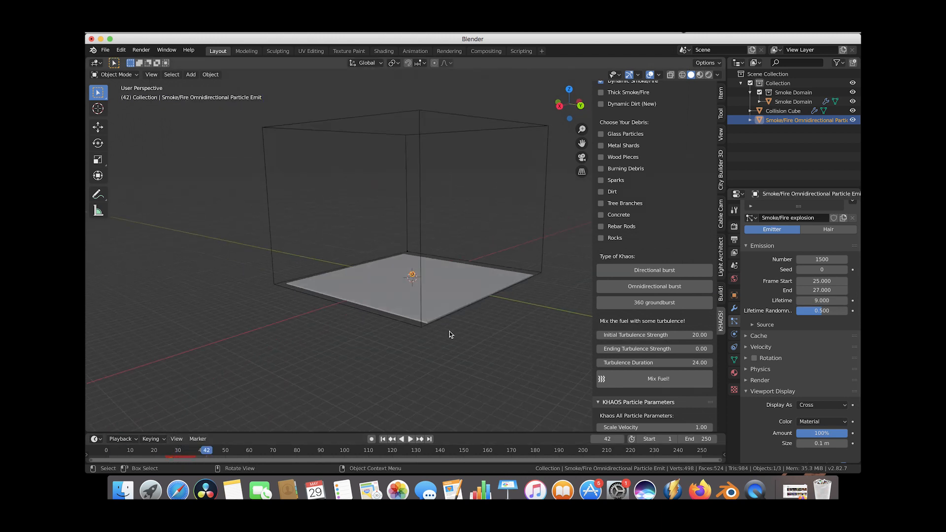
# Step: Scale the smoke domain up well beyond the ground slab and raise it along Z until its base meets the slab
pyautogui.click(416, 159)
pyautogui.keyDown('ctrl'); pyautogui.scroll(-3, 416, 158); pyautogui.keyUp('ctrl')
pyautogui.hscroll(-5, 422, 228)
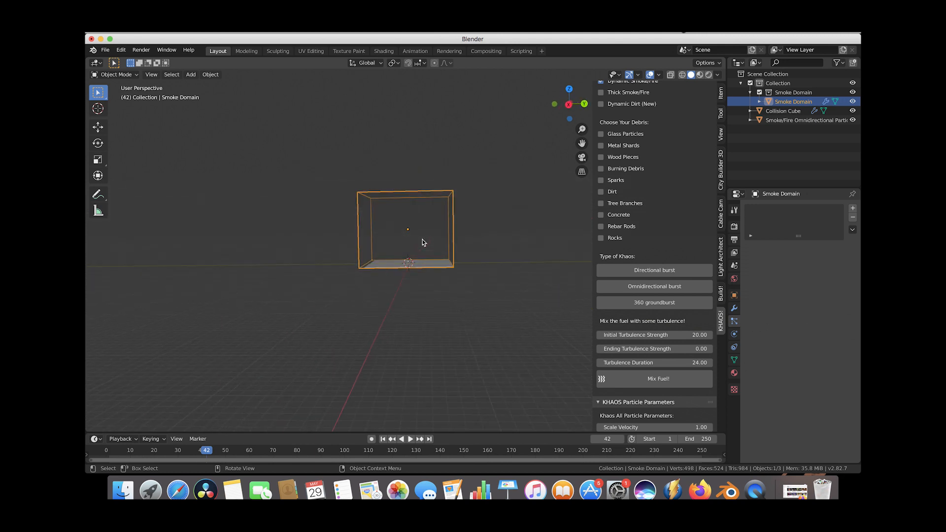
pyautogui.press('s')
pyautogui.click(482, 218)
pyautogui.press('g')
pyautogui.press('z')
pyautogui.click(420, 279)
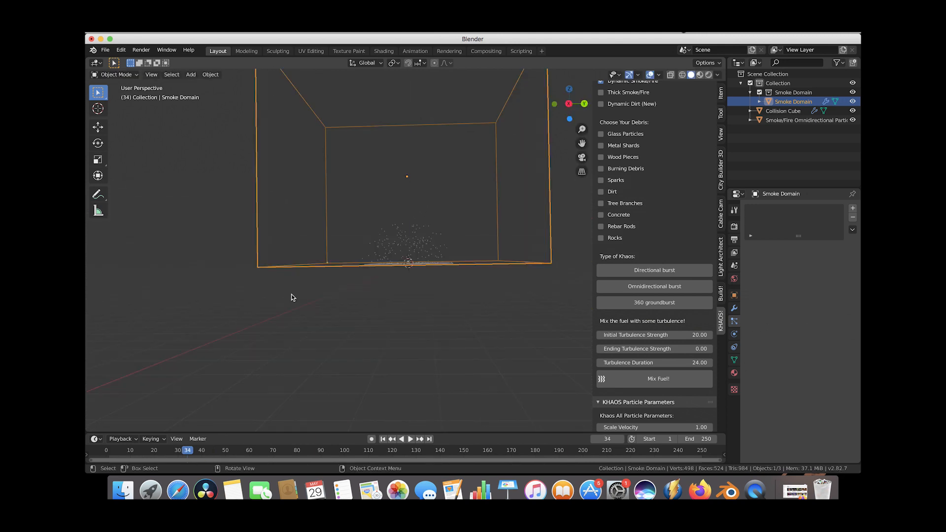
pyautogui.scroll(5, 292, 294)
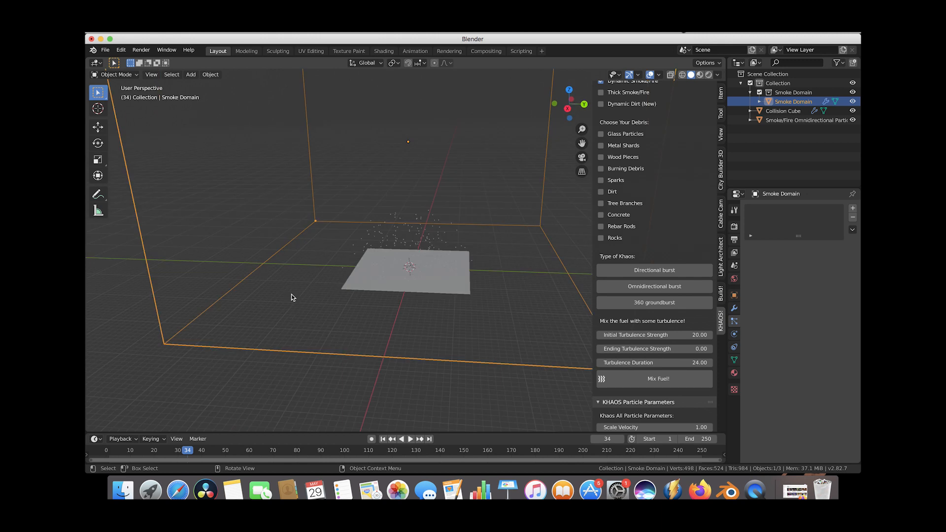
pyautogui.scroll(3, 291, 294)
# Step: Select the Smoke/Fire omnidirectional emitter and set its particle lifetime randomness to 0.6
pyautogui.click(411, 270)
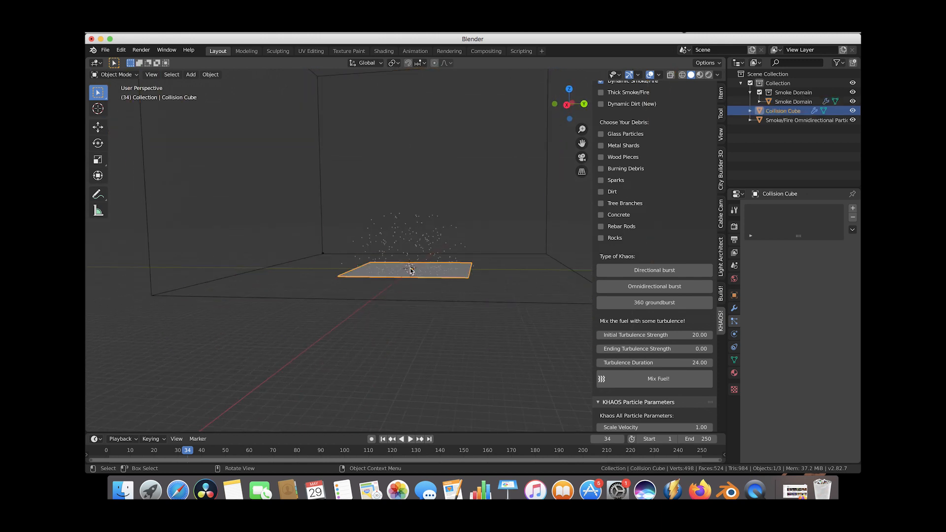
pyautogui.click(411, 268)
pyautogui.click(820, 341)
pyautogui.press('Return')
pyautogui.moveTo(107, 450); pyautogui.dragTo(189, 450)
pyautogui.click(820, 341)
pyautogui.write('.6')
pyautogui.press('Return')
pyautogui.moveTo(573, 204); pyautogui.dragTo(546, 212, button='middle')
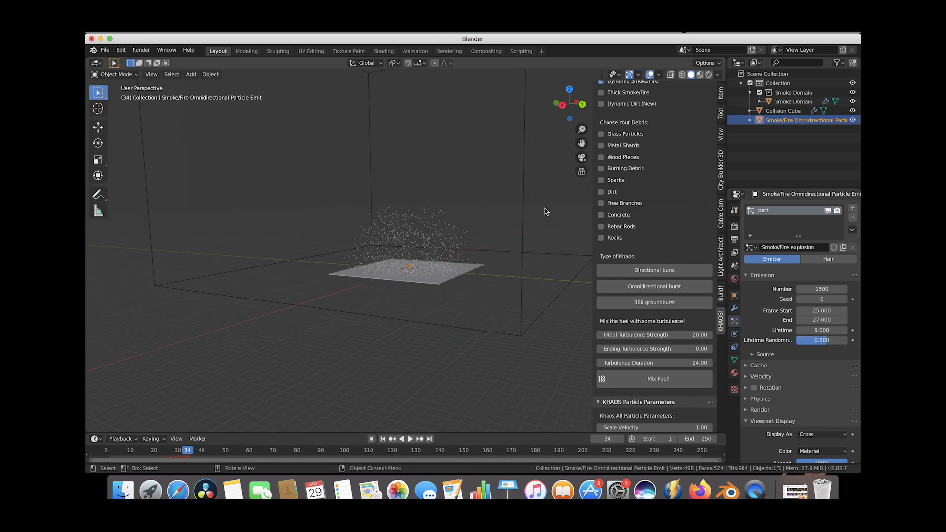
# Step: Raise the emitter's particle number to 2000 and check the burst around frames 29 to 34
pyautogui.click(822, 289)
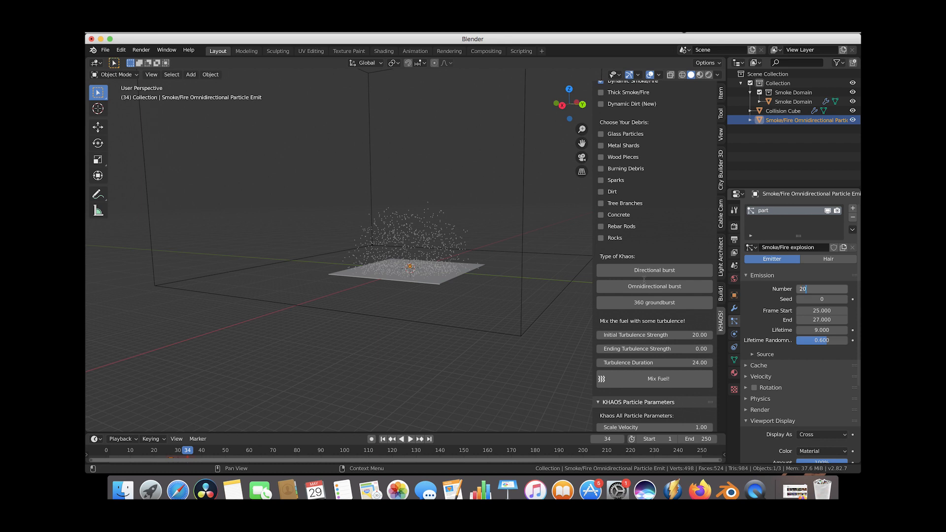
pyautogui.write('2000')
pyautogui.press('Return')
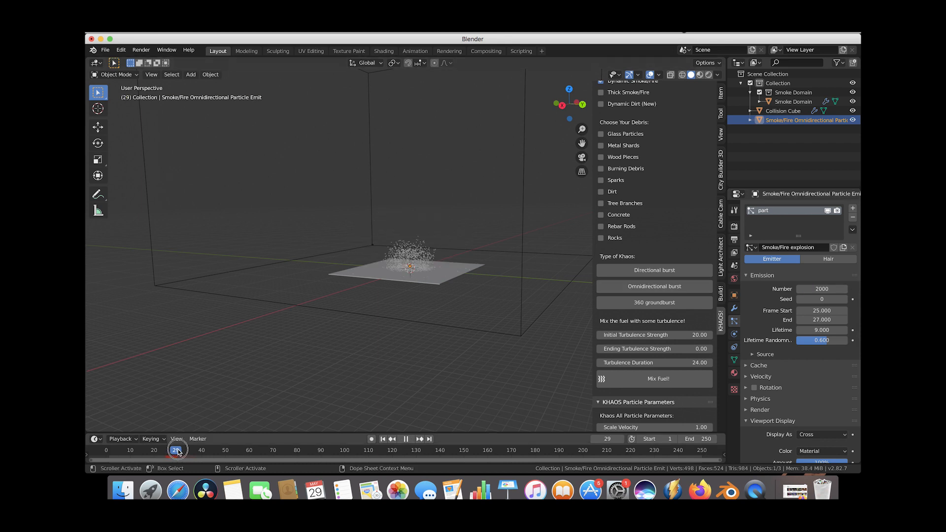
pyautogui.hscroll(-10, 348, 304)
pyautogui.scroll(-3, 348, 304)
pyautogui.scroll(3, 348, 304)
pyautogui.hscroll(-5, 347, 304)
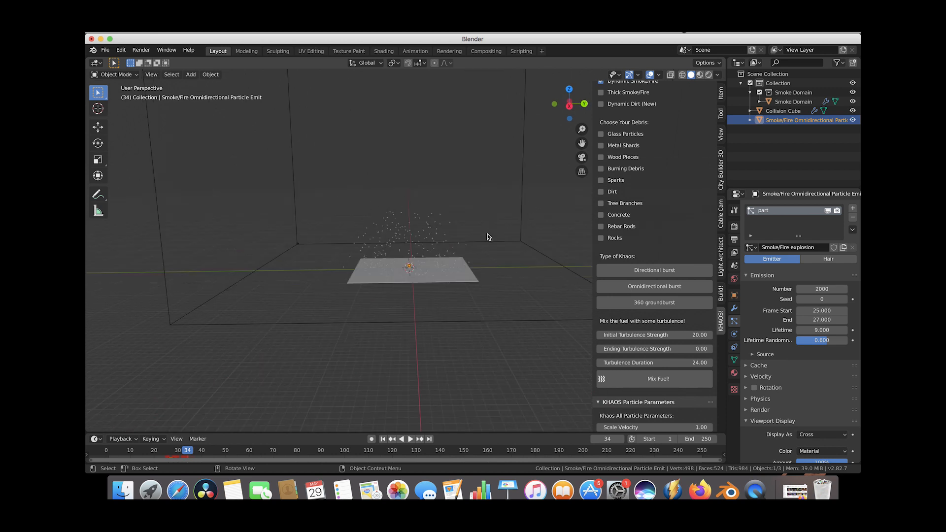
pyautogui.hscroll(-3, 465, 264)
# Step: Go to frame 24 and generate a 360 groundburst emitter with the Dynamic Smoke/Fire type
pyautogui.scroll(3, 641, 123)
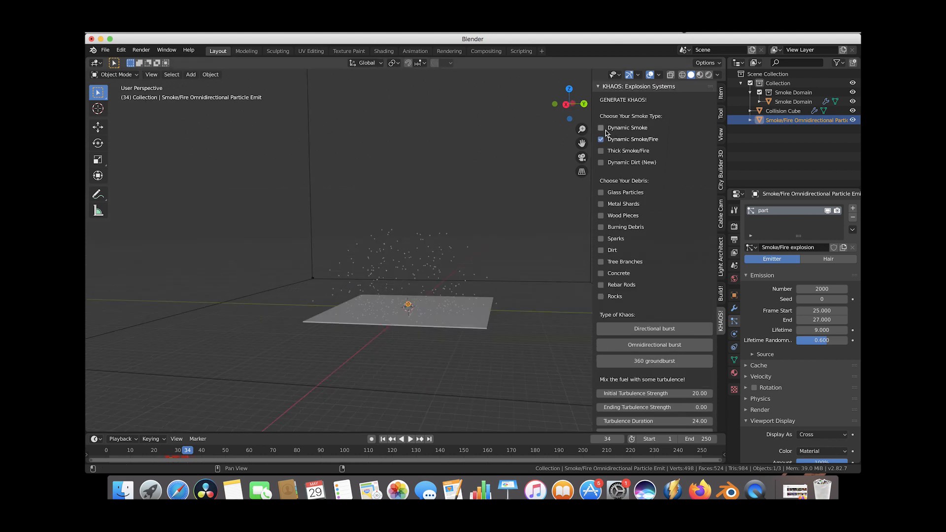
pyautogui.scroll(-1, 641, 337)
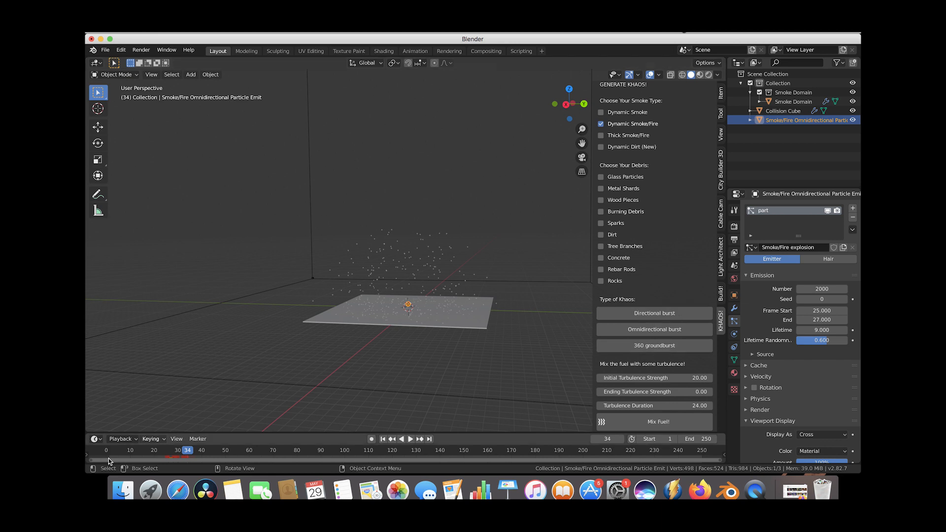
pyautogui.click(157, 454)
pyautogui.press('space')
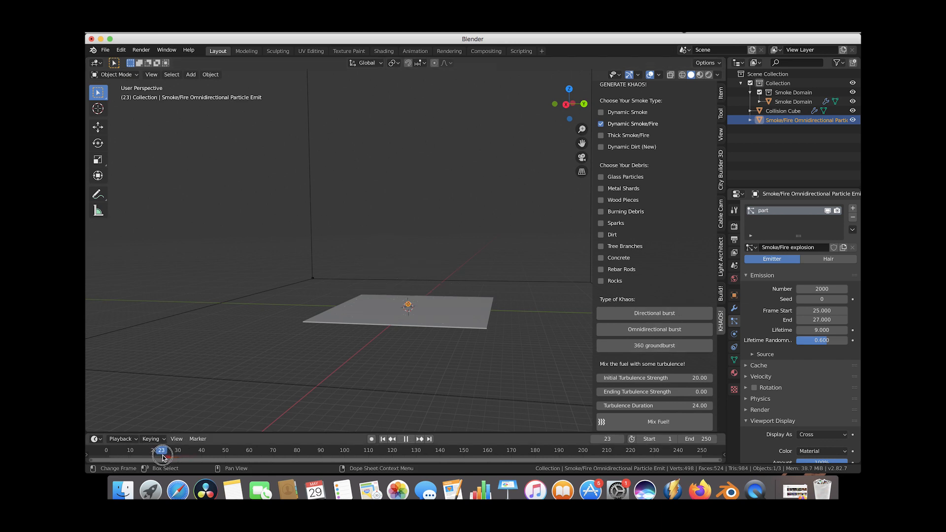
pyautogui.press('space')
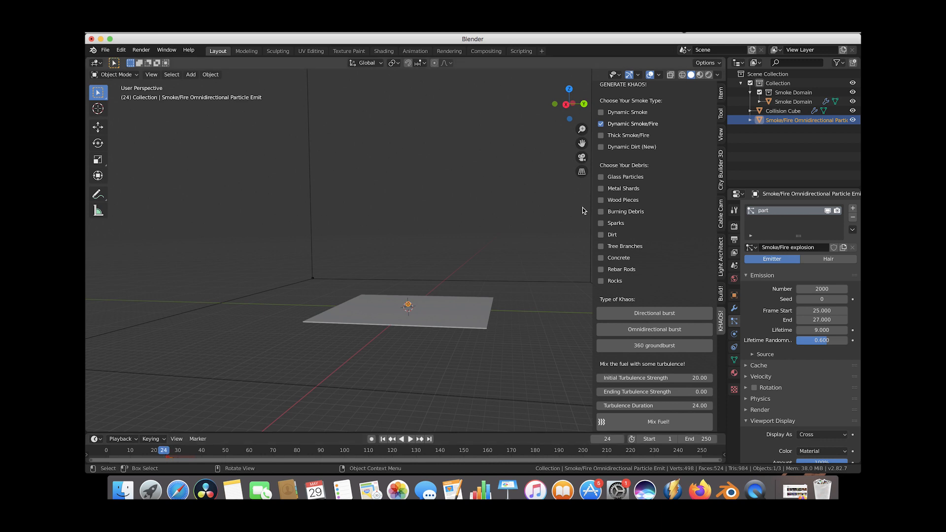
pyautogui.click(669, 349)
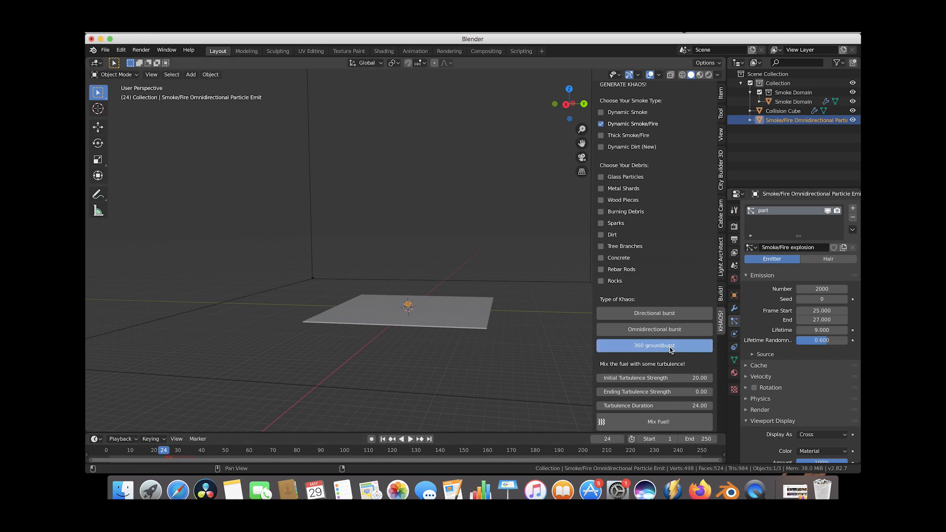
pyautogui.moveTo(384, 310); pyautogui.dragTo(401, 318, button='middle')
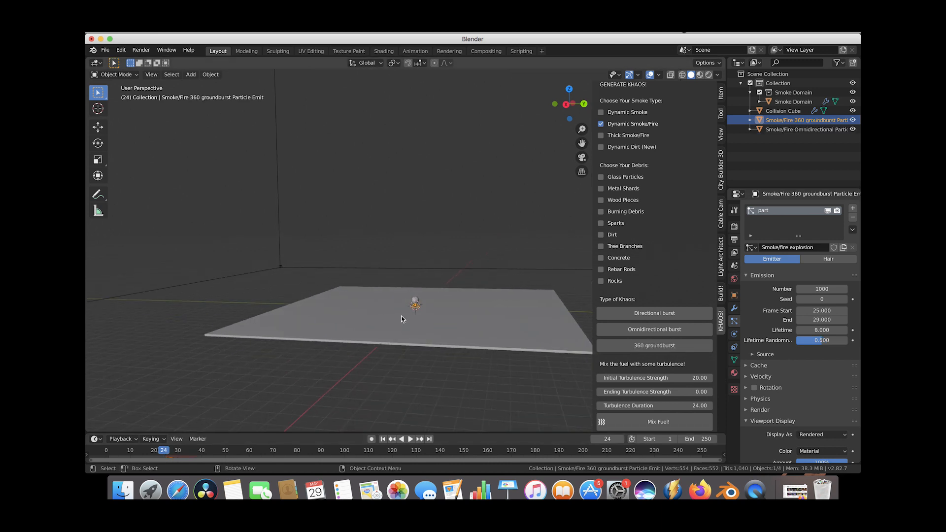
# Step: Move the groundburst emitter slightly above the omnidirectional emitter and stretch it about 3.8 times along global Z
pyautogui.press('g')
pyautogui.click(434, 324)
pyautogui.scroll(4, 433, 324)
pyautogui.keyDown('shift'); pyautogui.moveTo(434, 324); pyautogui.dragTo(435, 281, button='middle'); pyautogui.keyUp('shift')
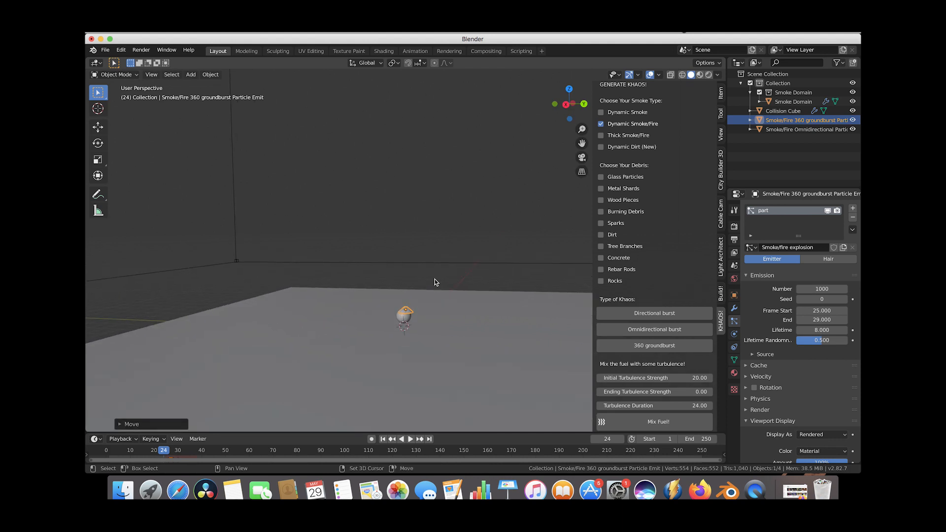
pyautogui.press('s')
pyautogui.press('z')
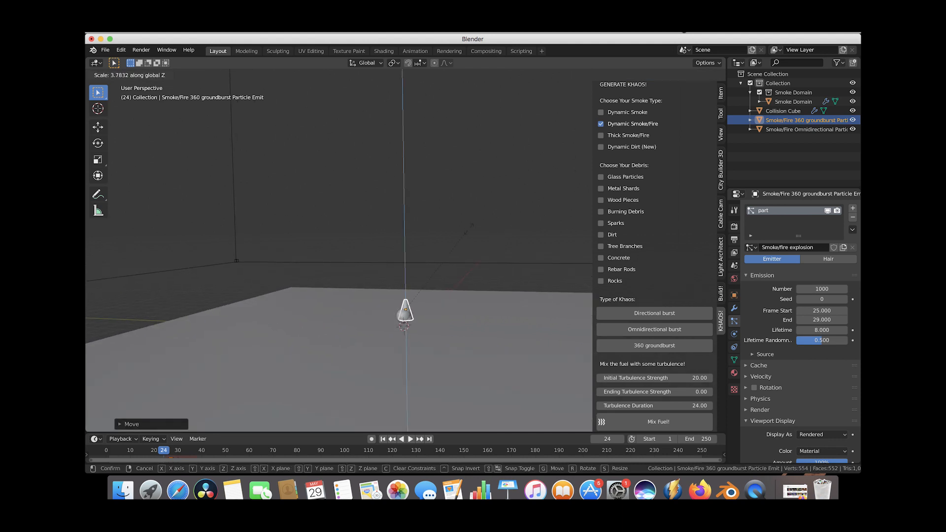
pyautogui.click(477, 222)
# Step: Rotate the stretched groundburst emitter into a diagonal tilt and reposition it beside the omnidirectional emitter
pyautogui.press('r')
pyautogui.click(493, 277)
pyautogui.press('g')
pyautogui.click(446, 284)
pyautogui.scroll(-2, 434, 296)
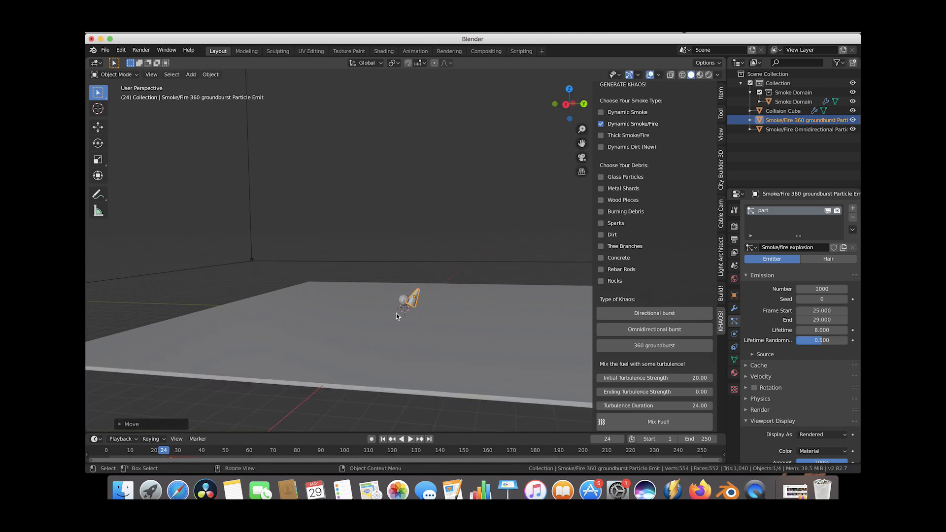
pyautogui.scroll(-3, 463, 242)
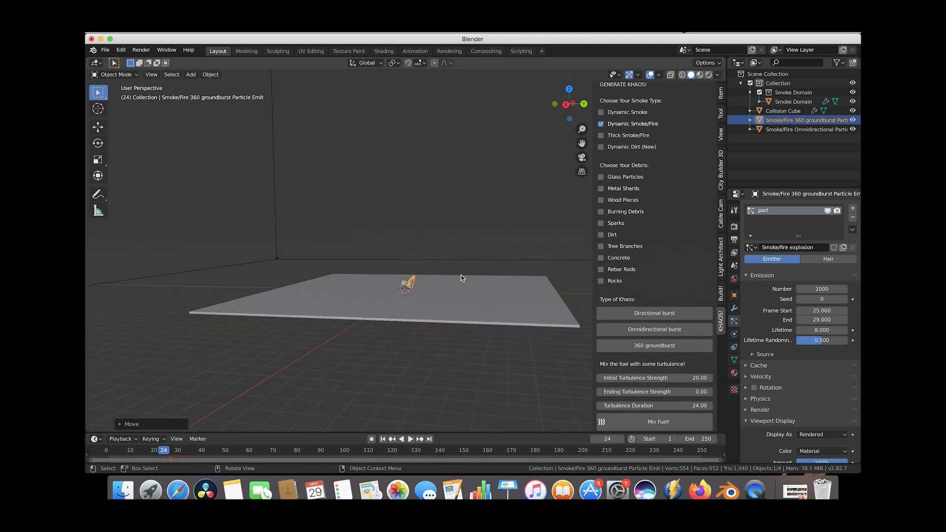
# Step: Shorten the groundburst emitter along its local Z axis and shift it closer to the omnidirectional emitter
pyautogui.press('s')
pyautogui.press('z')
pyautogui.press('z')
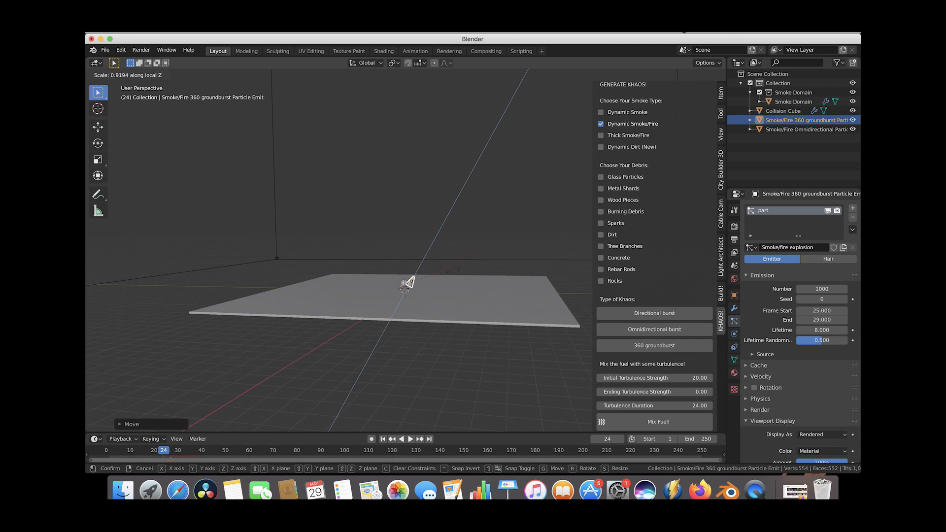
pyautogui.click(454, 271)
pyautogui.press('g')
pyautogui.click(447, 271)
# Step: Scale the groundburst emitter down uniformly and scrub the timeline to frame 34 to preview the combined bursts
pyautogui.press('s')
pyautogui.click(440, 272)
pyautogui.click(168, 452)
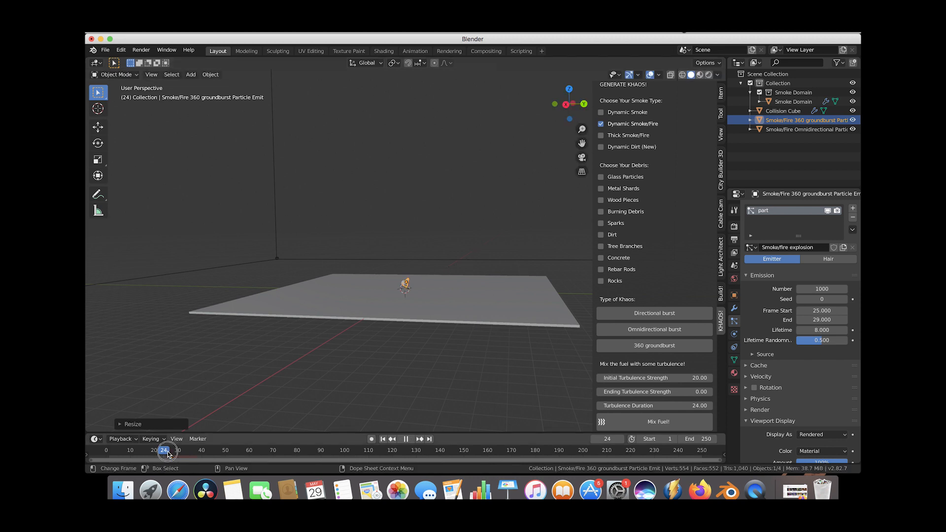
pyautogui.moveTo(168, 452); pyautogui.dragTo(192, 453)
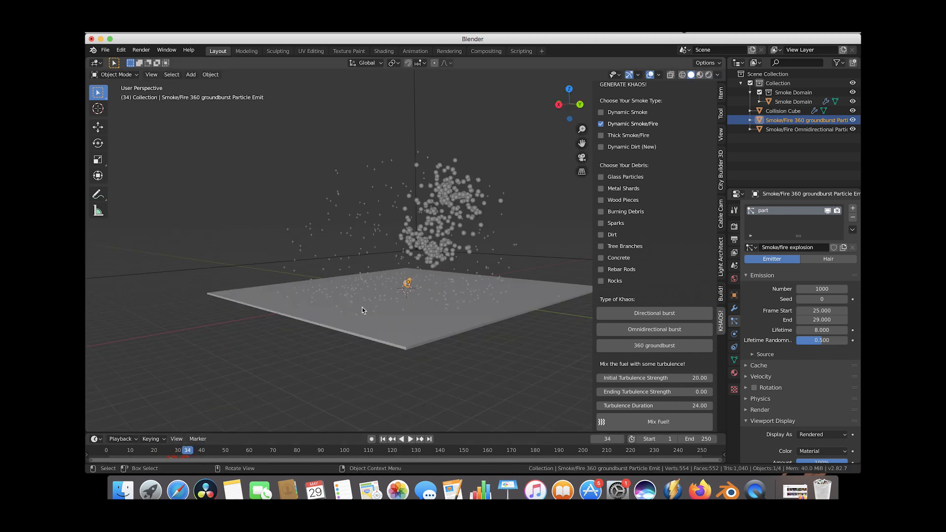
# Step: Show the 360 groundburst emitter's particles as Cross in the viewport display
pyautogui.hscroll(-5, 362, 309)
pyautogui.hscroll(5, 363, 308)
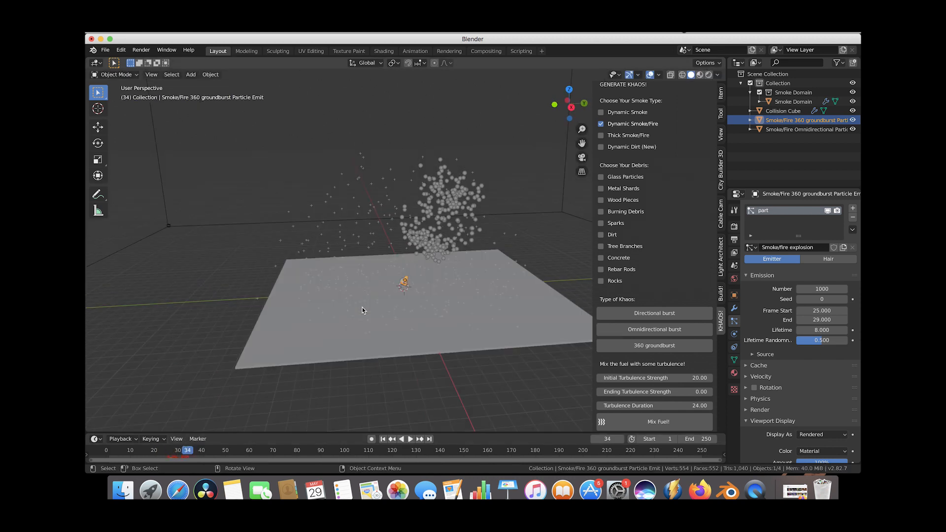
pyautogui.scroll(-5, 468, 261)
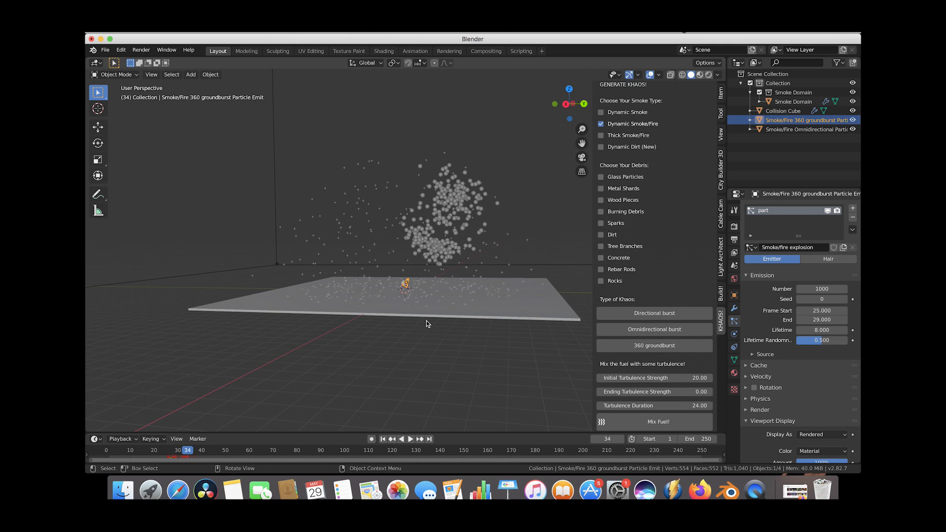
pyautogui.scroll(-5, 813, 379)
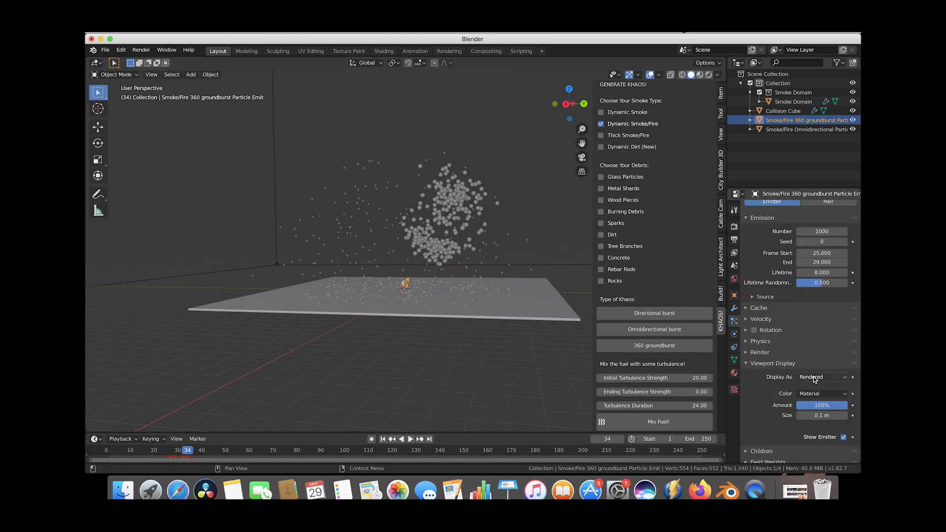
pyautogui.click(814, 378)
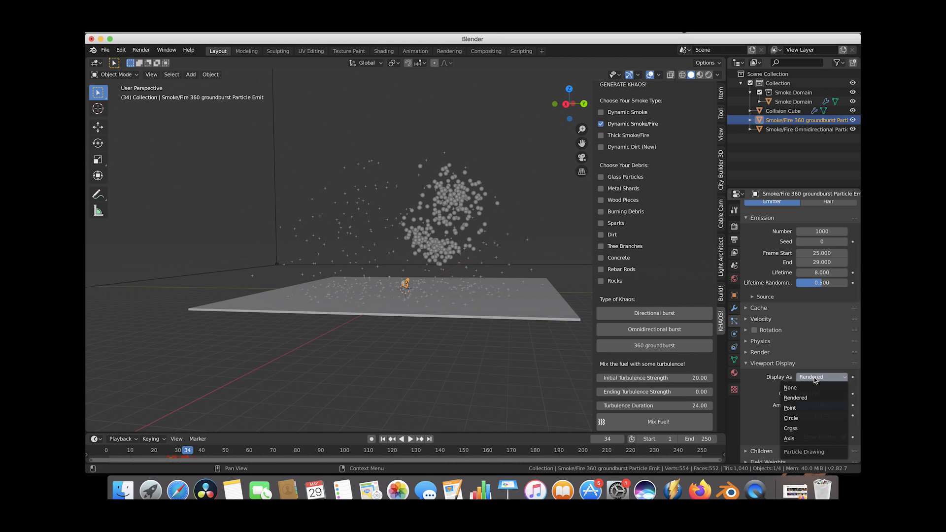
pyautogui.click(796, 427)
pyautogui.scroll(5, 389, 296)
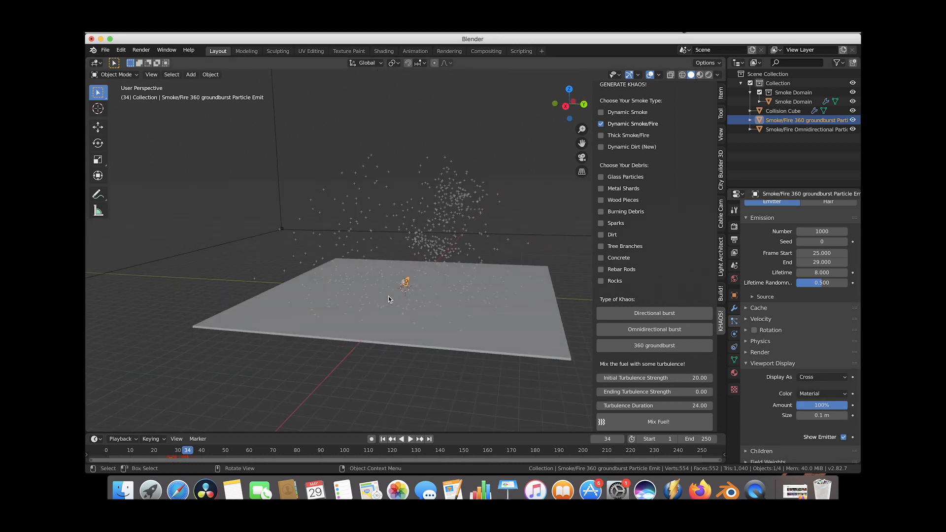
# Step: Set the groundburst emitter's particle lifetime to 10 and stretch the emitter about 1.25 times along its local Z axis
pyautogui.click(817, 272)
pyautogui.write('8.0')
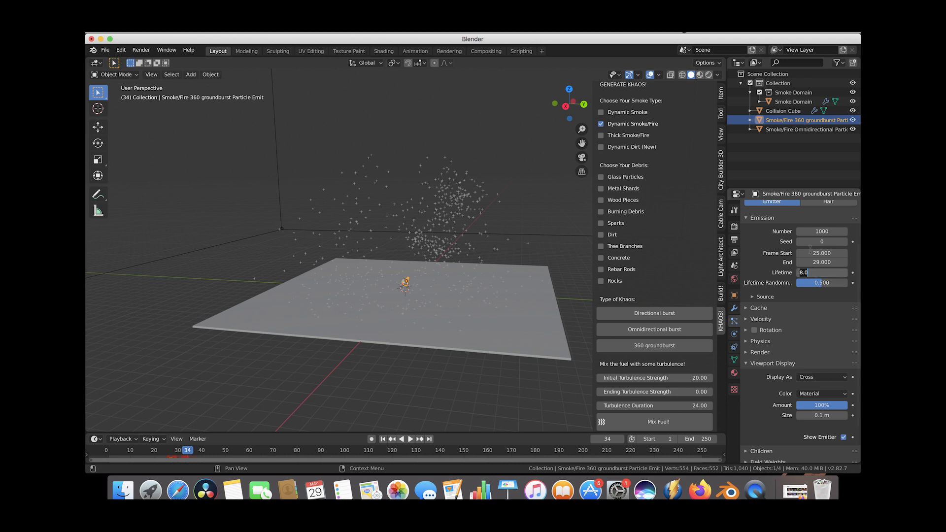
pyautogui.press('Return')
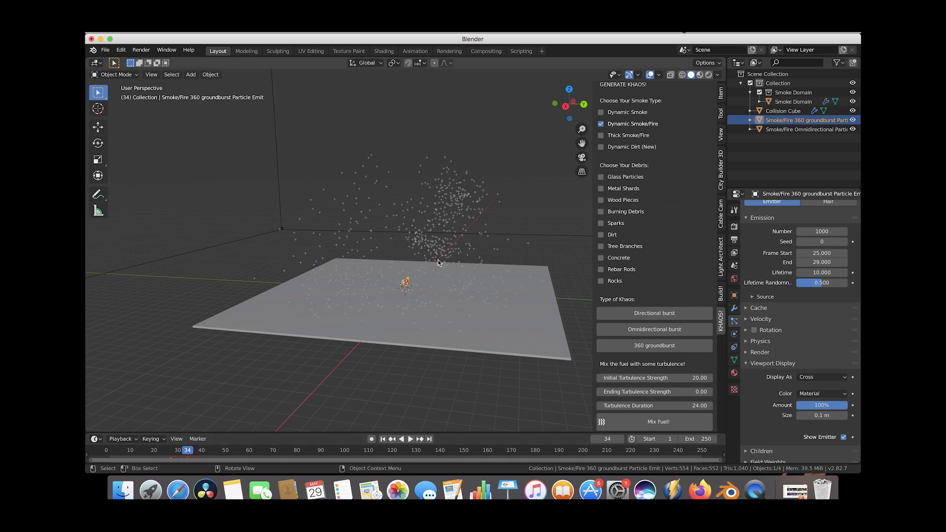
pyautogui.press('s')
pyautogui.press('z')
pyautogui.press('z')
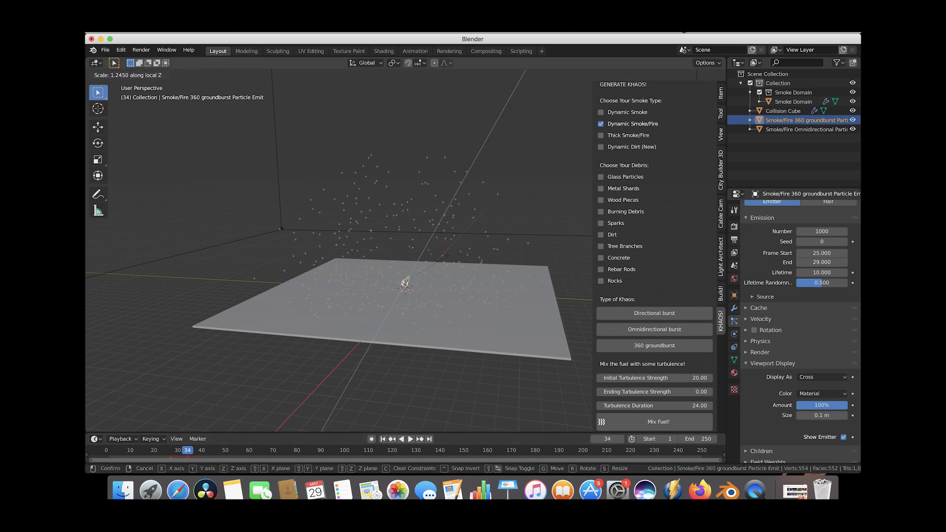
pyautogui.press('Return')
pyautogui.press('g')
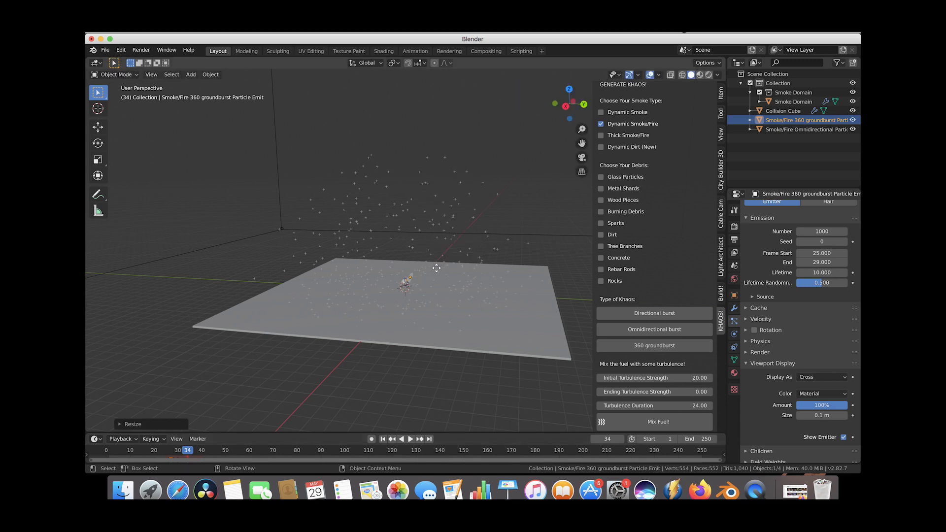
pyautogui.press('Escape')
# Step: Play the animation from frame 1 to frame 34 to preview the burst, and nudge the groundburst emitter slightly
pyautogui.click(383, 439)
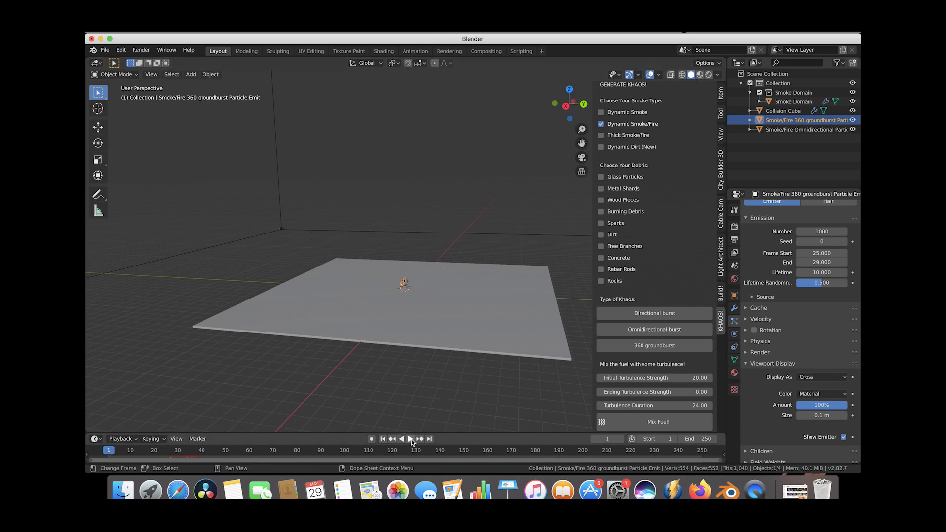
pyautogui.click(412, 439)
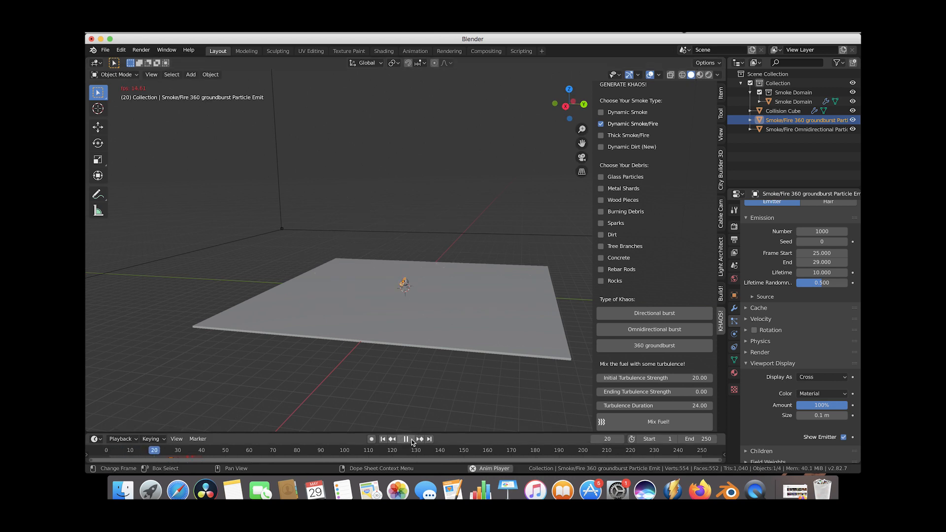
pyautogui.click(412, 439)
pyautogui.hscroll(-3, 512, 297)
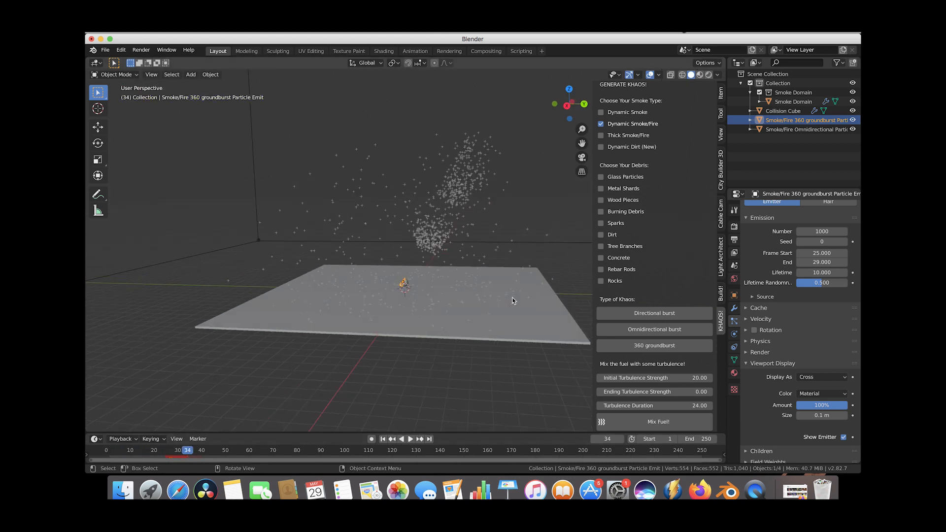
pyautogui.press('g')
pyautogui.click(466, 270)
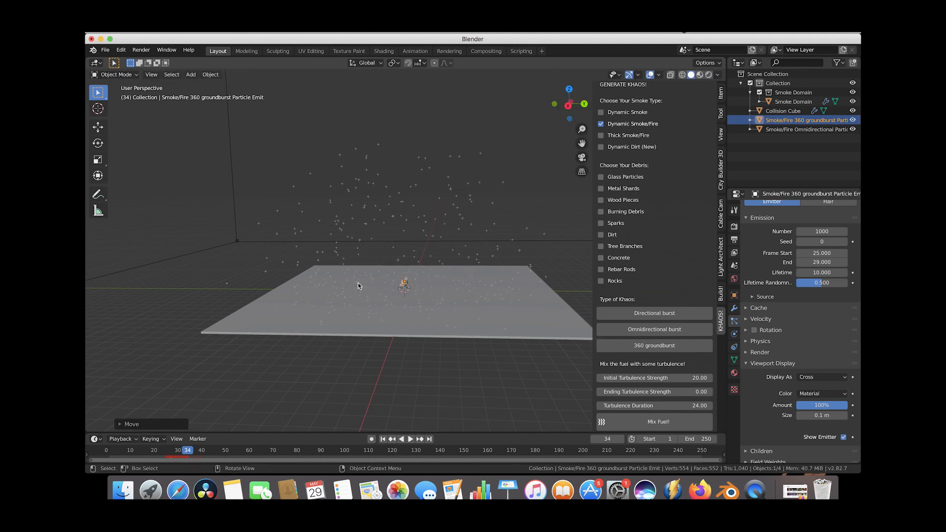
pyautogui.hscroll(-3, 425, 271)
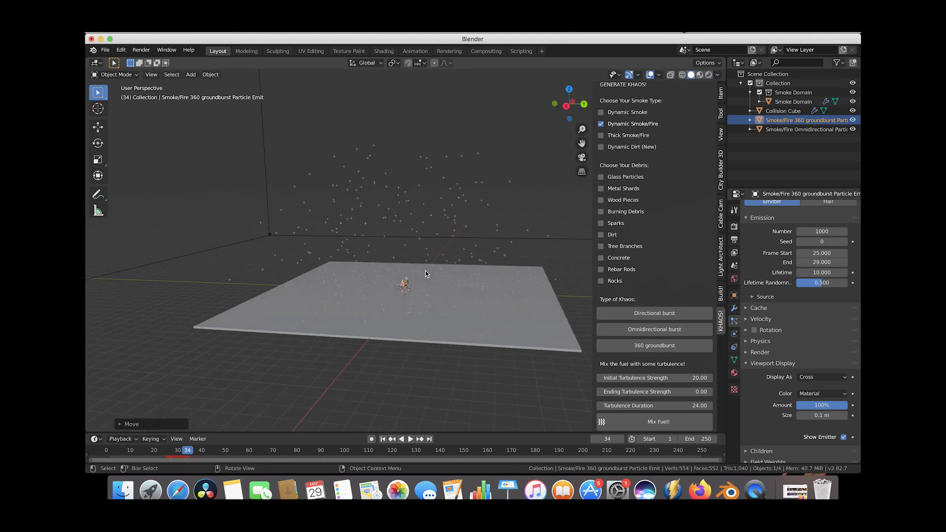
# Step: Duplicate the angled groundburst emitter in place and make the copy's particle settings single-user
pyautogui.hotkey('shift', 'd')
pyautogui.rightClick(404, 298)
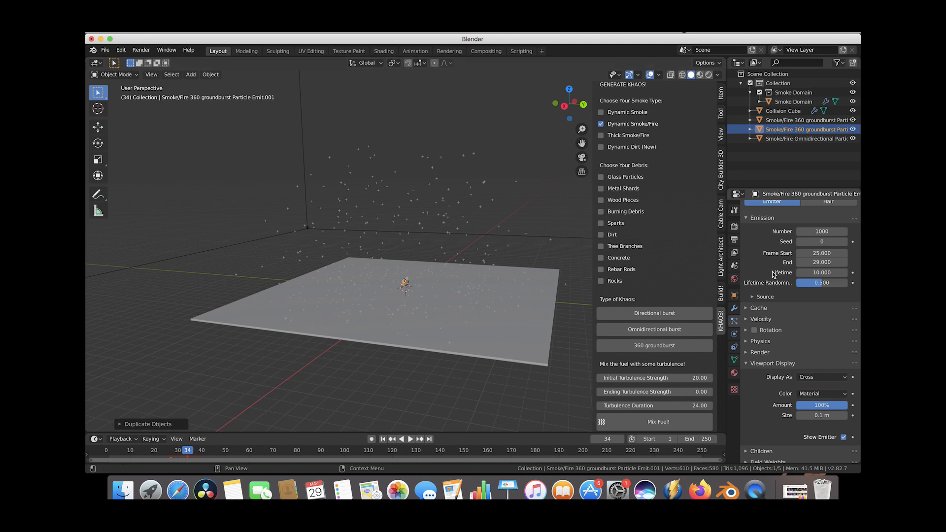
pyautogui.scroll(3, 821, 277)
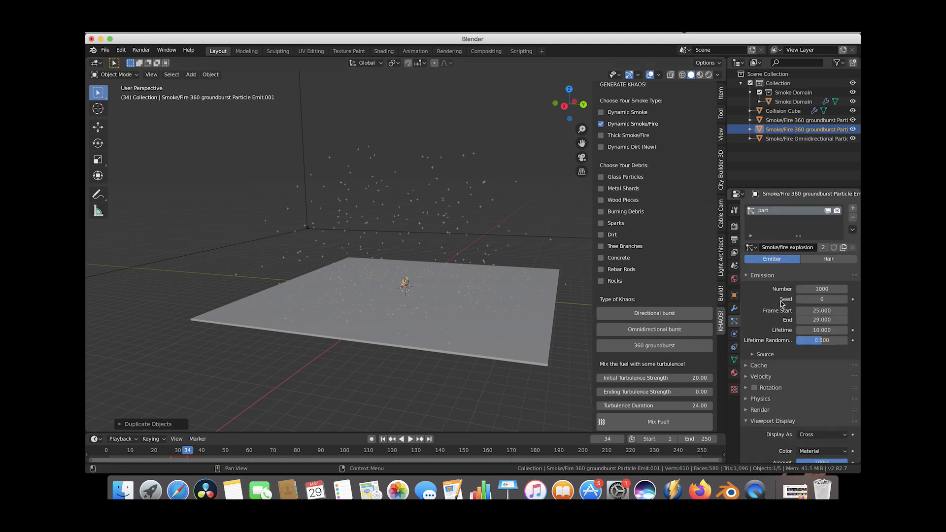
pyautogui.click(843, 245)
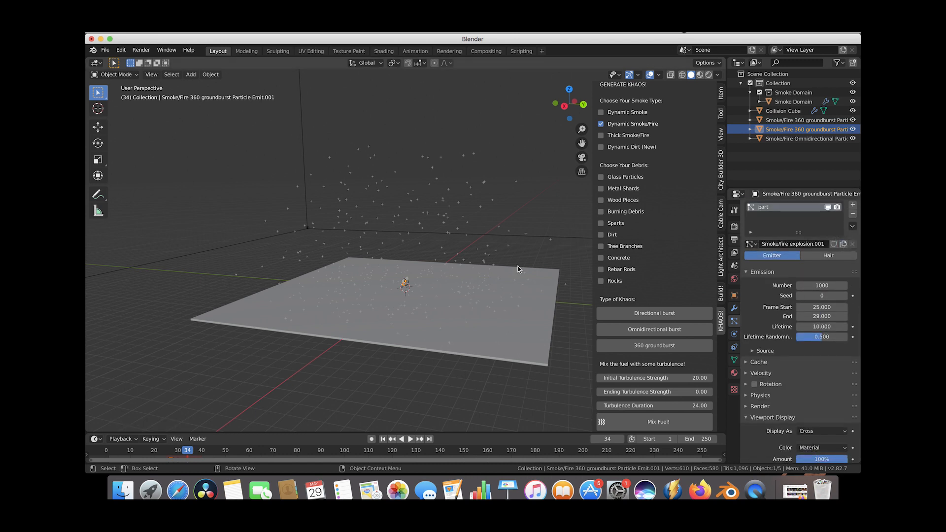
# Step: Rotate the duplicated groundburst emitter away from the original's tilt and move it to the opposite side of the omnidirectional emitter
pyautogui.press('r')
pyautogui.press('z')
pyautogui.press('Return')
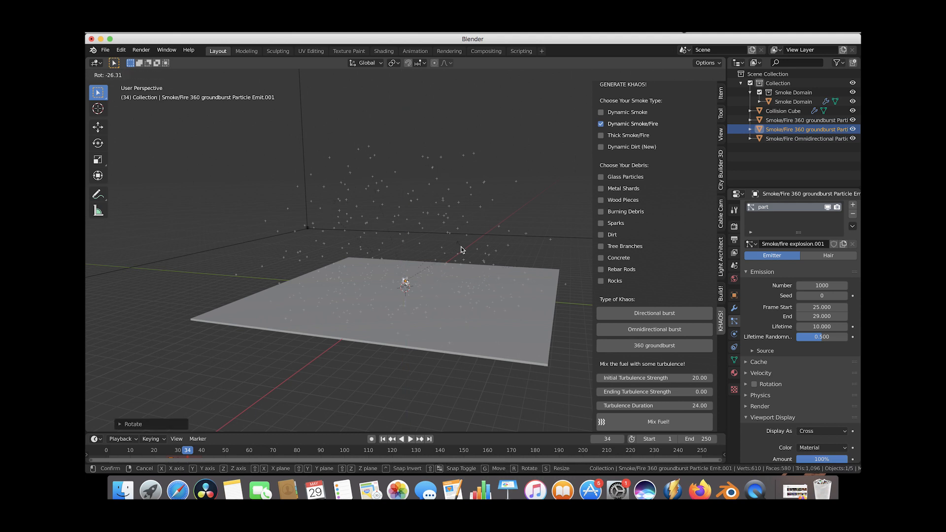
pyautogui.press('g')
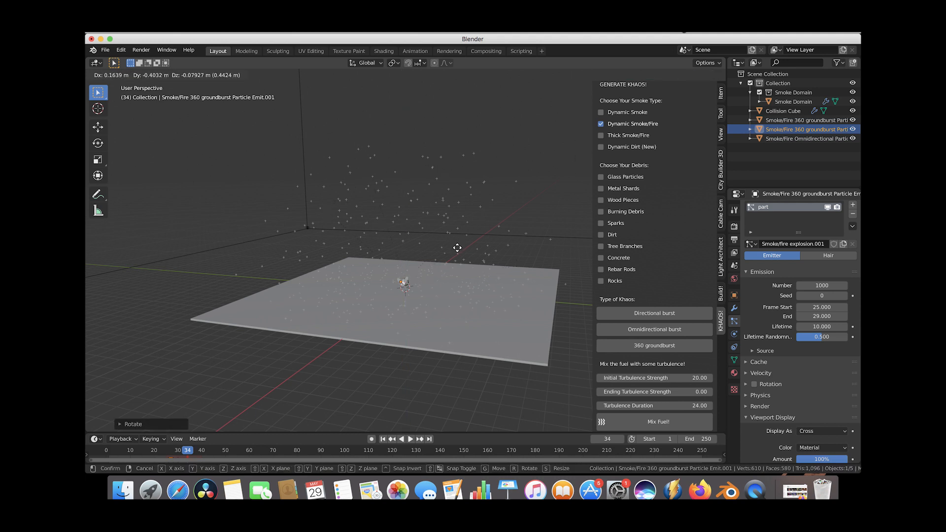
pyautogui.click(454, 247)
# Step: Scrub the timeline to frame 30 and rotate the duplicated groundburst emitter about 9 degrees
pyautogui.moveTo(171, 453); pyautogui.dragTo(178, 453)
pyautogui.moveTo(299, 331); pyautogui.dragTo(335, 321, button='middle')
pyautogui.press('r')
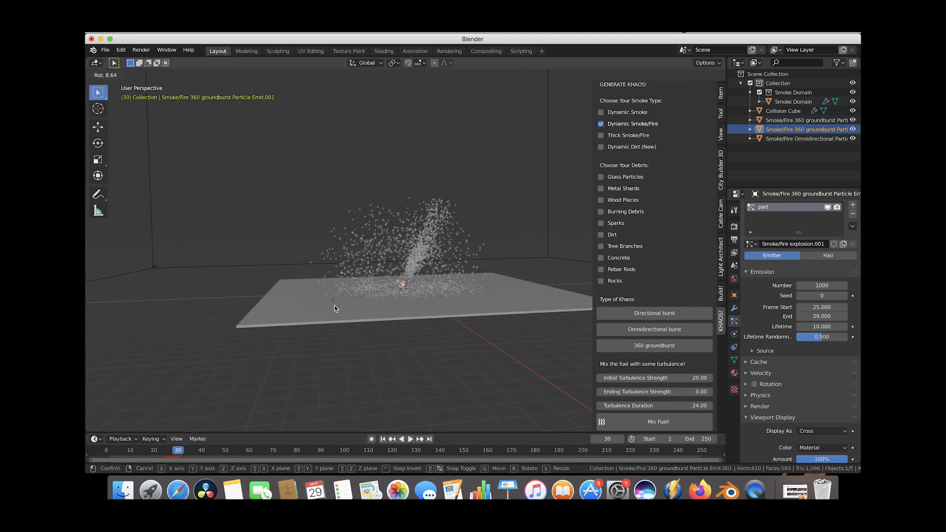
pyautogui.click(335, 309)
# Step: Set the duplicated emitter's particle lifetime to 11 and play the animation from the start to frame 37
pyautogui.click(809, 328)
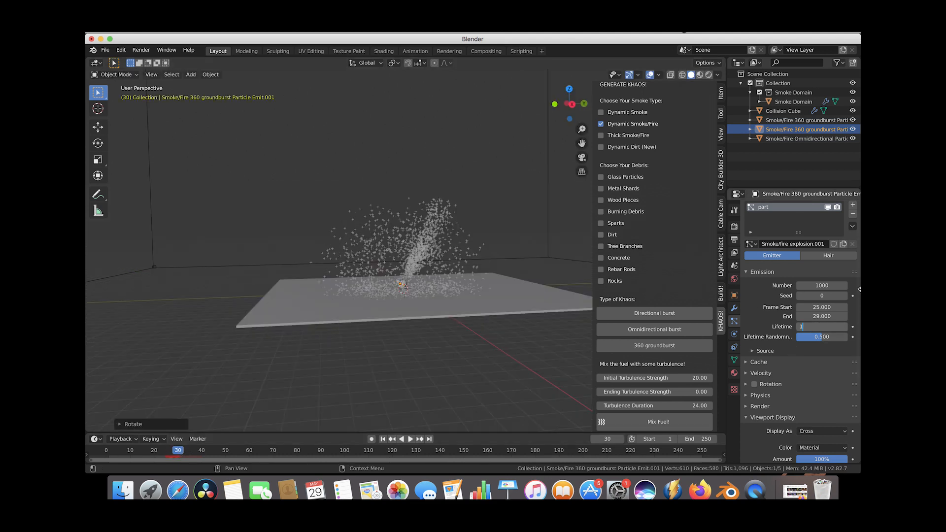
pyautogui.press('Return')
pyautogui.moveTo(162, 450); pyautogui.dragTo(182, 450)
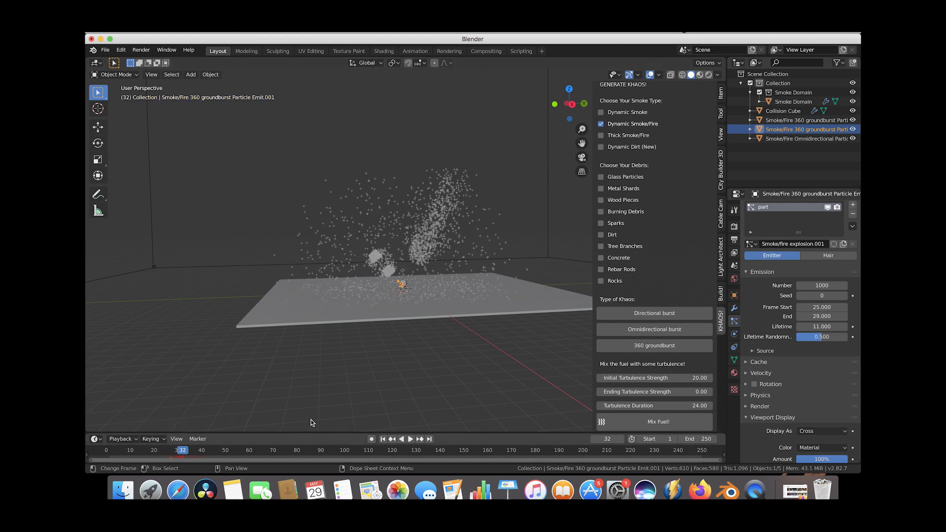
pyautogui.click(383, 439)
pyautogui.click(410, 440)
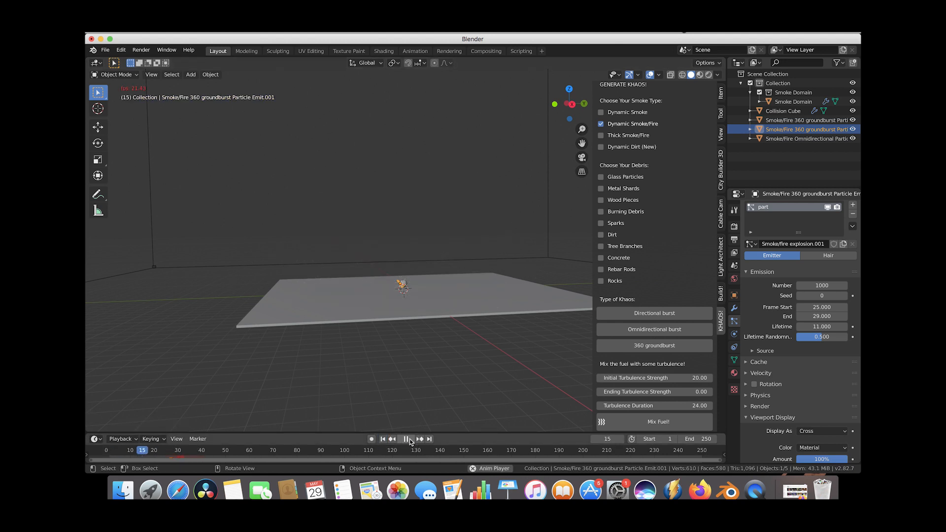
pyautogui.click(410, 440)
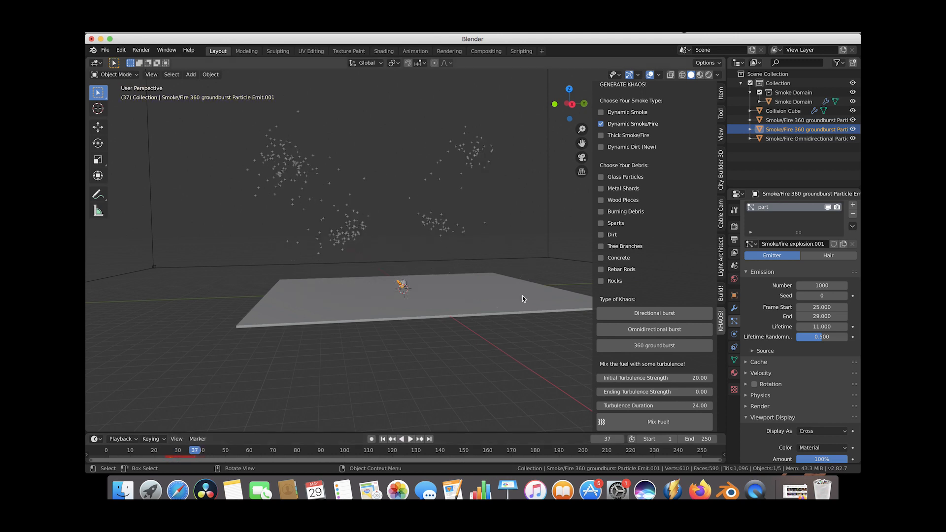
# Step: Rotate the duplicated emitter about 18 degrees from a side view and replay the bursts up to frame 34
pyautogui.moveTo(522, 296); pyautogui.dragTo(521, 280, button='middle')
pyautogui.press('r')
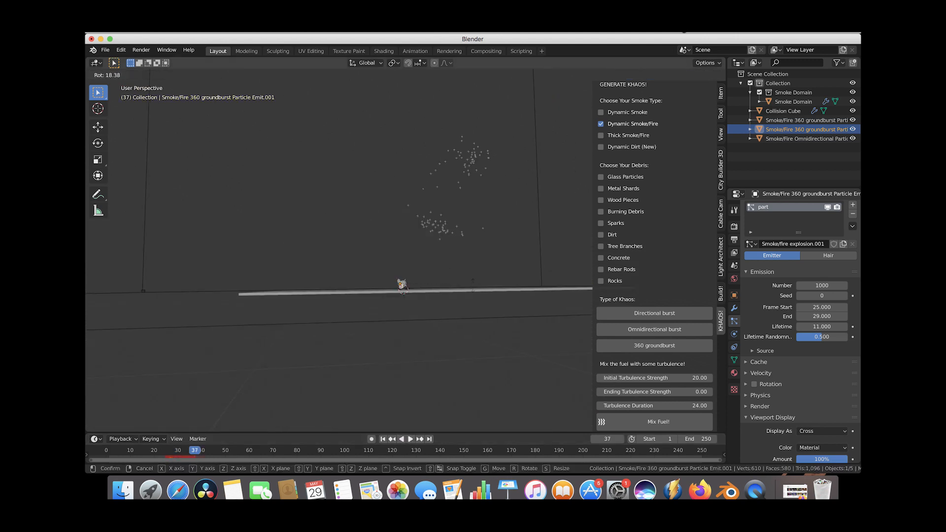
pyautogui.click(473, 289)
pyautogui.click(146, 445)
pyautogui.click(410, 439)
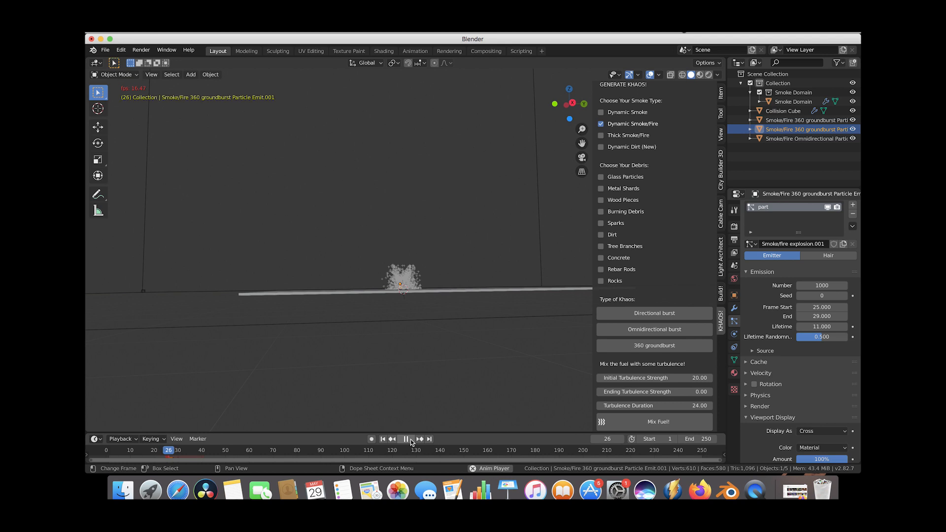
pyautogui.moveTo(416, 409); pyautogui.dragTo(430, 341, button='middle')
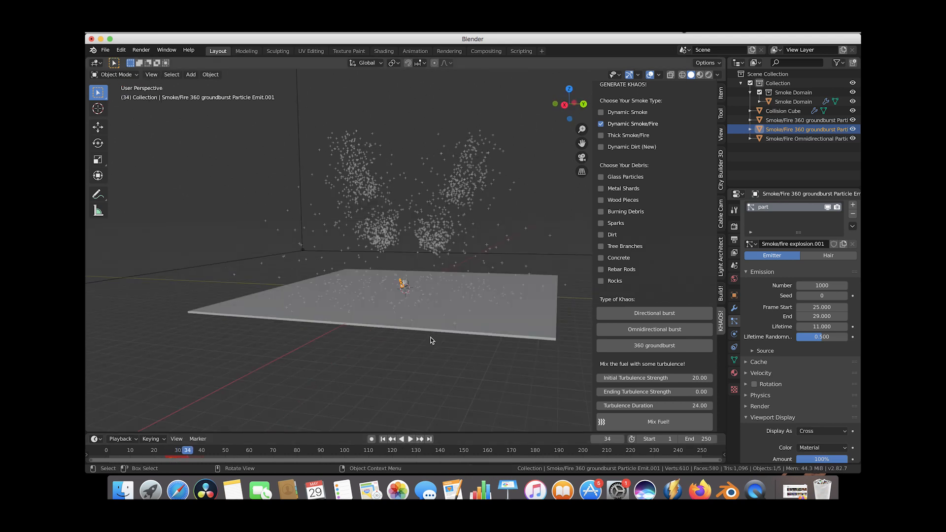
# Step: Scale the duplicated emitter to about 0.84 along global Z and return the timeline to frame 4
pyautogui.press('s')
pyautogui.press('z')
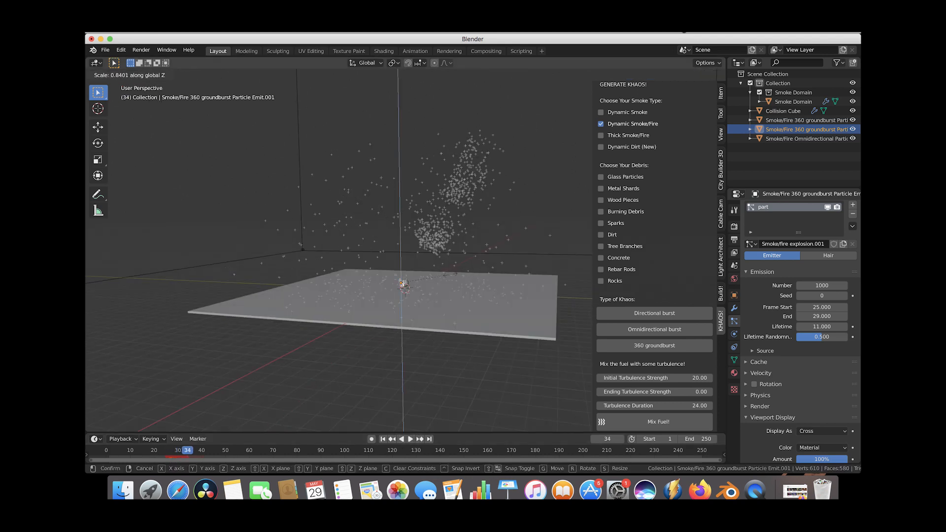
pyautogui.click(450, 274)
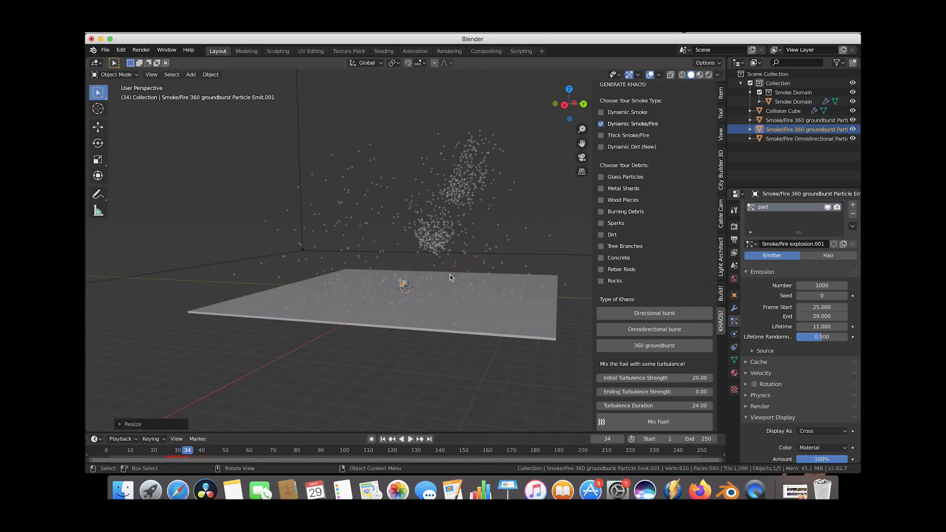
pyautogui.click(116, 452)
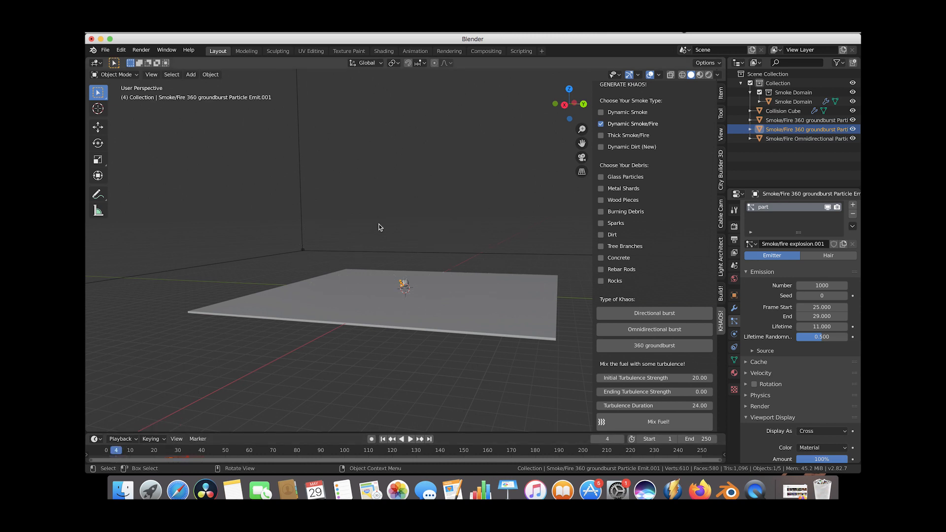
# Step: Duplicate the second groundburst emitter in place and give this third emitter its own single-user particle settings
pyautogui.hotkey('shift', 'd')
pyautogui.rightClick(461, 264)
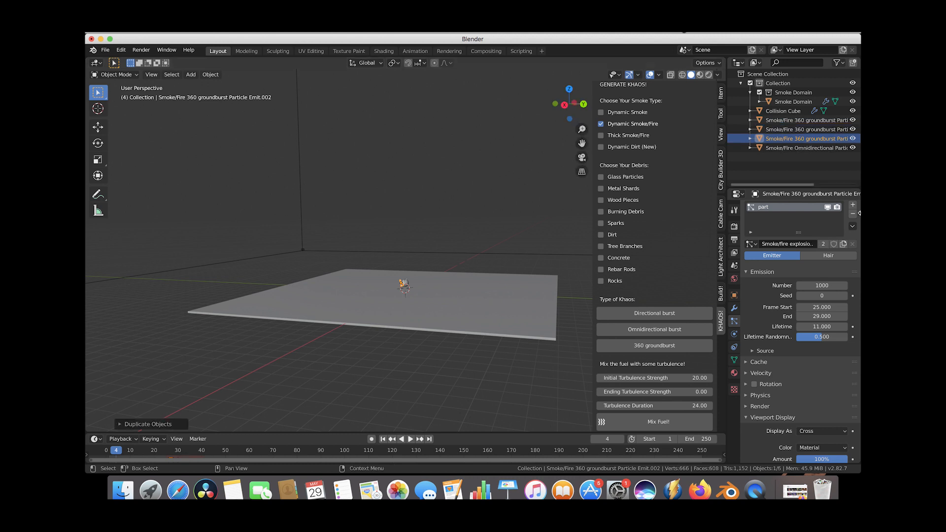
pyautogui.click(844, 245)
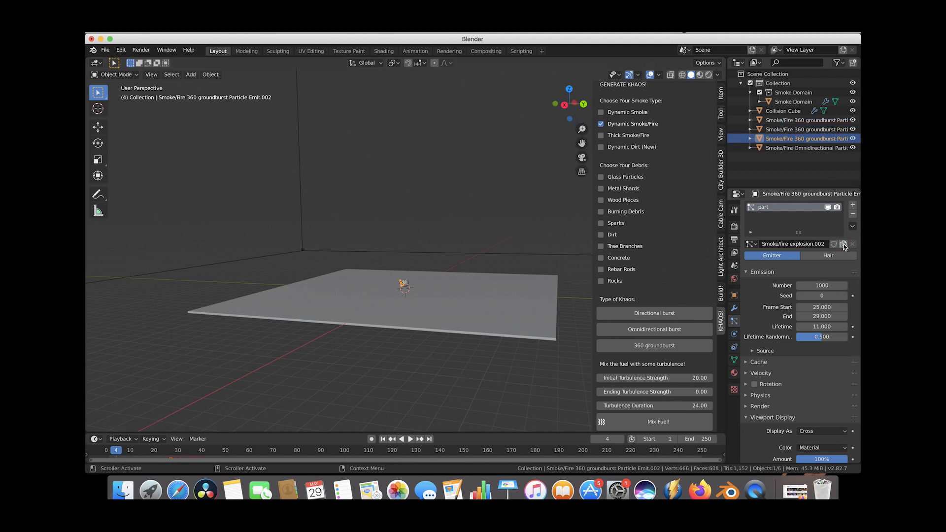
# Step: Rotate the third groundburst emitter to a different angle and move it close beside the other emitters
pyautogui.press('r')
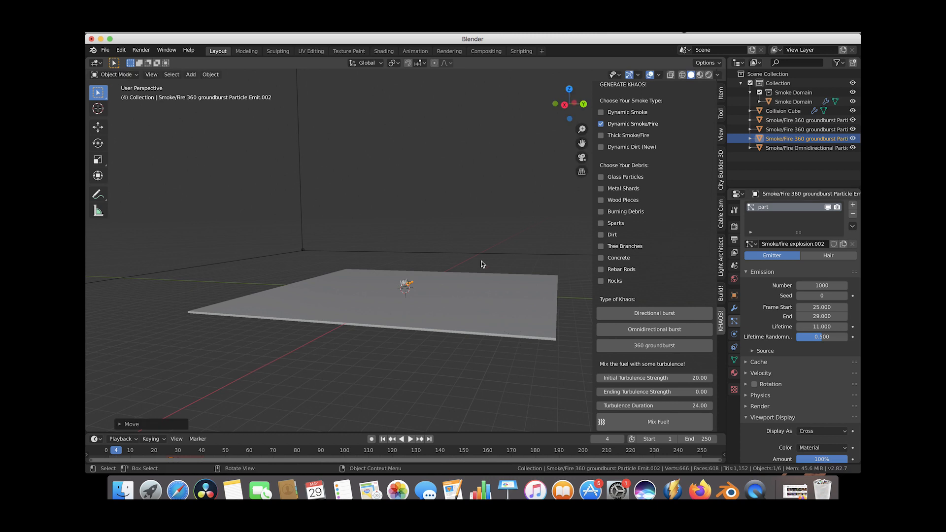
pyautogui.press('g')
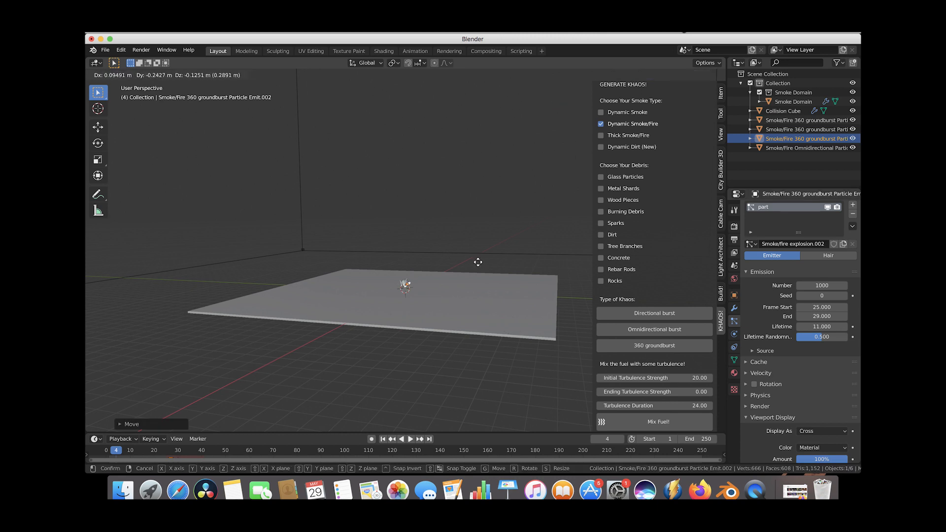
pyautogui.click(478, 262)
# Step: Set the third groundburst emitter's particle lifetime to 12 and play the bursts up to frame 37
pyautogui.click(816, 327)
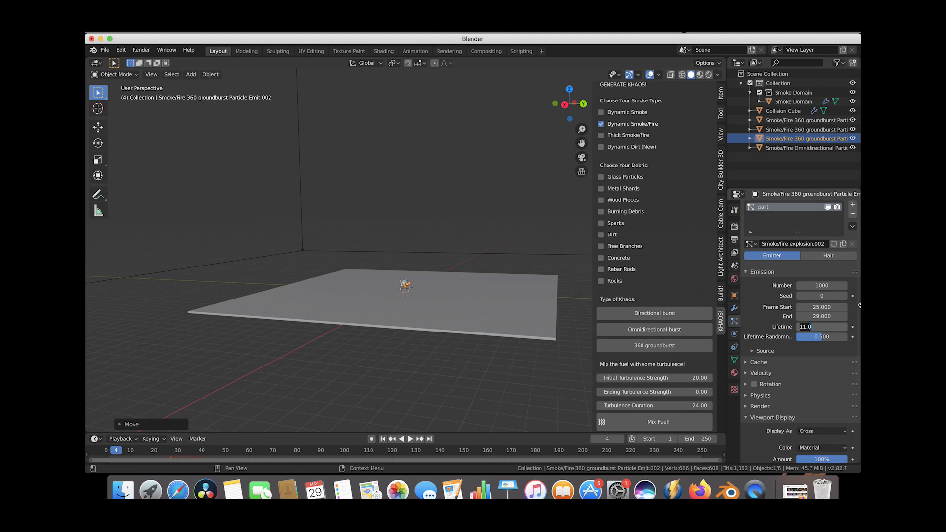
pyautogui.press('Return')
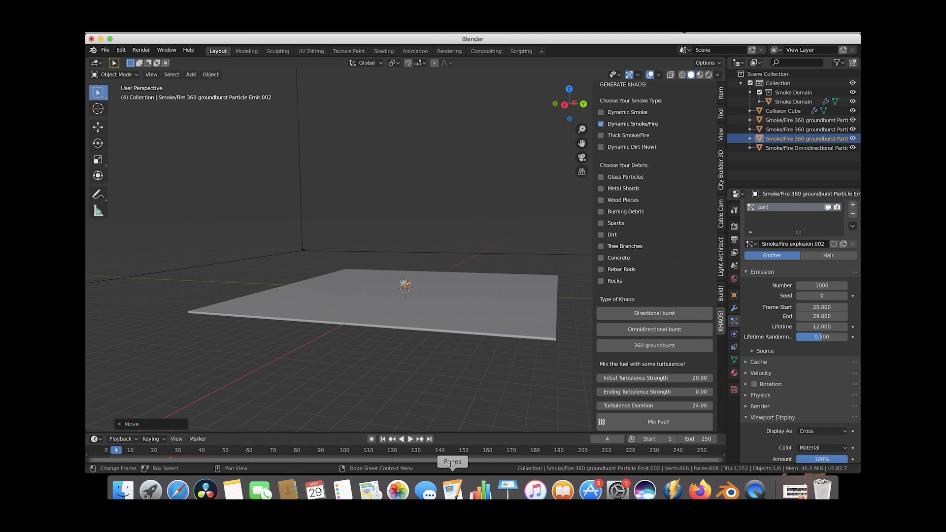
pyautogui.click(410, 439)
pyautogui.press('space')
pyautogui.hscroll(10, 440, 356)
pyautogui.scroll(-3, 440, 356)
pyautogui.hscroll(-10, 440, 357)
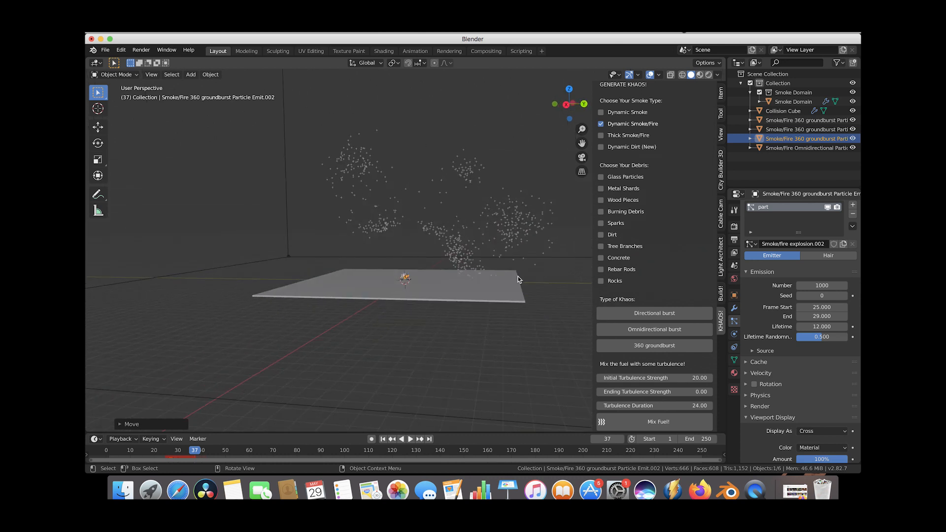
# Step: Rotate the third groundburst emitter again and shift it slightly among the other emitters
pyautogui.press('r')
pyautogui.click(335, 228)
pyautogui.hscroll(-5, 334, 228)
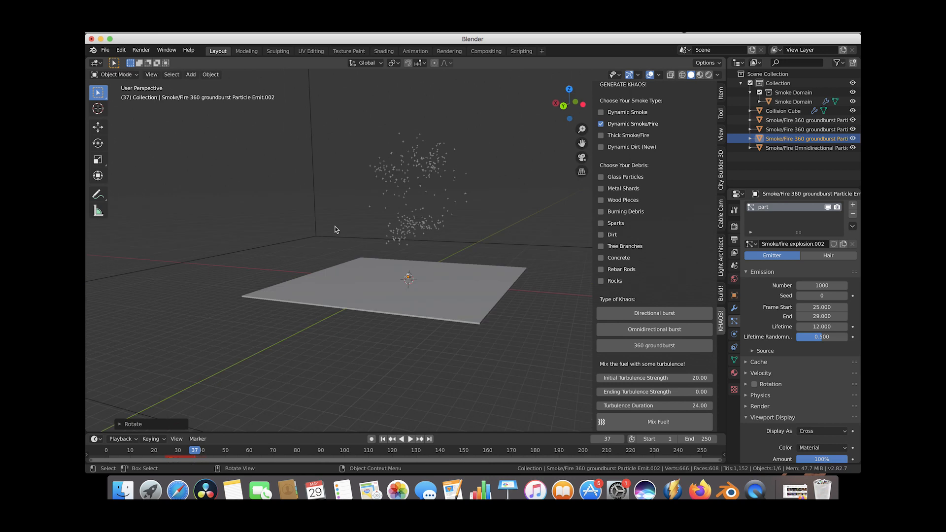
pyautogui.press('g')
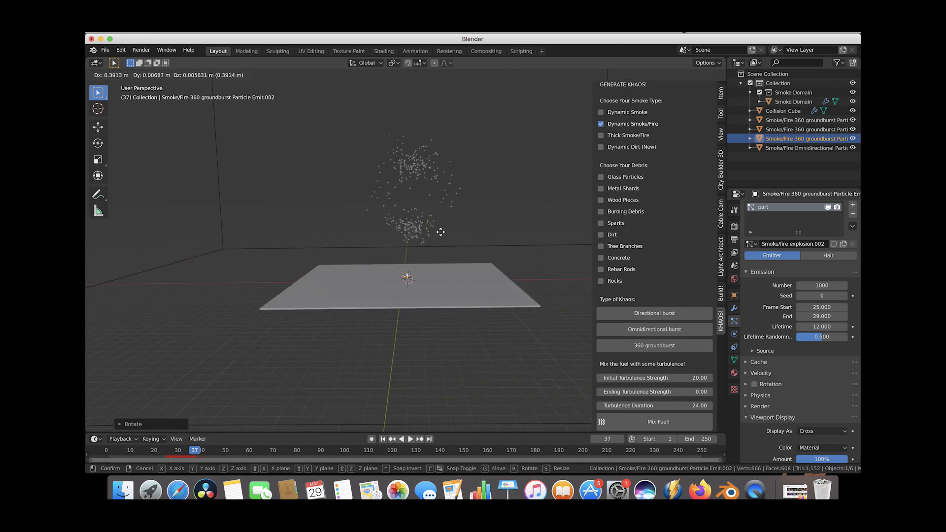
pyautogui.click(441, 232)
# Step: Replay the bursts from the start up to frame 34 and examine how the particles spread over the slab
pyautogui.hotkey('shift', 'Left')
pyautogui.click(410, 439)
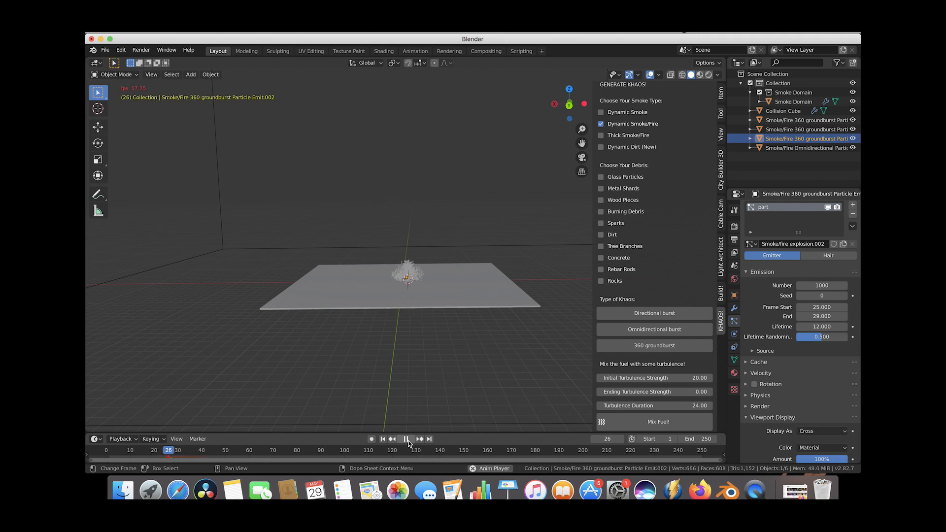
pyautogui.click(406, 439)
pyautogui.hscroll(-3, 366, 356)
pyautogui.scroll(-5, 384, 342)
pyautogui.scroll(5, 384, 342)
pyautogui.scroll(-7, 384, 342)
pyautogui.hscroll(5, 384, 342)
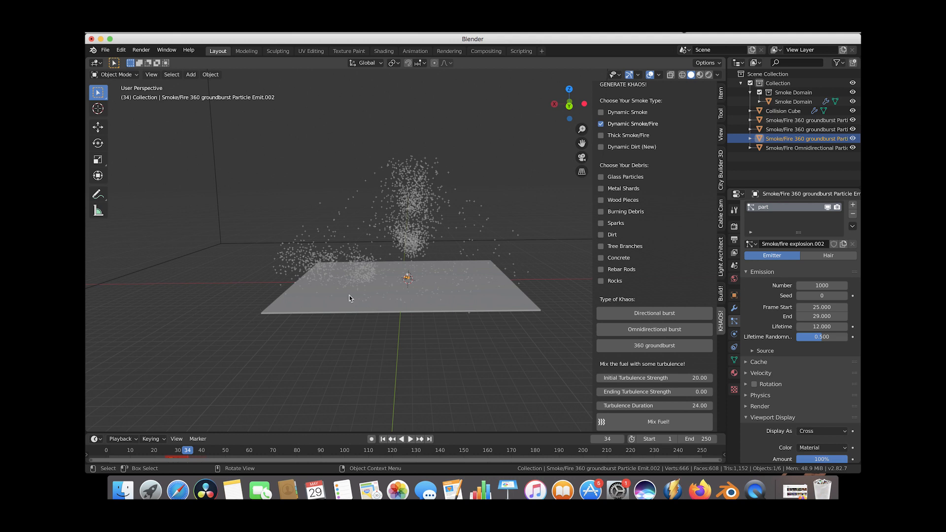
# Step: Set the timeline to frame 27 and add a new Dynamic Smoke/Fire 360 groundburst emitter
pyautogui.click(163, 453)
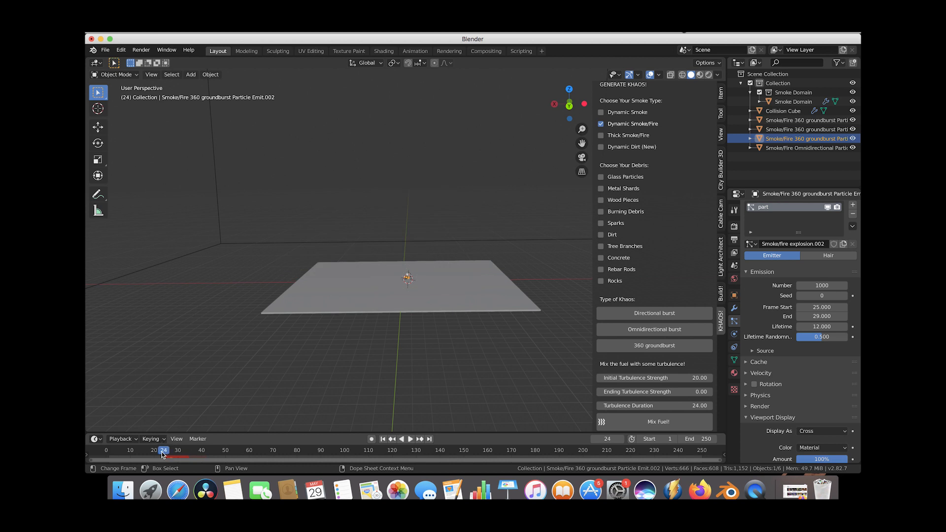
pyautogui.press('Right')
pyautogui.press('Right')
pyautogui.press('Right')
pyautogui.press('Right')
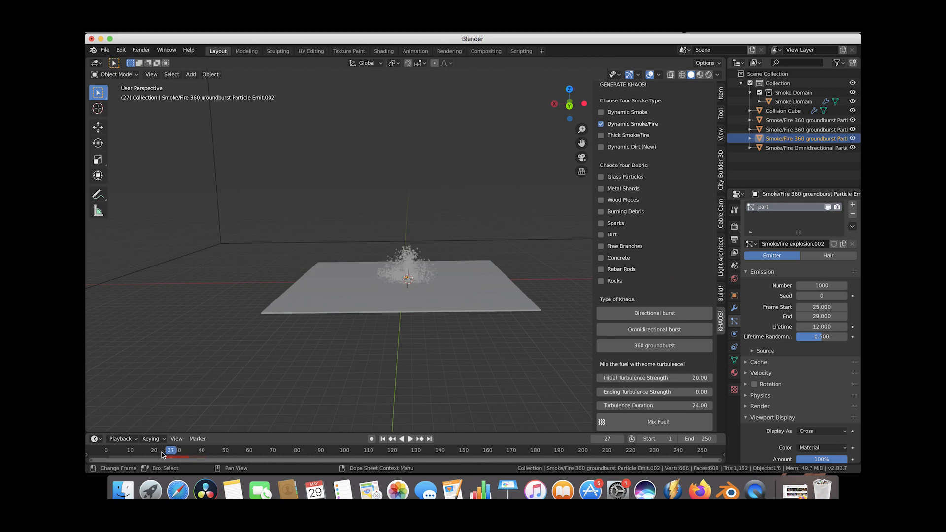
pyautogui.press('Left')
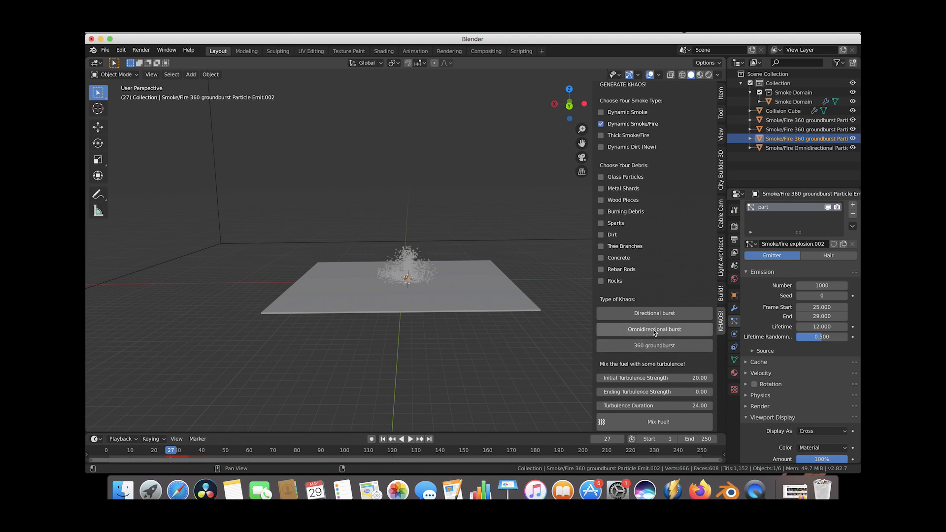
pyautogui.click(656, 348)
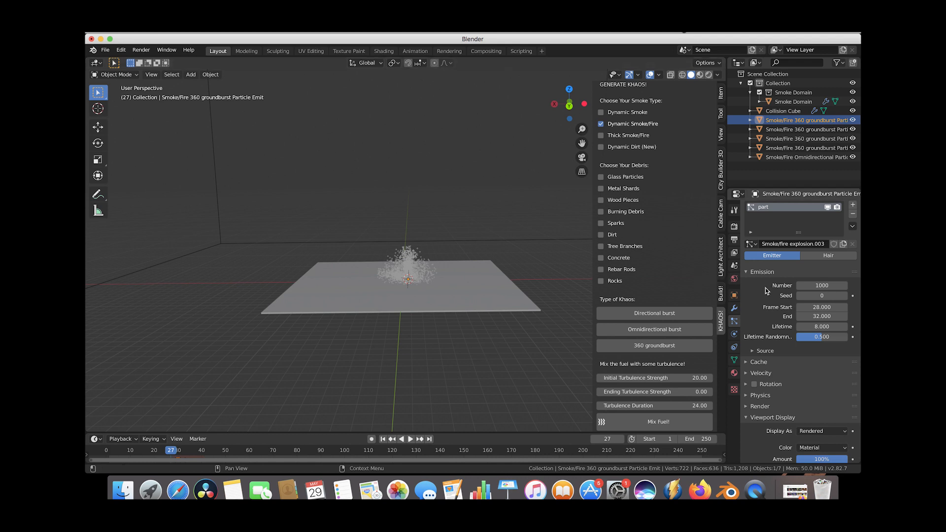
# Step: Set the new emitter to 500 particles with lifetime randomness 1.000 and replay the bursts up to frame 38
pyautogui.click(817, 286)
pyautogui.press('Return')
pyautogui.click(383, 439)
pyautogui.click(410, 440)
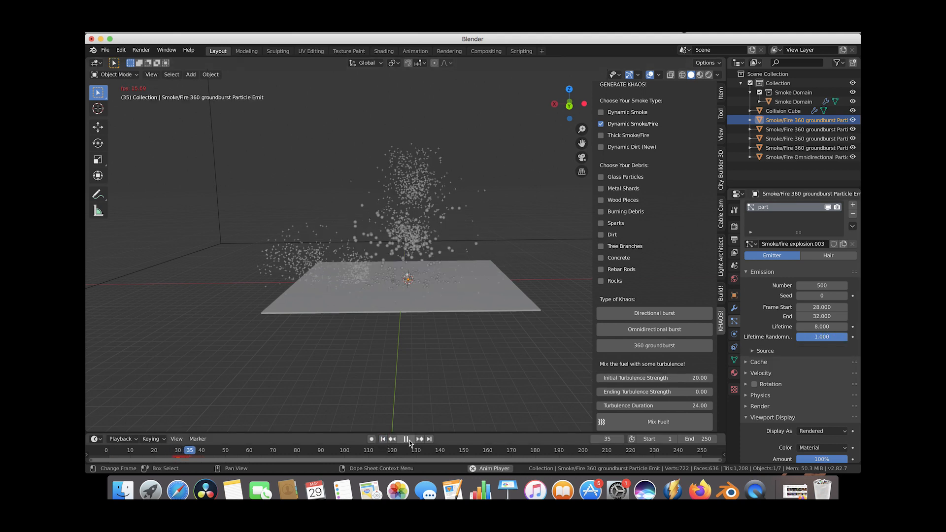
pyautogui.click(409, 440)
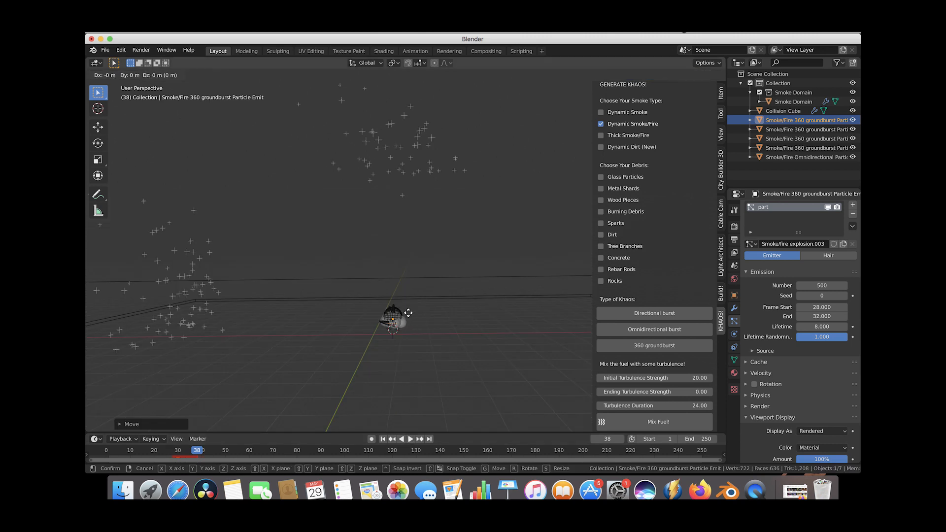
# Step: Raise the new emitter above the others, return to frame 1 and lower it along global Z close to them
pyautogui.click(409, 295)
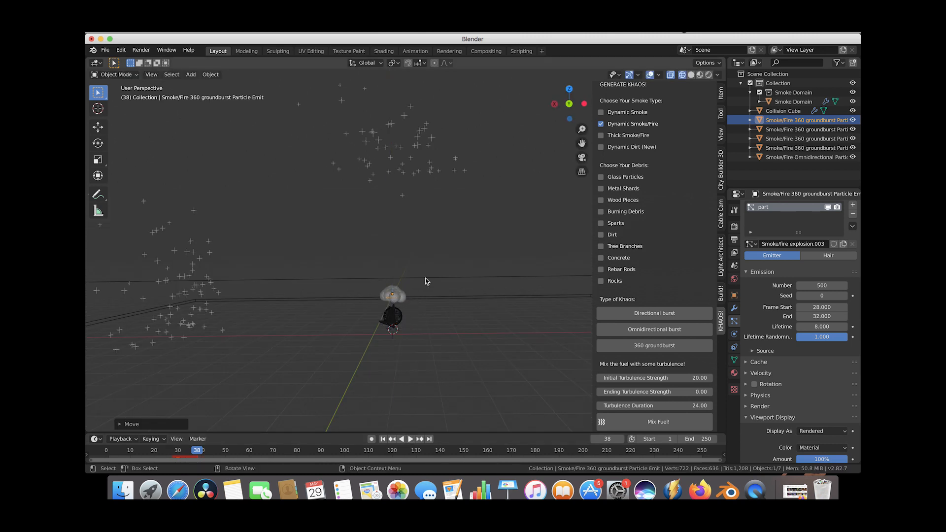
pyautogui.click(382, 439)
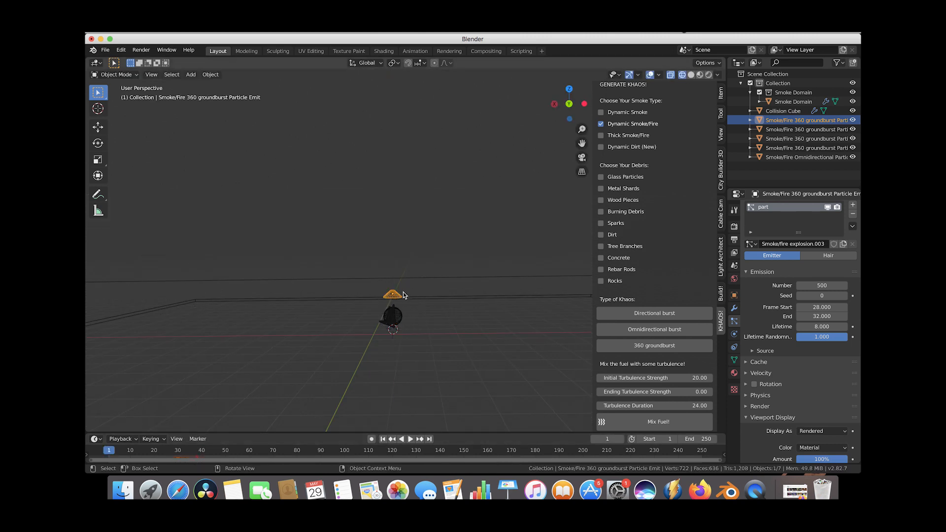
pyautogui.scroll(-2, 413, 292)
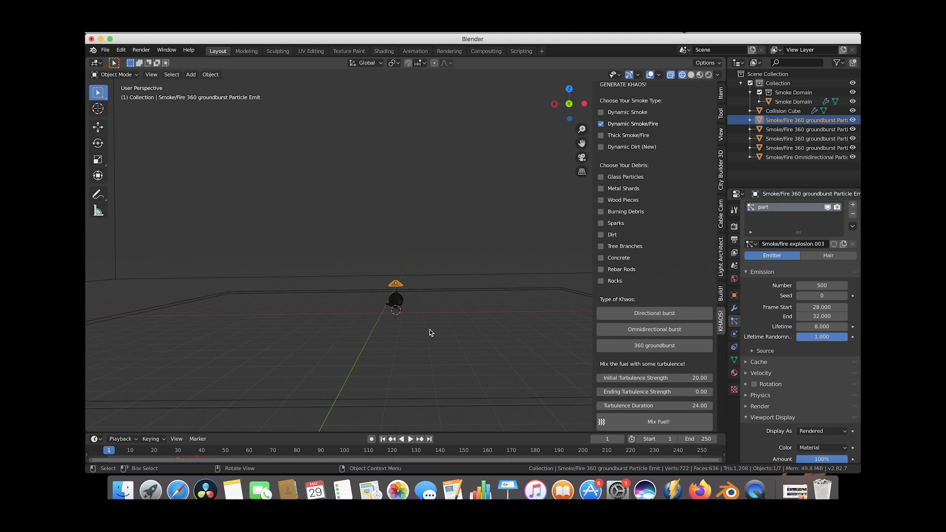
pyautogui.scroll(-2, 379, 314)
pyautogui.press('g')
pyautogui.press('z')
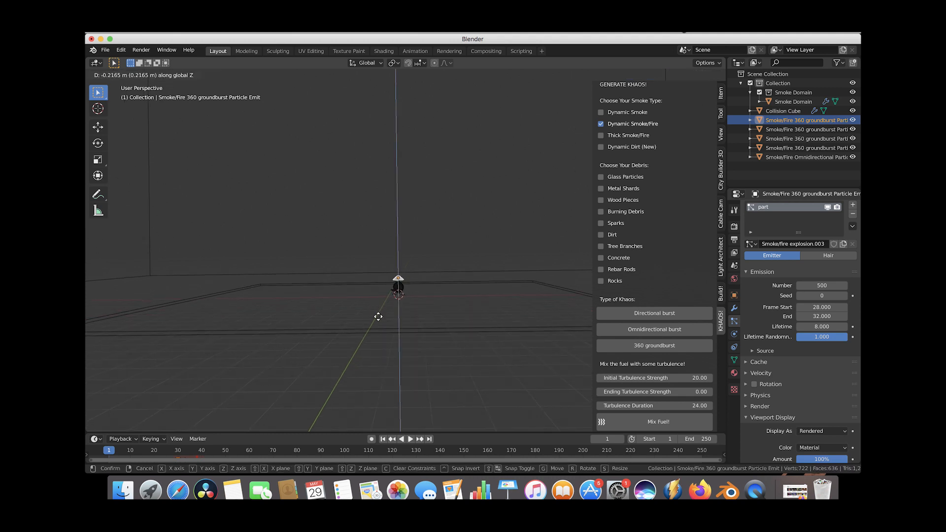
pyautogui.click(380, 322)
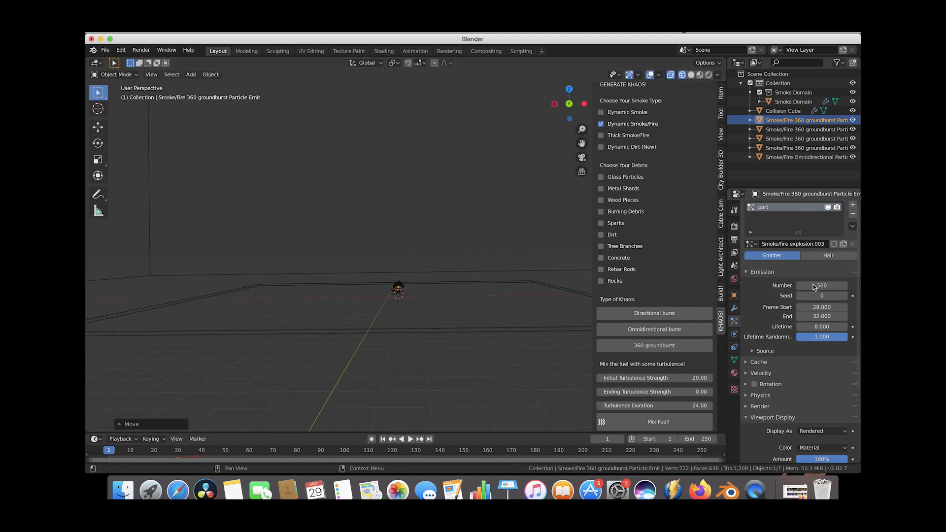
# Step: Set the new emitter's particle lifetime to 14, replay the burst and scrub to frame 38
pyautogui.scroll(-2, 354, 306)
pyautogui.keyDown('shift'); pyautogui.scroll(4, 354, 309); pyautogui.keyUp('shift')
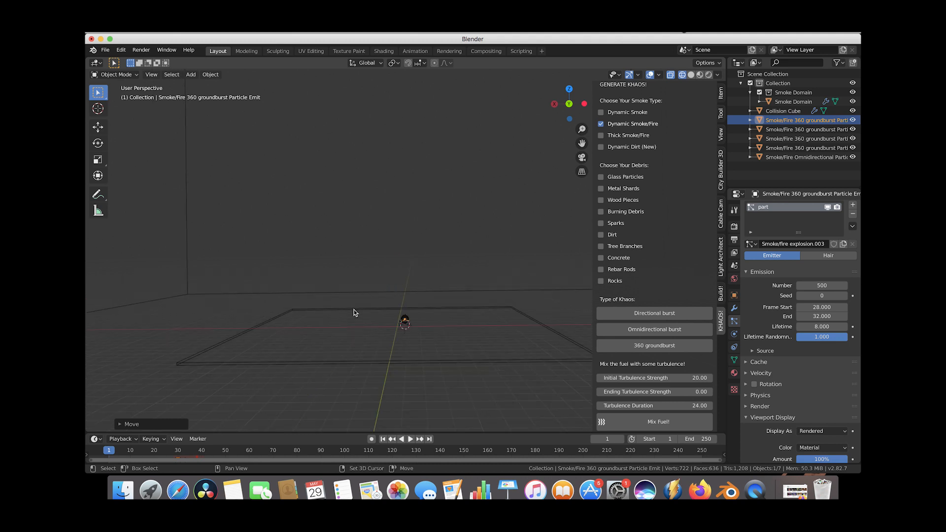
pyautogui.scroll(-2, 354, 309)
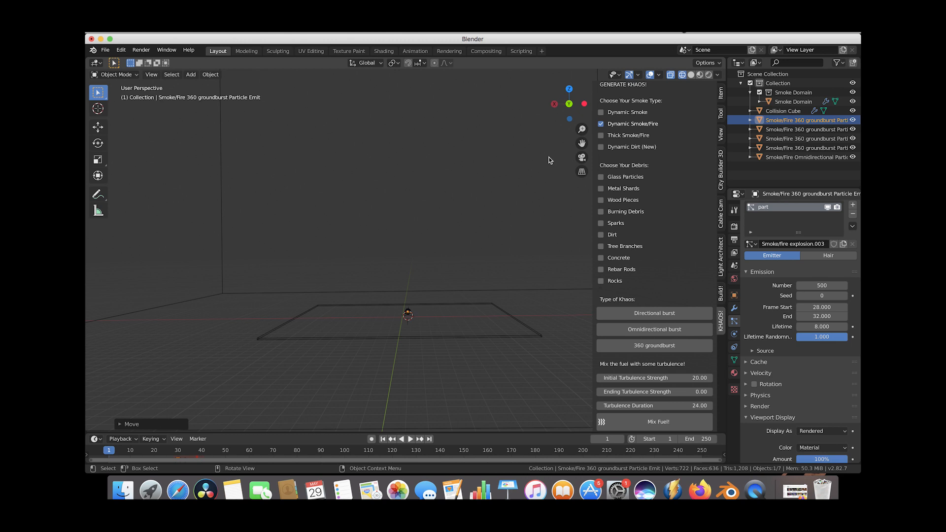
pyautogui.doubleClick(821, 326)
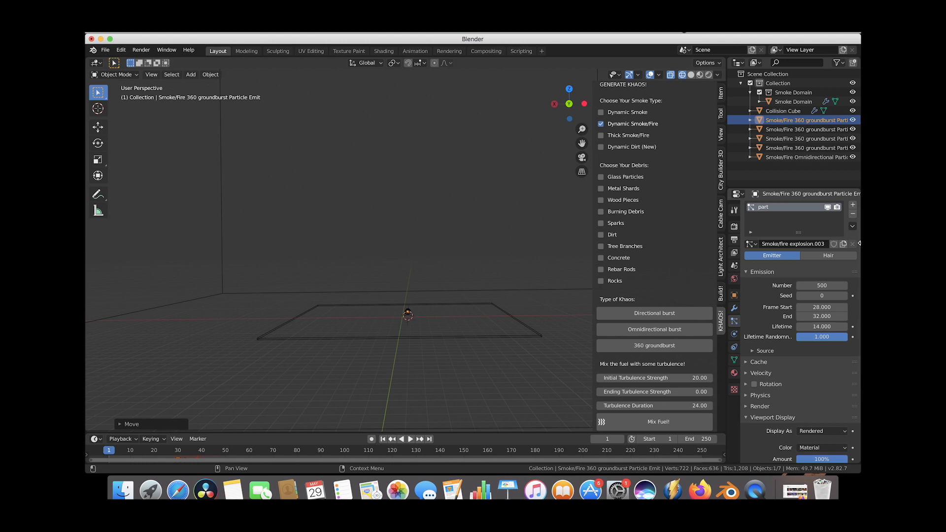
pyautogui.click(411, 439)
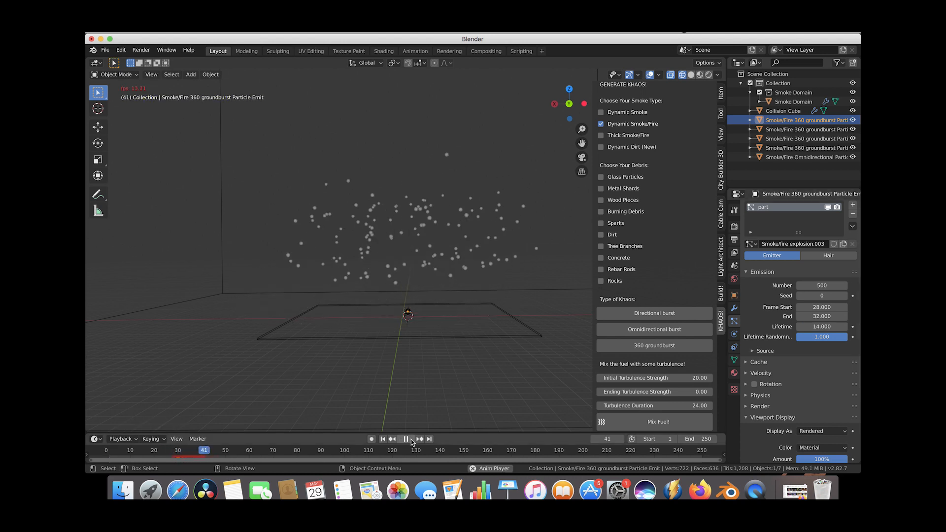
pyautogui.click(411, 439)
pyautogui.scroll(-3, 459, 313)
pyautogui.moveTo(185, 452); pyautogui.dragTo(199, 452)
# Step: Set the new emitter's particle lifetime to 15 and replay the bursts up to frame 44
pyautogui.click(818, 326)
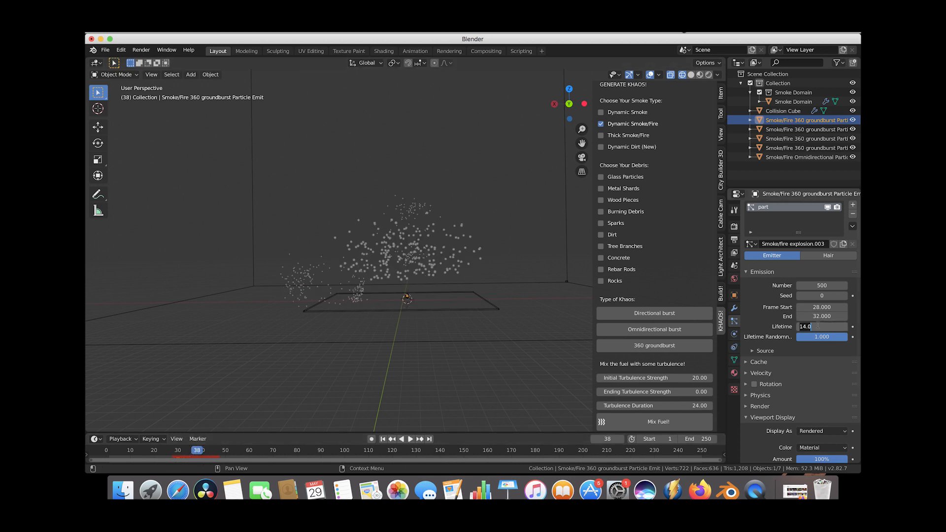
pyautogui.write('15')
pyautogui.press('Return')
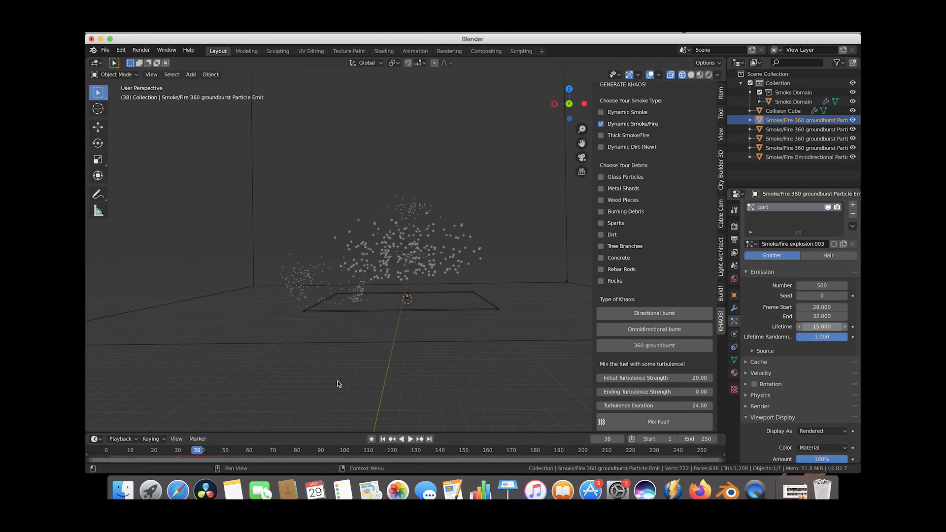
pyautogui.click(383, 439)
pyautogui.click(409, 440)
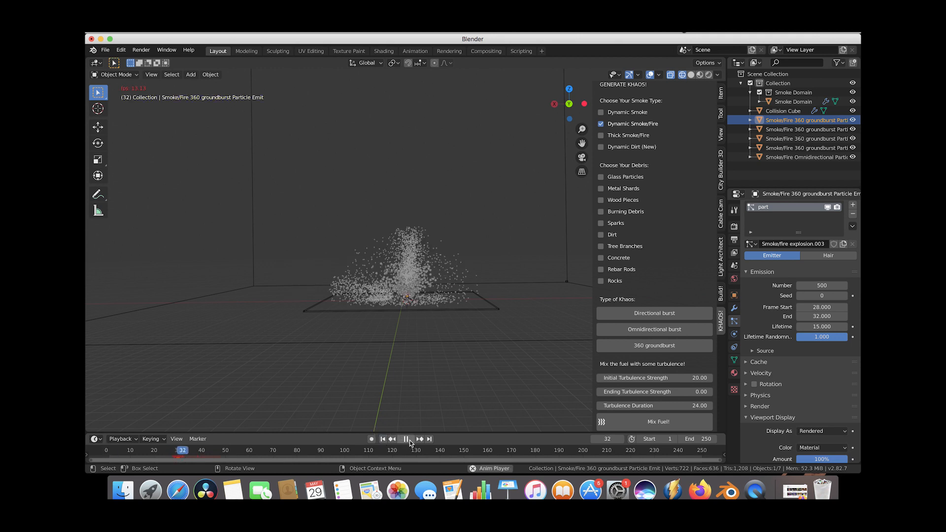
pyautogui.click(409, 440)
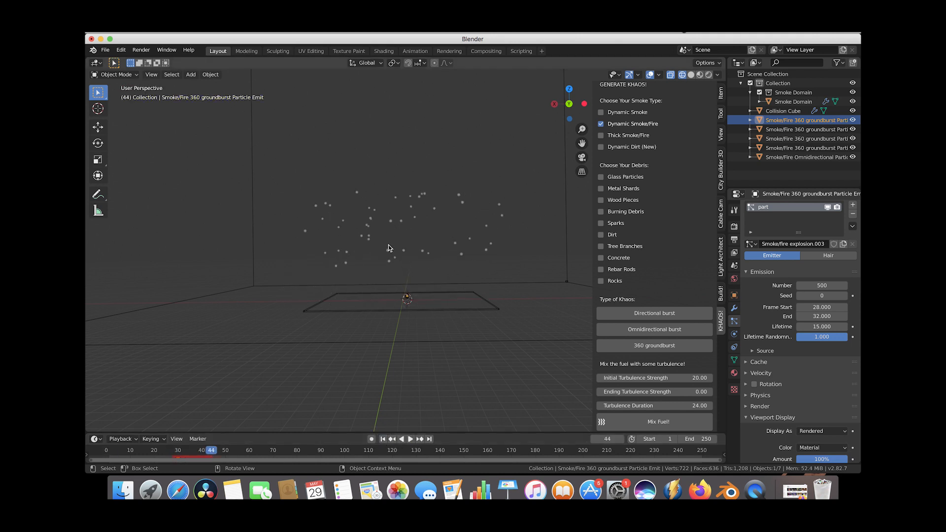
# Step: Duplicate the emitter with its own single-user particle settings, set 2000 particles and rotate it about 62 degrees
pyautogui.hotkey('shift', 'd')
pyautogui.click(440, 267)
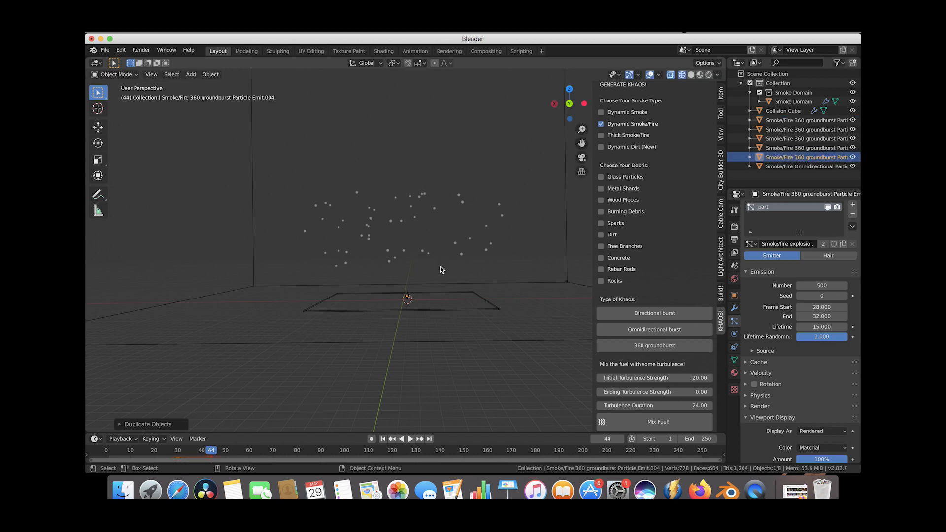
pyautogui.press('r')
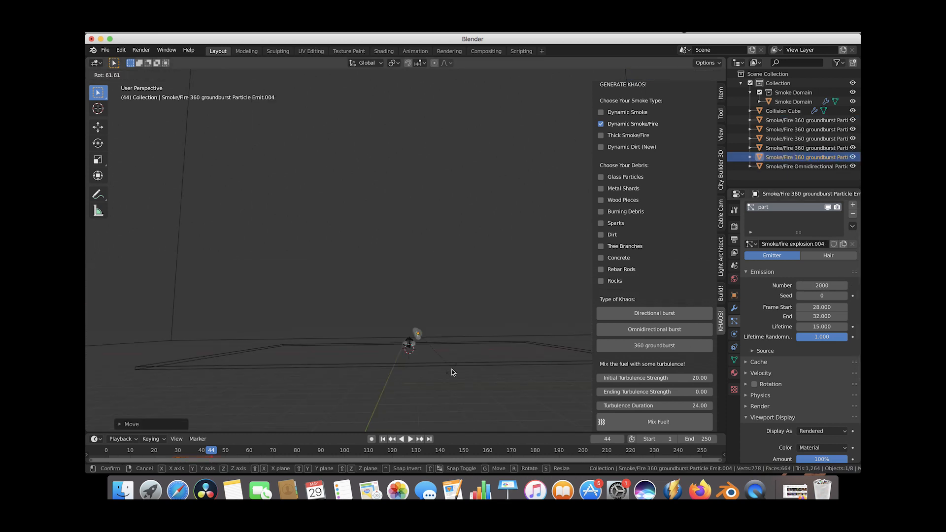
pyautogui.click(452, 374)
# Step: Stretch the duplicated emitter along its local Z axis, then move and rotate it nearly upright over the other emitters
pyautogui.press('s')
pyautogui.press('z')
pyautogui.press('z')
pyautogui.click(654, 255)
pyautogui.press('g')
pyautogui.click(516, 346)
pyautogui.press('r')
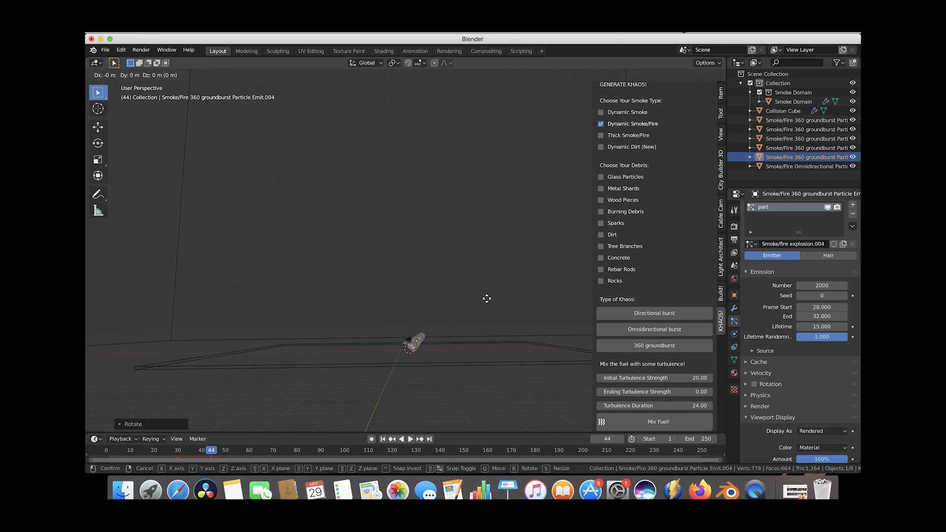
pyautogui.click(468, 296)
pyautogui.scroll(-5, 761, 393)
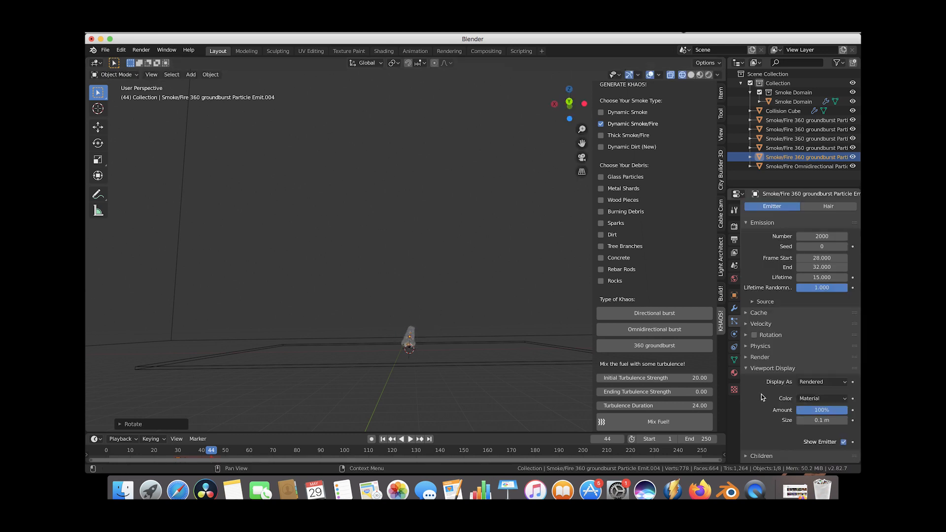
# Step: Display the duplicated emitter's particles as Circle in the viewport
pyautogui.click(808, 351)
pyautogui.click(806, 392)
pyautogui.scroll(-2, 466, 363)
pyautogui.moveTo(466, 363); pyautogui.dragTo(487, 276, button='middle')
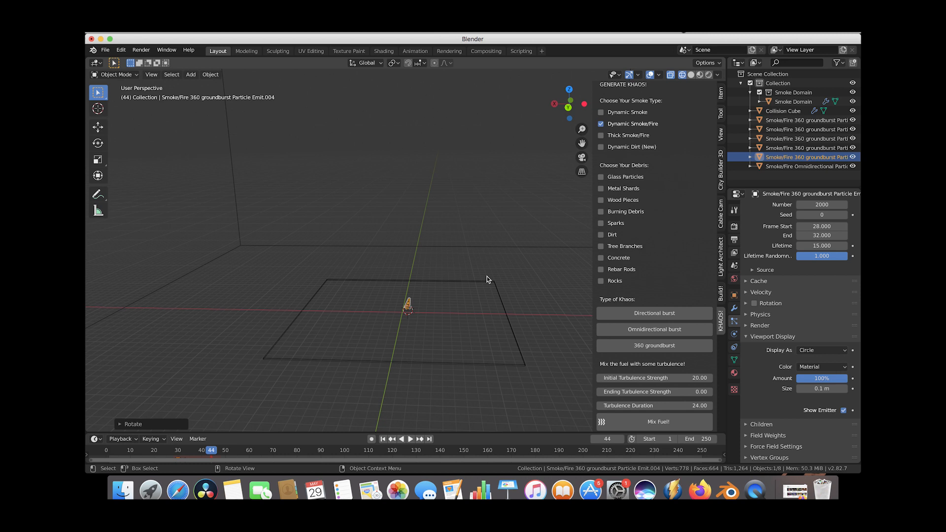
# Step: Scale the duplicated emitter down uniformly to about 0.74
pyautogui.press('s')
pyautogui.click(478, 271)
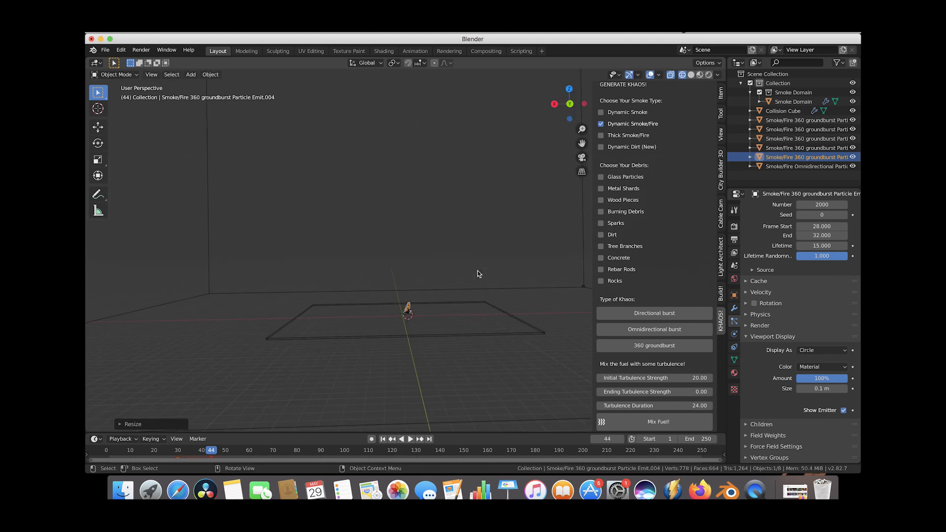
pyautogui.press('s')
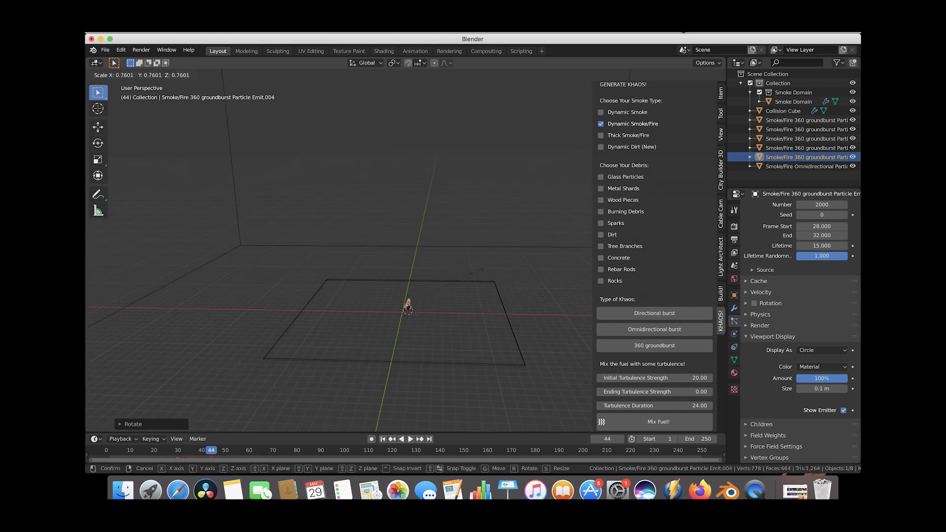
pyautogui.click(485, 273)
pyautogui.press('s')
pyautogui.click(478, 271)
pyautogui.press('s')
pyautogui.moveTo(148, 447); pyautogui.dragTo(192, 454)
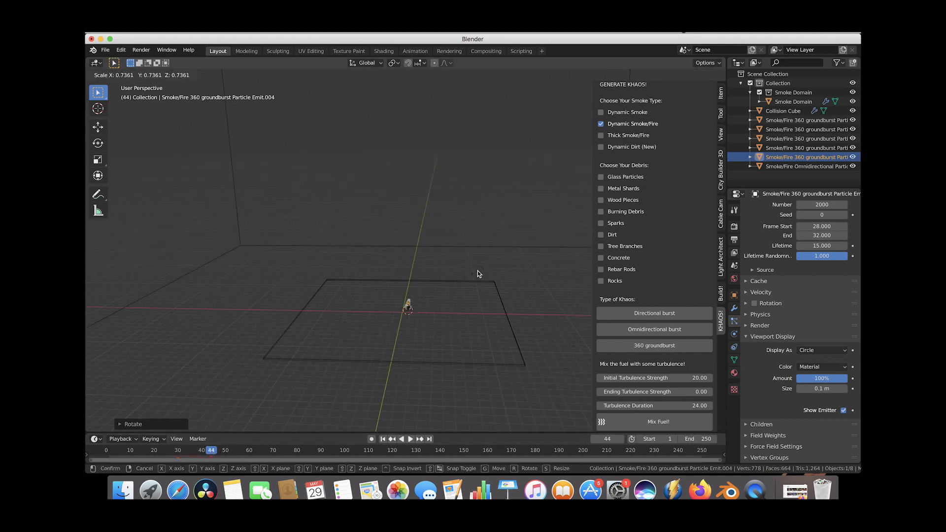
pyautogui.rightClick(478, 270)
pyautogui.moveTo(477, 271); pyautogui.dragTo(487, 276, button='middle')
pyautogui.scroll(3, 467, 361)
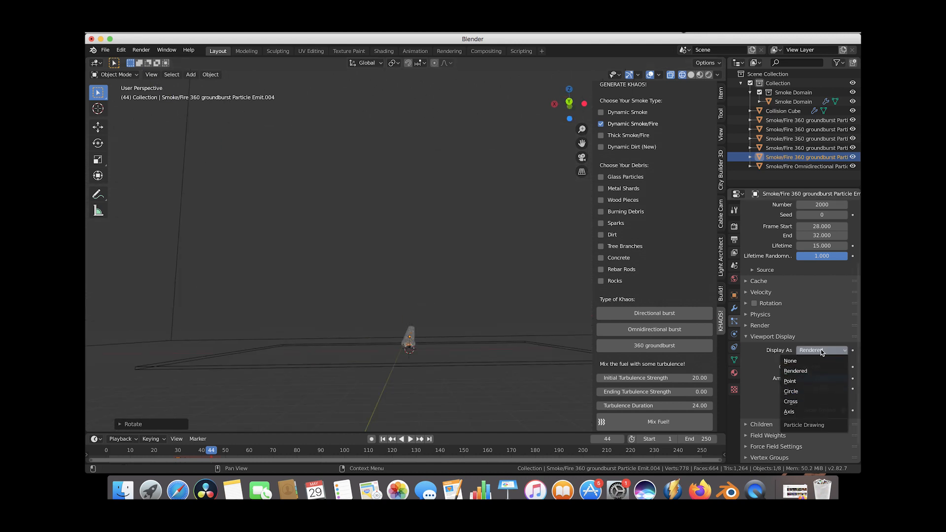
# Step: Display the duplicated groundburst emitter's particles as Cross in the viewport and scrub through the burst
pyautogui.click(791, 392)
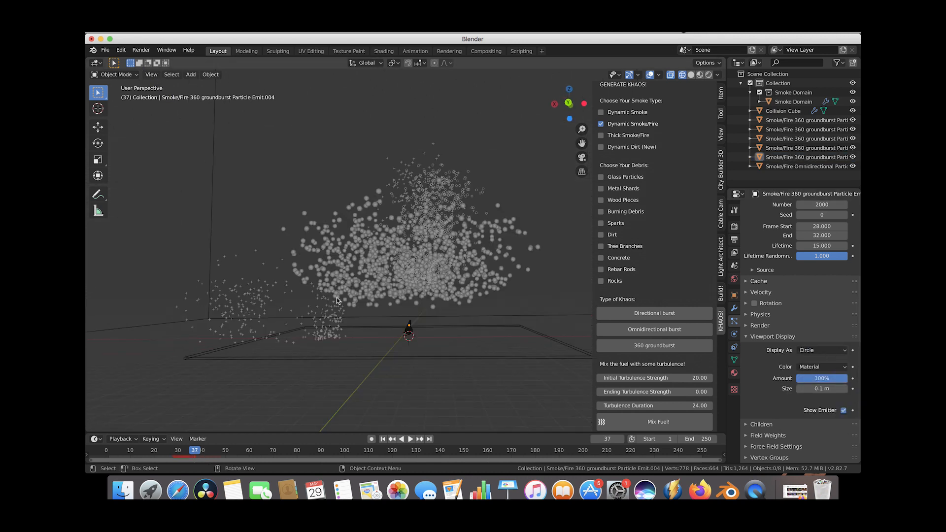
pyautogui.click(813, 351)
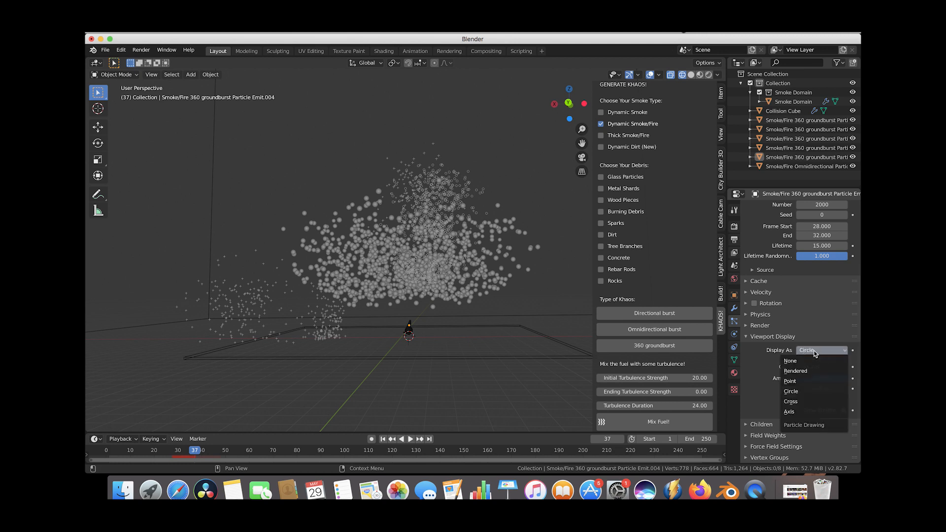
pyautogui.click(791, 402)
pyautogui.moveTo(170, 452); pyautogui.dragTo(199, 453)
pyautogui.moveTo(375, 315); pyautogui.dragTo(315, 322, button='middle')
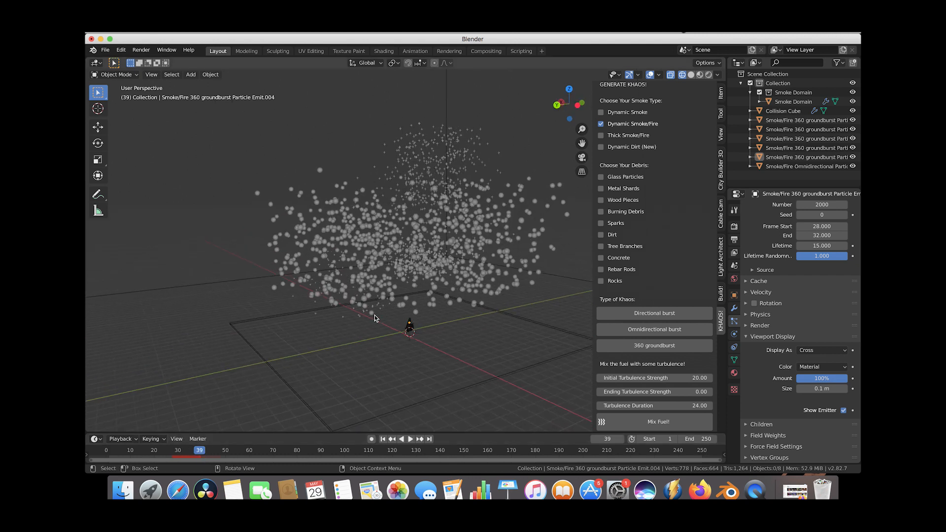
# Step: Set the duplicated emitter's particle lifetime to 16 and scrub the timeline to frame 43 to check the burst
pyautogui.scroll(1, 818, 276)
pyautogui.click(820, 267)
pyautogui.write('16')
pyautogui.press('Return')
pyautogui.moveTo(473, 340); pyautogui.dragTo(407, 341, button='middle')
pyautogui.moveTo(108, 451); pyautogui.dragTo(210, 448)
pyautogui.moveTo(337, 190); pyautogui.dragTo(356, 190, button='middle')
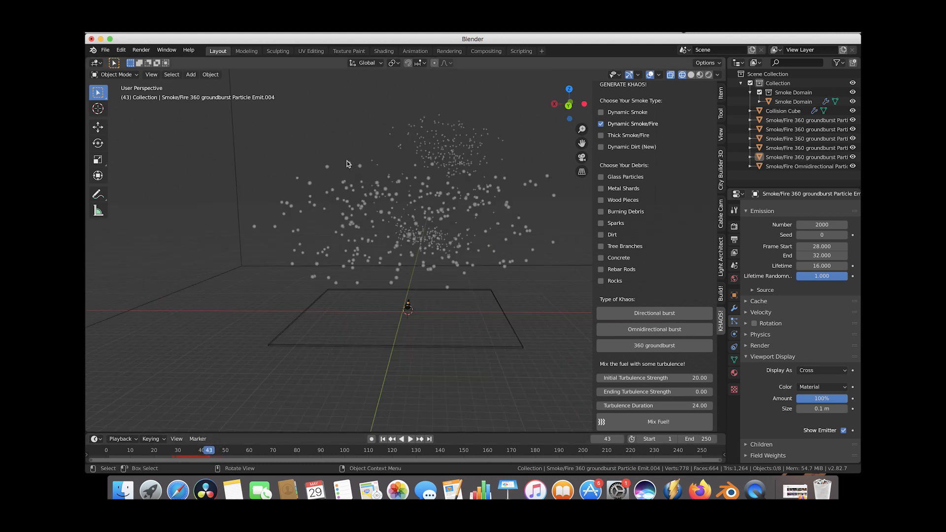
# Step: Select the original Smoke/Fire 360 groundburst emitter, display its particles as Cross and play back the burst
pyautogui.click(354, 160)
pyautogui.moveTo(457, 271); pyautogui.dragTo(467, 257, button='middle')
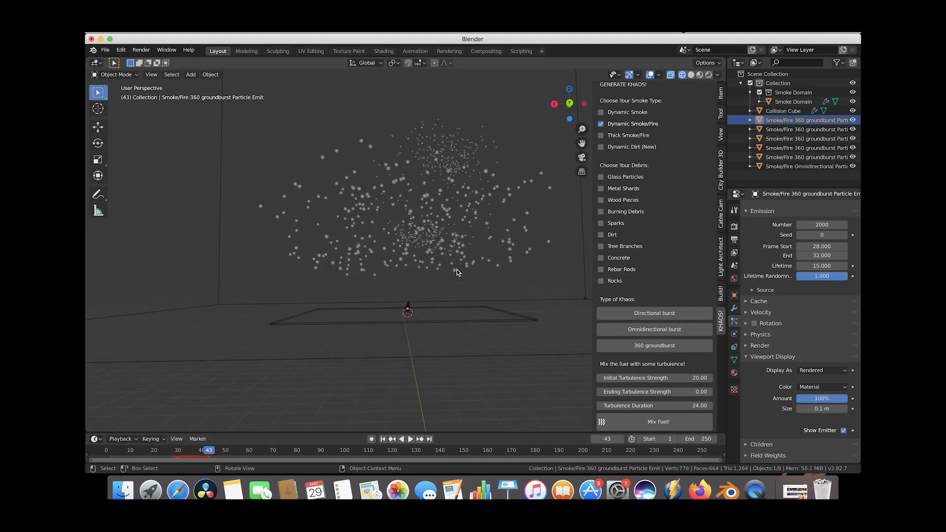
pyautogui.click(810, 370)
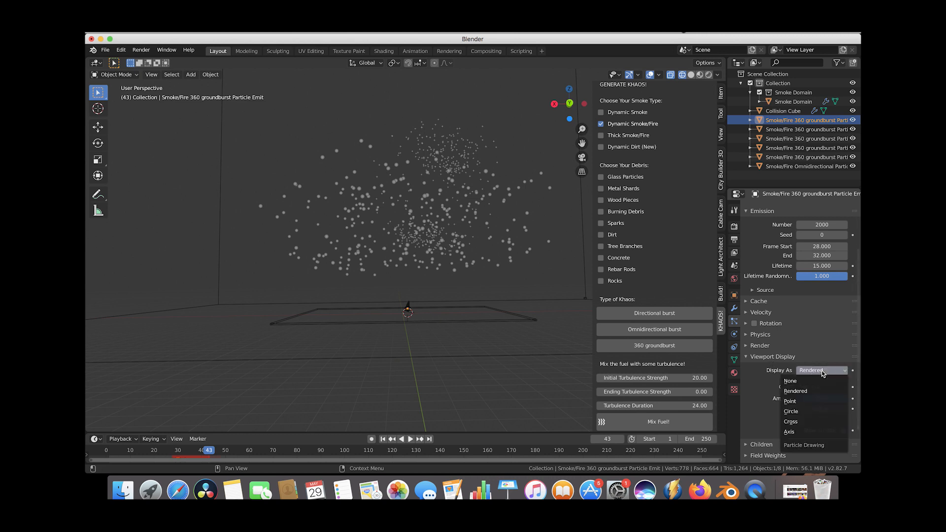
pyautogui.click(794, 424)
pyautogui.click(410, 439)
pyautogui.click(409, 440)
pyautogui.moveTo(428, 351); pyautogui.dragTo(471, 309, button='middle')
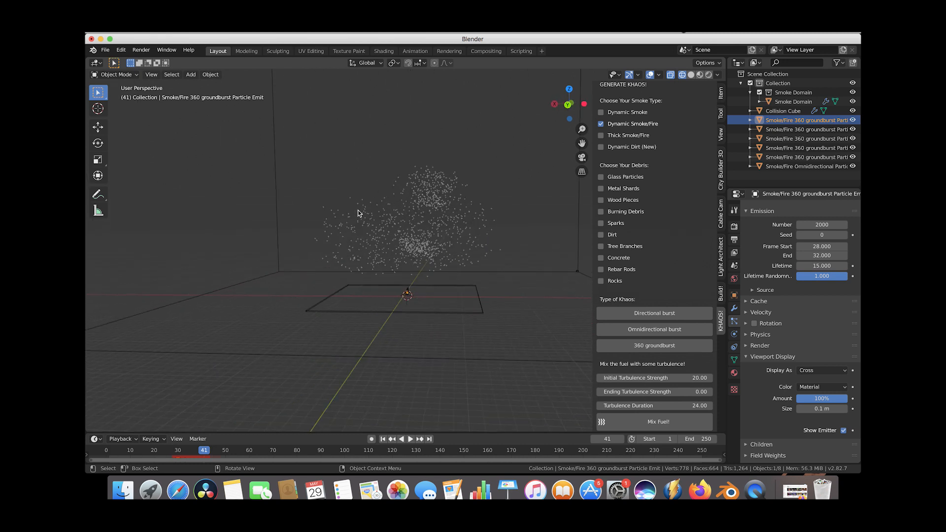
pyautogui.moveTo(390, 259); pyautogui.dragTo(390, 261, button='middle')
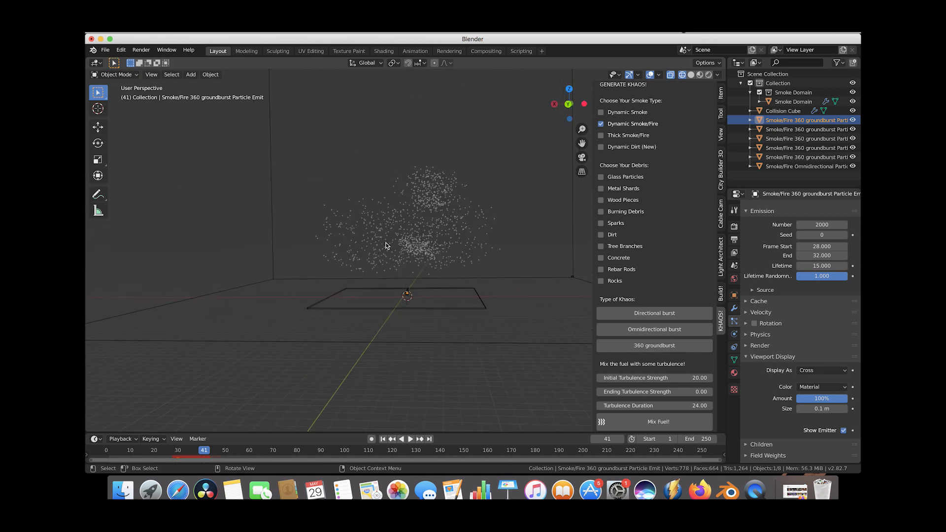
pyautogui.moveTo(470, 266); pyautogui.dragTo(442, 300, button='middle')
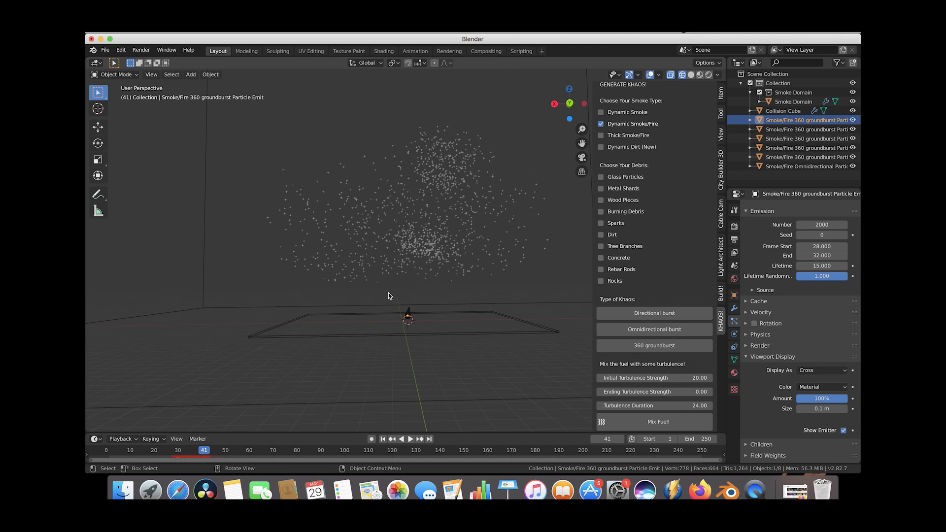
# Step: Adjust the original groundburst emitter's height and scale along the global Z axis, then scrub the burst around frame 35
pyautogui.press('g')
pyautogui.press('z')
pyautogui.click(430, 294)
pyautogui.press('s')
pyautogui.press('z')
pyautogui.click(434, 292)
pyautogui.press('g')
pyautogui.press('z')
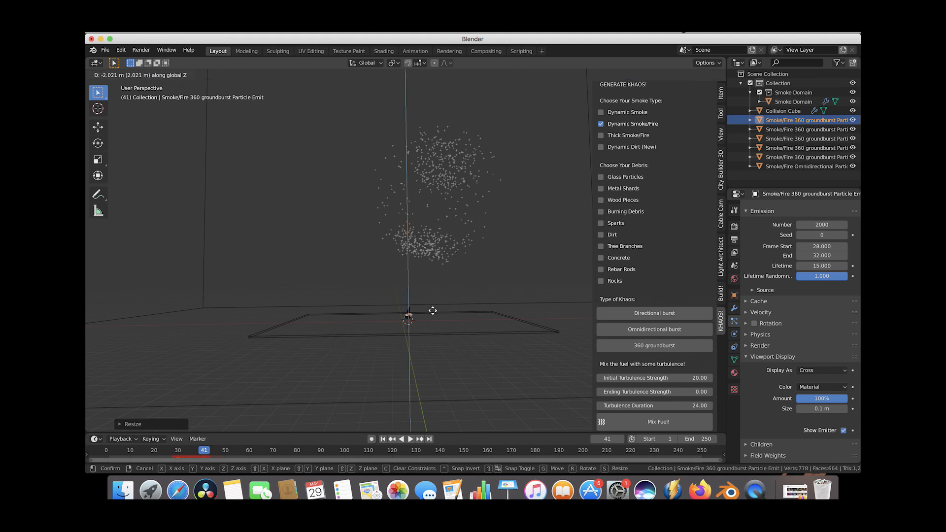
pyautogui.click(432, 313)
pyautogui.moveTo(171, 446)
pyautogui.mouseDown()
pyautogui.moveTo(200, 453)
pyautogui.moveTo(188, 452)
pyautogui.mouseUp()
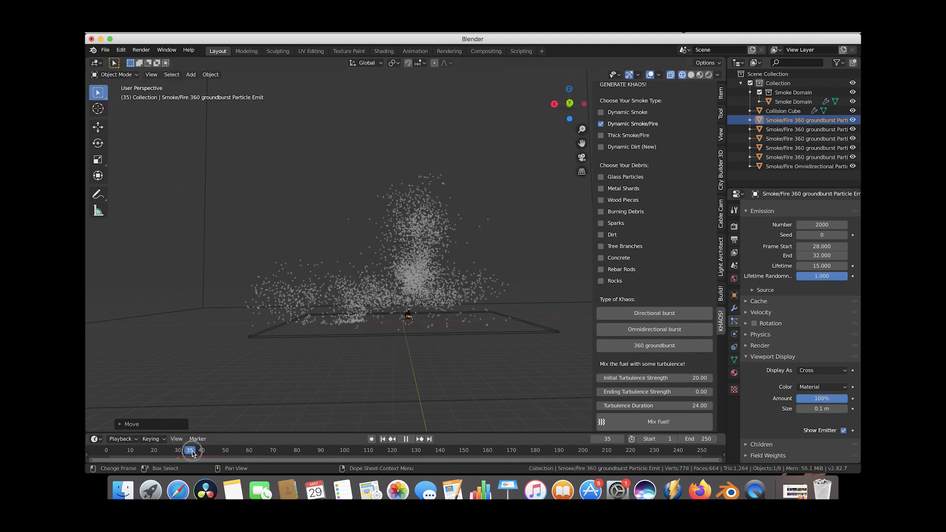
pyautogui.press('s')
pyautogui.press('z')
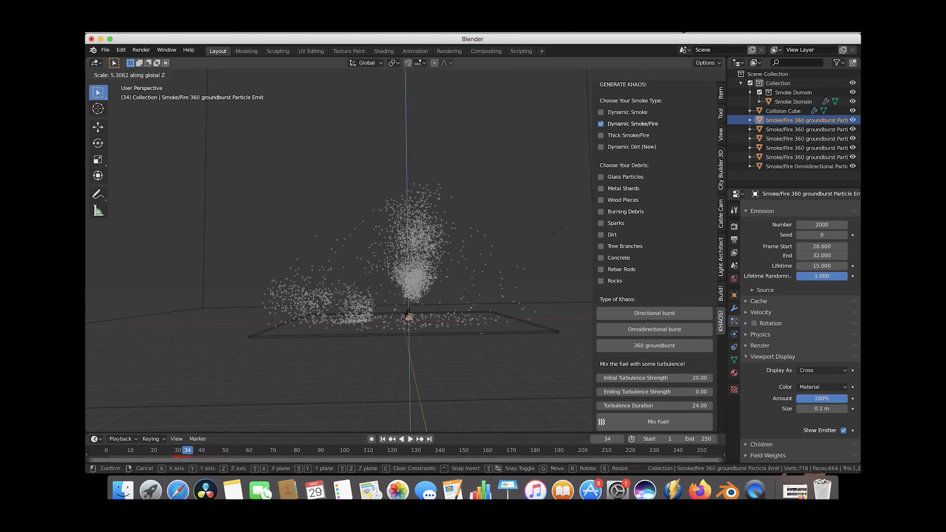
pyautogui.press('Escape')
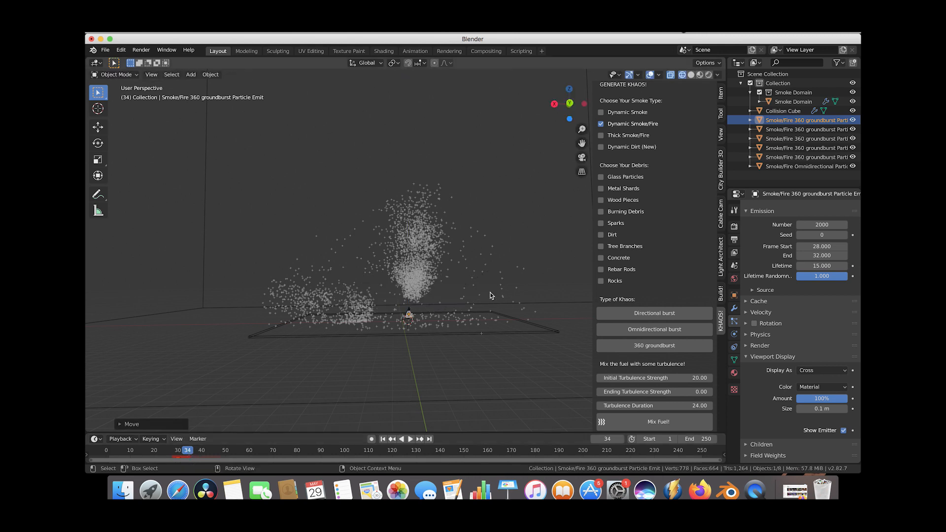
# Step: Replay the animation from the first frame and scrub through the burst to check the particle shape
pyautogui.hotkey('shift', 'Left')
pyautogui.press('space')
pyautogui.moveTo(196, 445); pyautogui.dragTo(212, 444)
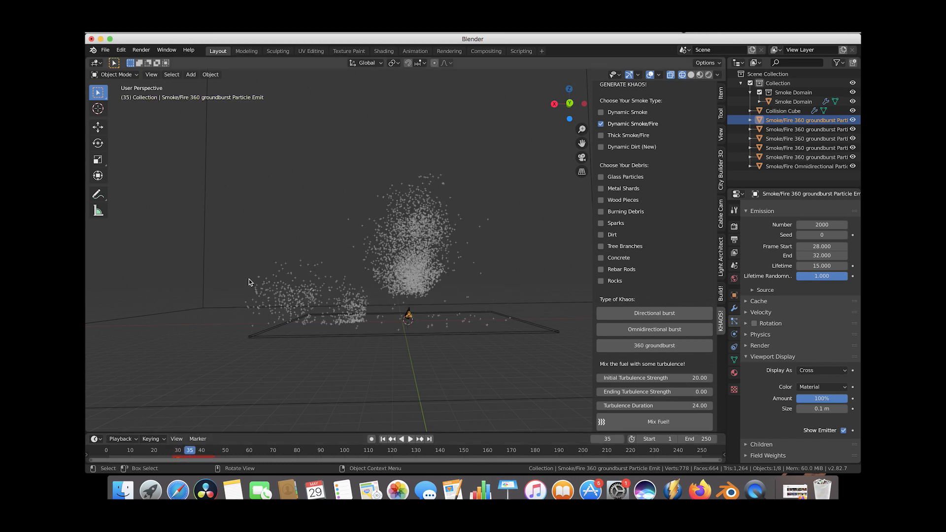
# Step: Select the groundburst emitter producing the low sideways particles, then rotate and reposition it near the ground
pyautogui.click(260, 287)
pyautogui.press('r')
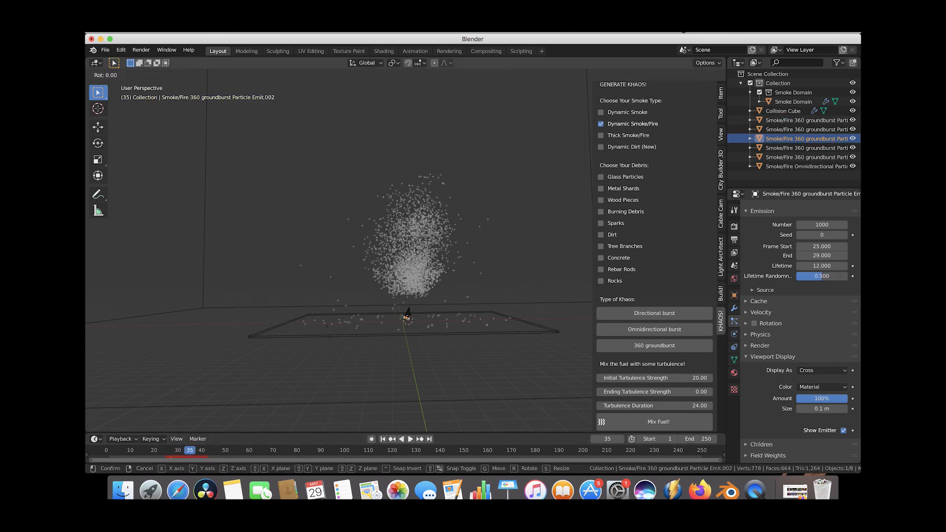
pyautogui.click(331, 301)
pyautogui.press('g')
pyautogui.click(340, 313)
pyautogui.press('r')
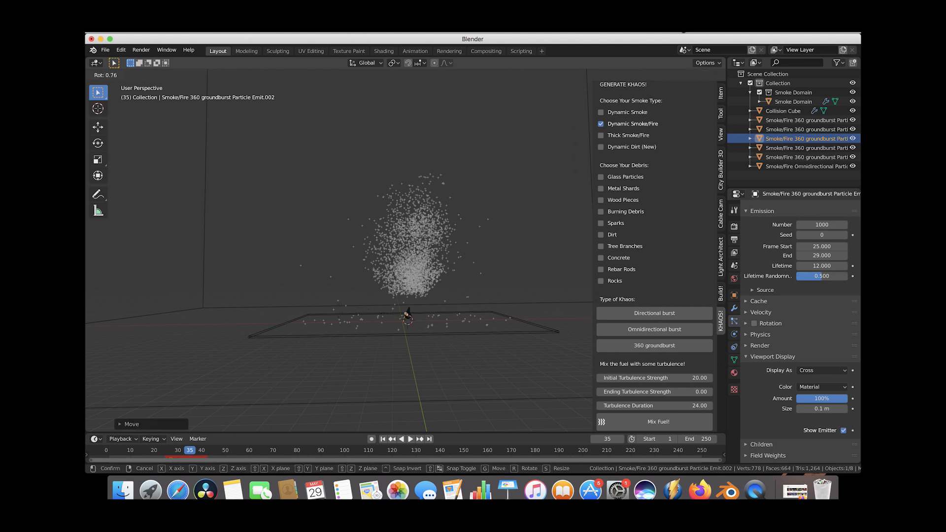
pyautogui.click(339, 301)
# Step: Scrub the burst between about frames 33 and 37 and examine the combined particle shape from several sides
pyautogui.moveTo(179, 448); pyautogui.dragTo(195, 451)
pyautogui.hscroll(10, 392, 290)
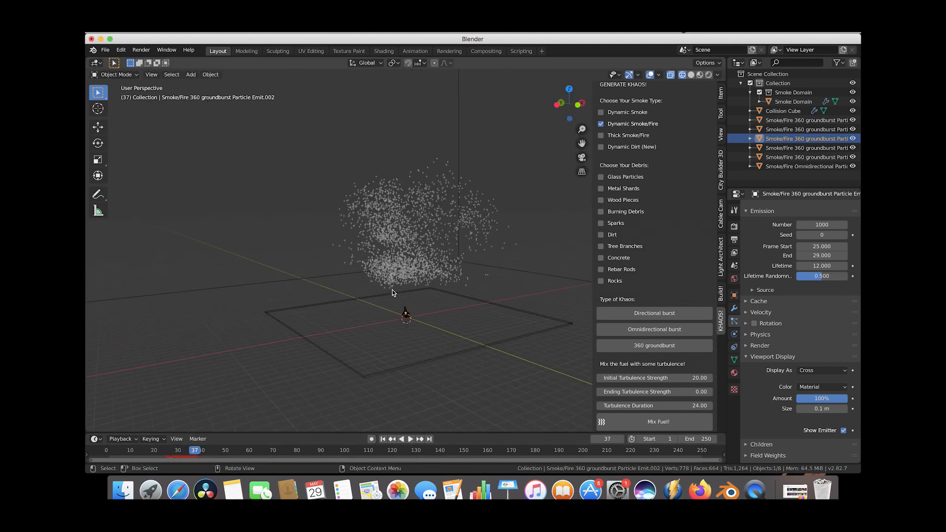
pyautogui.moveTo(159, 449); pyautogui.dragTo(185, 456)
pyautogui.hscroll(10, 365, 288)
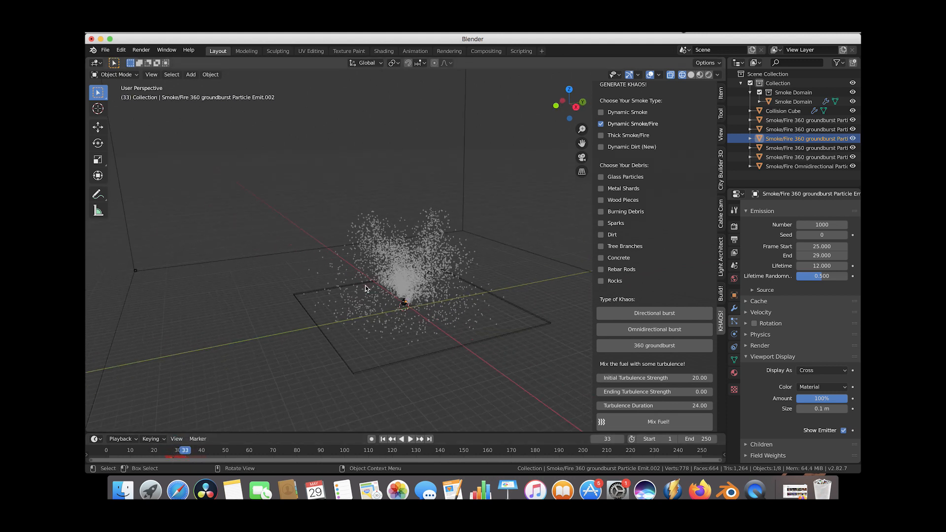
pyautogui.hscroll(5, 366, 289)
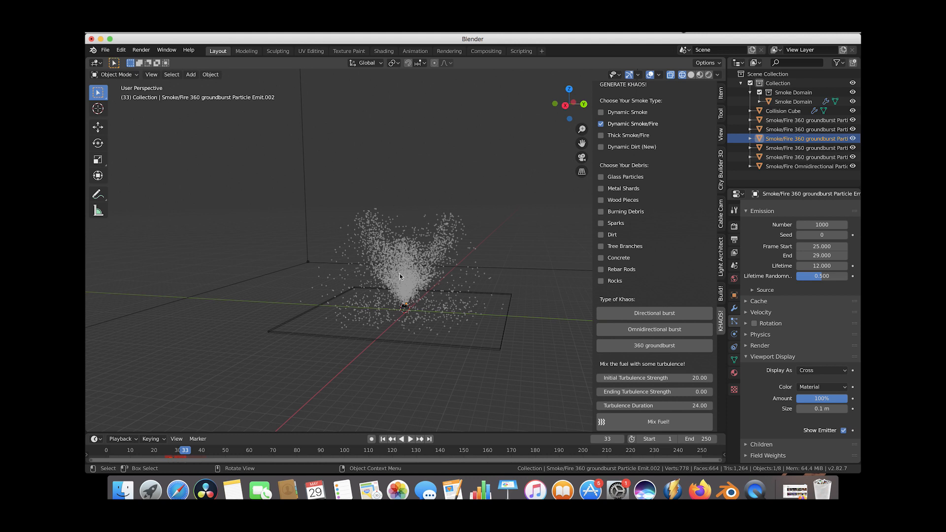
pyautogui.hscroll(10, 453, 295)
pyautogui.hscroll(-5, 468, 328)
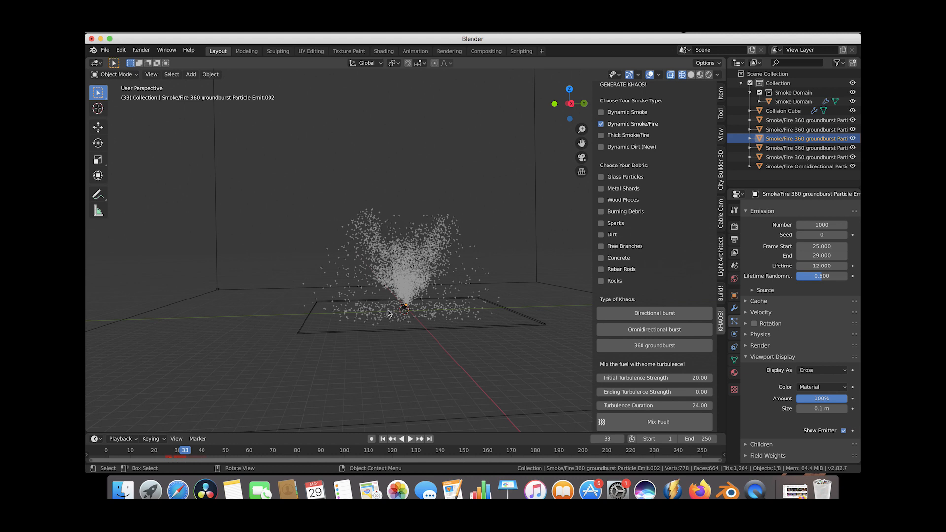
# Step: Generate a 360 groundburst emitter at frame 24 using the Dynamic Smoke type
pyautogui.click(602, 124)
pyautogui.click(160, 453)
pyautogui.press('space')
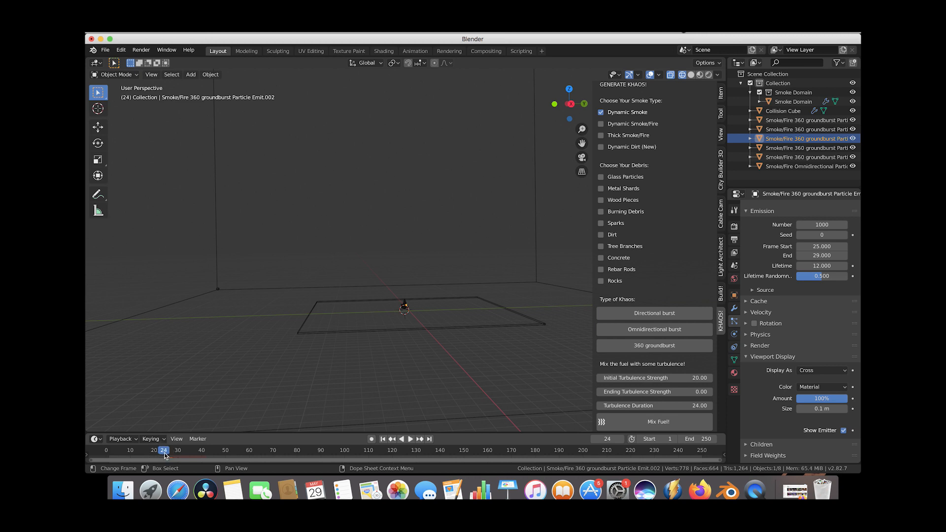
pyautogui.click(659, 346)
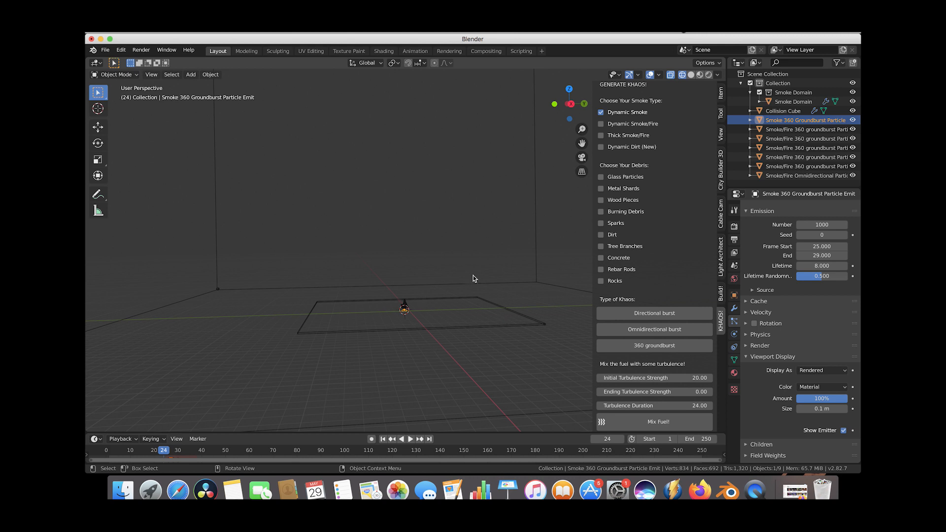
# Step: Move the new smoke emitter above the fire emitters and flatten it along the Z axis
pyautogui.press('g')
pyautogui.click(454, 245)
pyautogui.scroll(3, 455, 245)
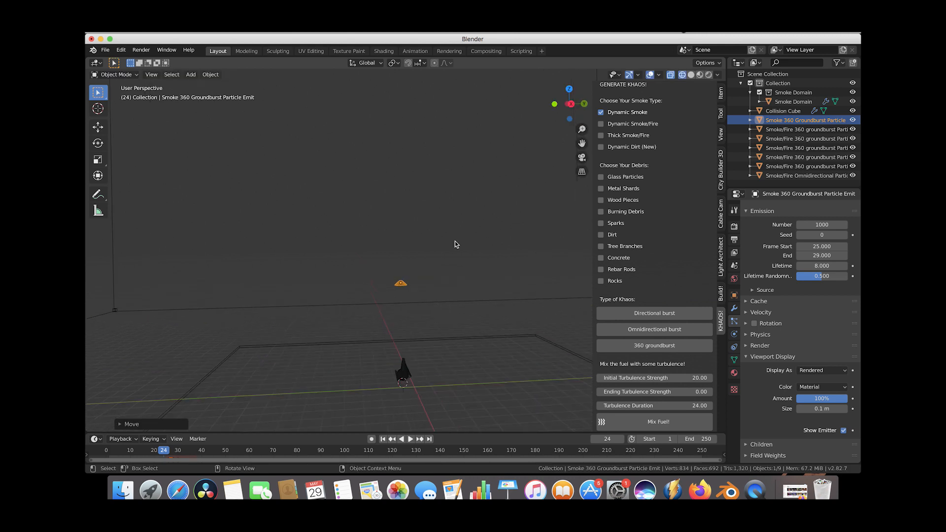
pyautogui.scroll(2, 438, 284)
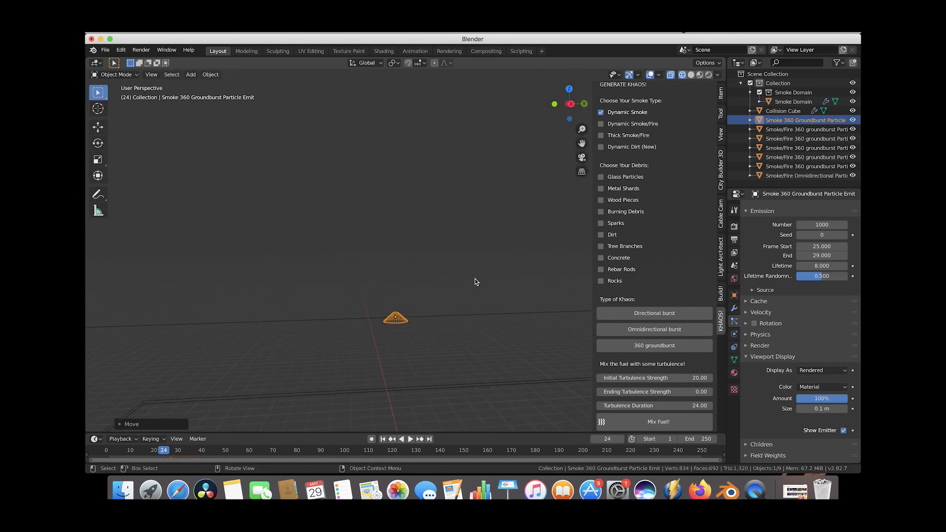
pyautogui.press('s')
pyautogui.press('z')
pyautogui.click(408, 317)
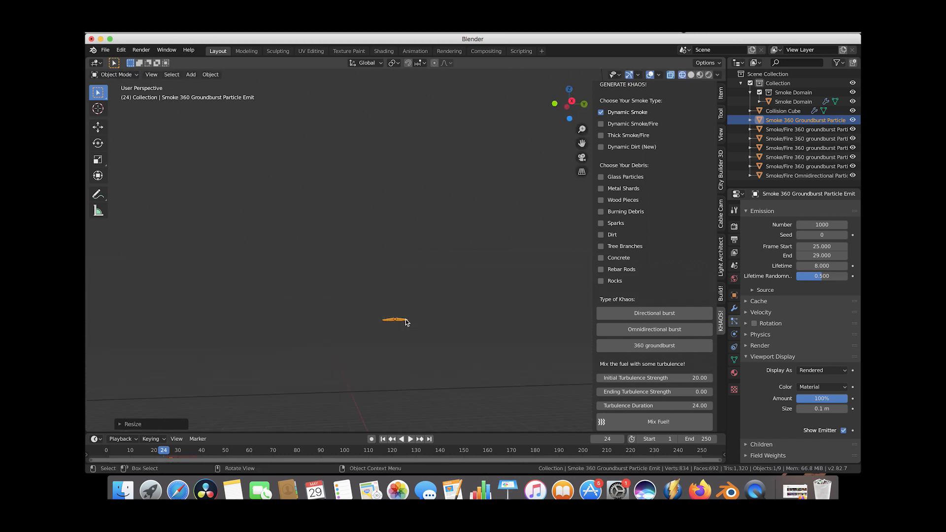
# Step: Play back the smoke ring, then move the smoke emitter down to the base of the fire emitters
pyautogui.scroll(-3, 401, 323)
pyautogui.press('space')
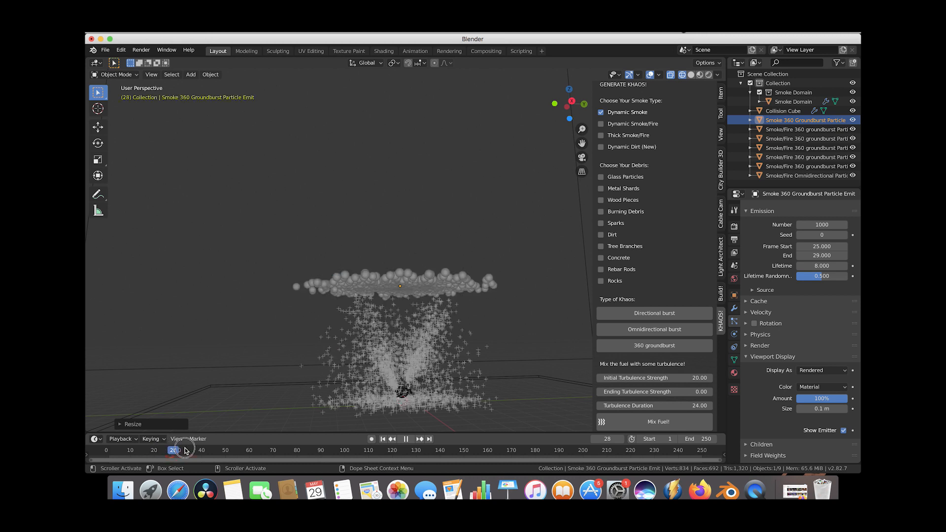
pyautogui.press('space')
pyautogui.scroll(-3, 378, 269)
pyautogui.moveTo(378, 270); pyautogui.dragTo(337, 267, button='middle')
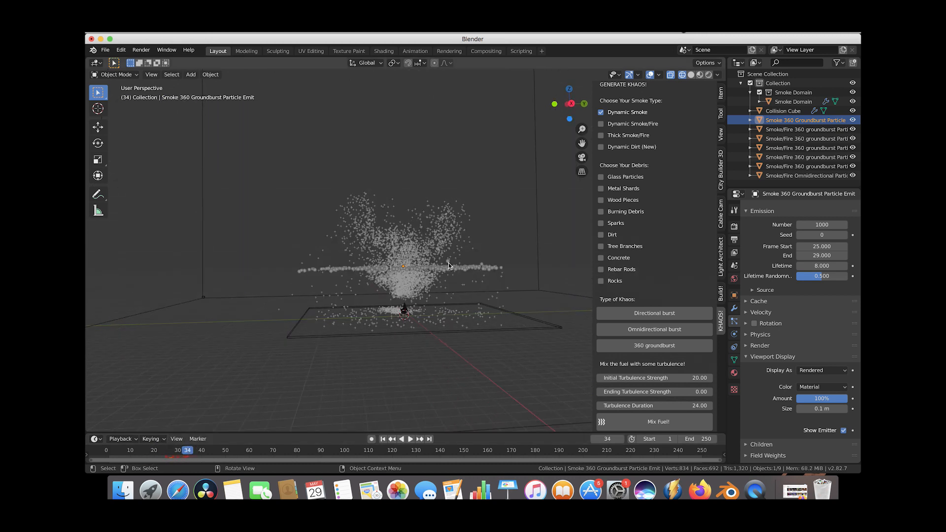
pyautogui.press('g')
pyautogui.click(403, 301)
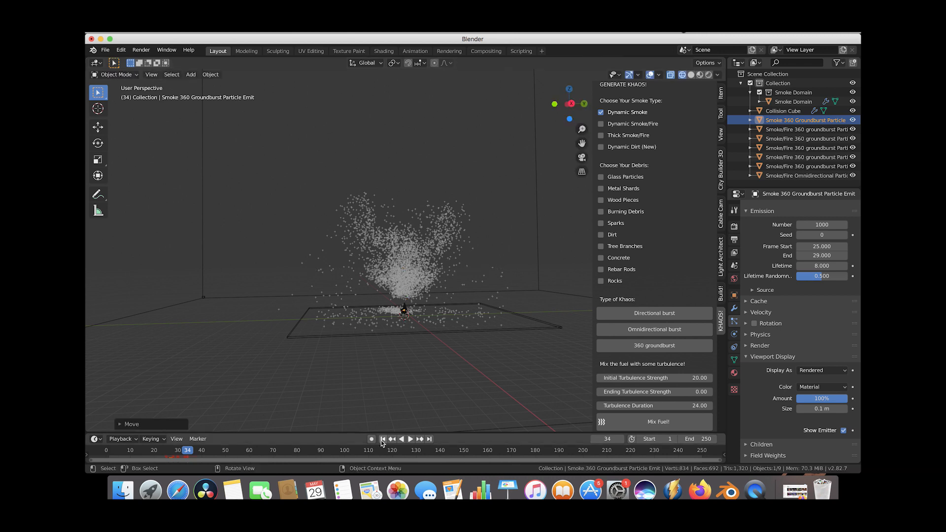
# Step: Return to frame 1 and reposition the smoke emitter at the base of the fire emitters in solid shading
pyautogui.click(383, 439)
pyautogui.scroll(5, 435, 281)
pyautogui.scroll(-2, 436, 278)
pyautogui.scroll(-3, 436, 279)
pyautogui.hscroll(-3, 437, 288)
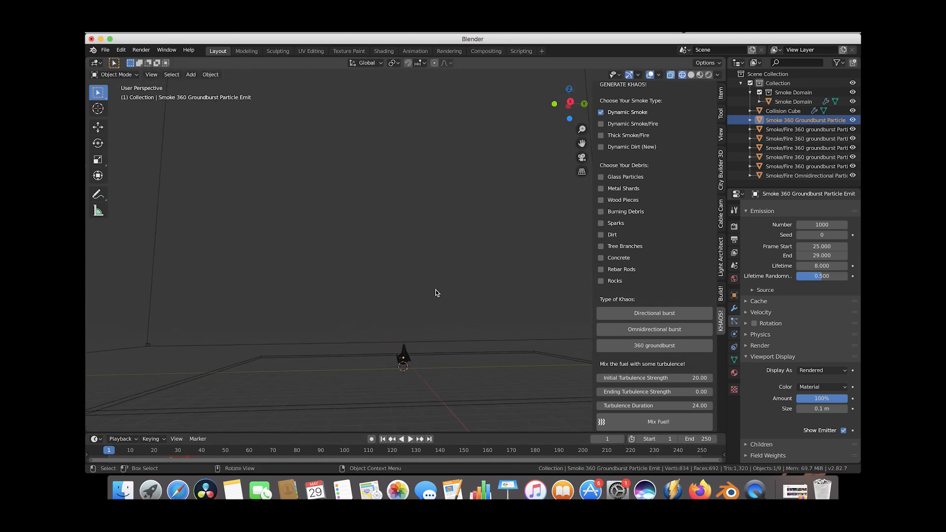
pyautogui.hscroll(4, 391, 345)
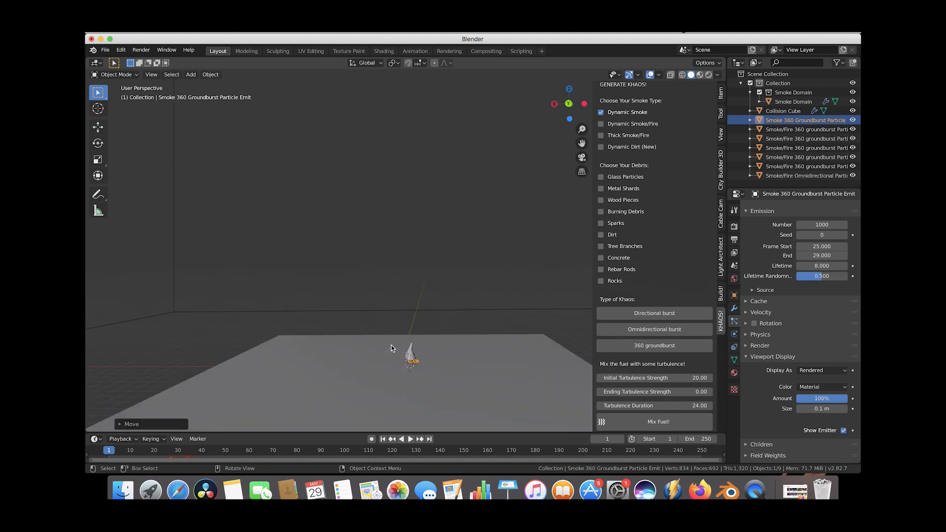
pyautogui.scroll(5, 391, 345)
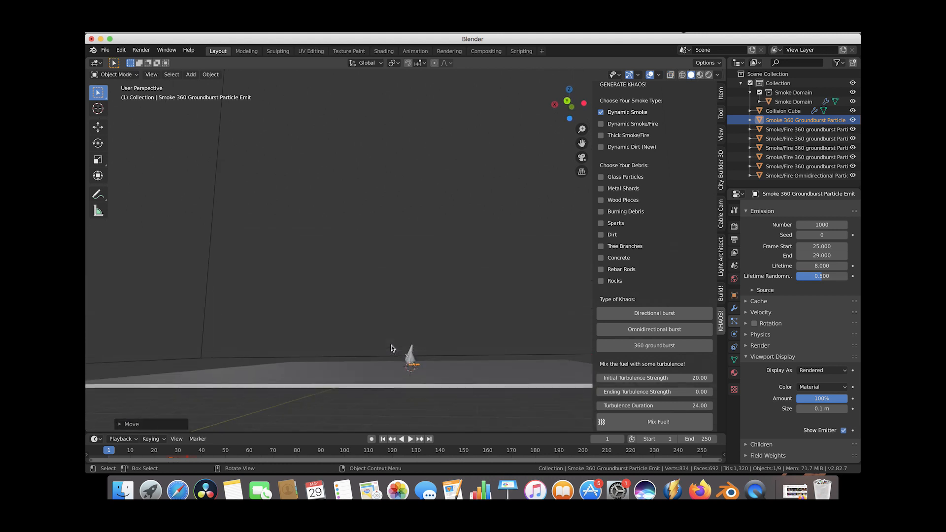
# Step: Set the smoke emitter's particle number to 2000 and display its particles as Cross
pyautogui.click(824, 225)
pyautogui.write('2000')
pyautogui.press('Return')
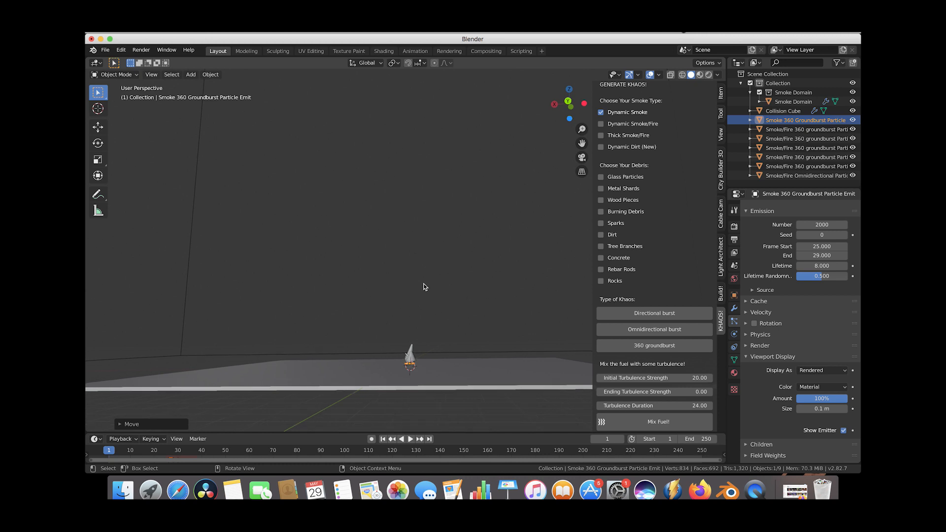
pyautogui.scroll(-3, 420, 292)
pyautogui.moveTo(531, 192); pyautogui.dragTo(539, 213, button='middle')
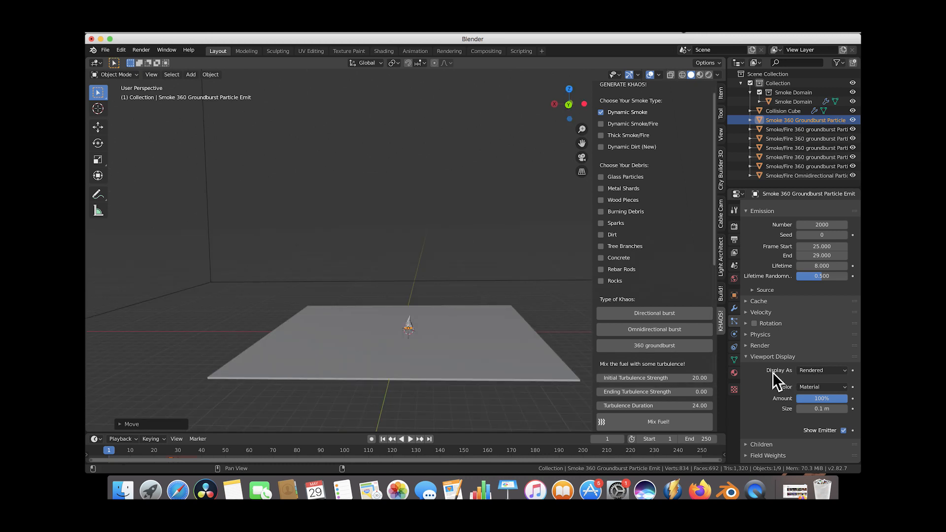
pyautogui.click(820, 371)
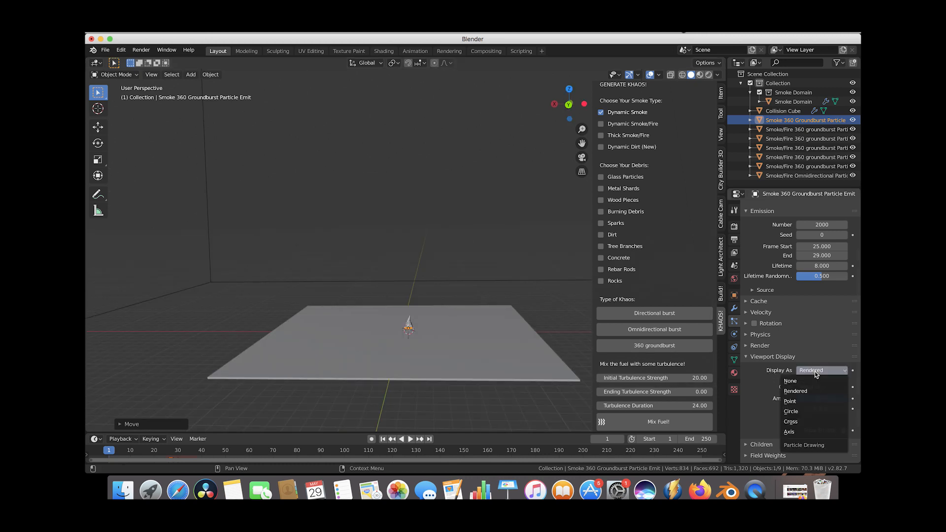
pyautogui.click(793, 422)
# Step: Set the smoke groundburst emitter's particle lifetime to 14 and play back the burst to frame 36
pyautogui.click(820, 265)
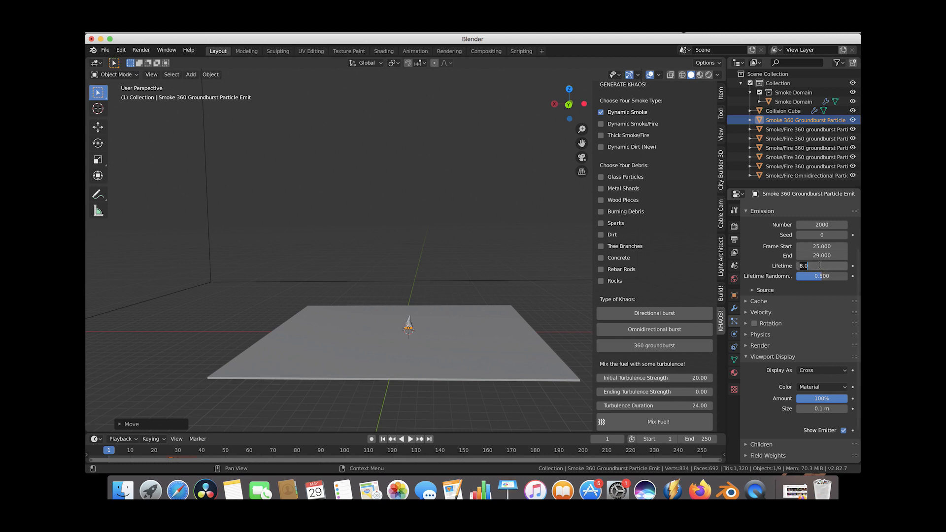
pyautogui.write('14')
pyautogui.press('Return')
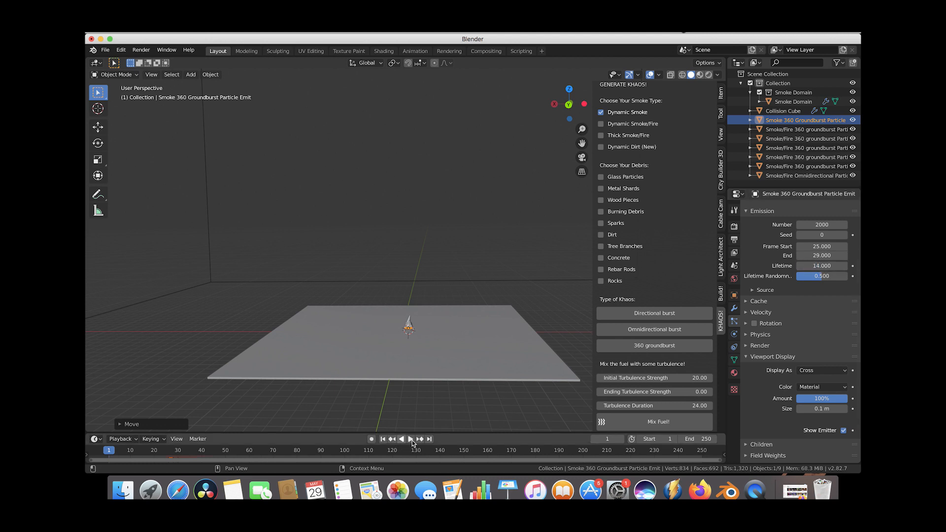
pyautogui.click(411, 439)
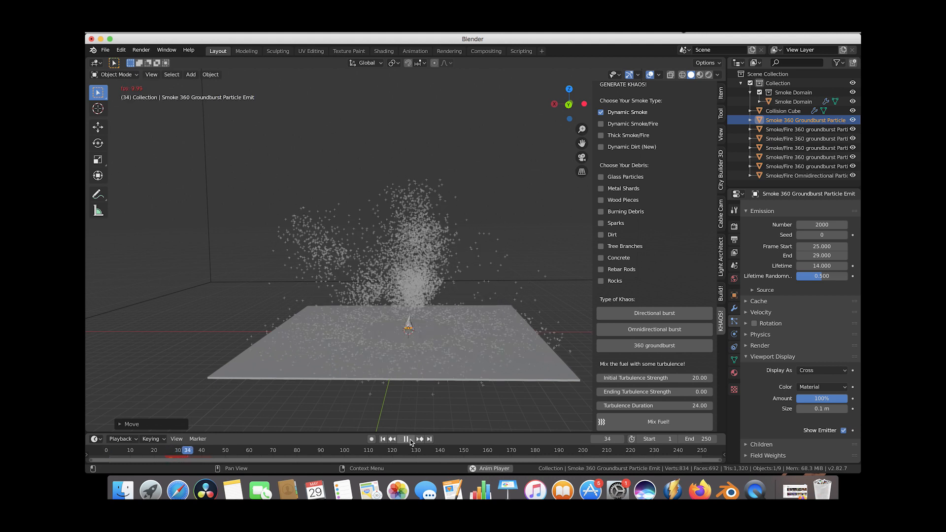
pyautogui.click(410, 439)
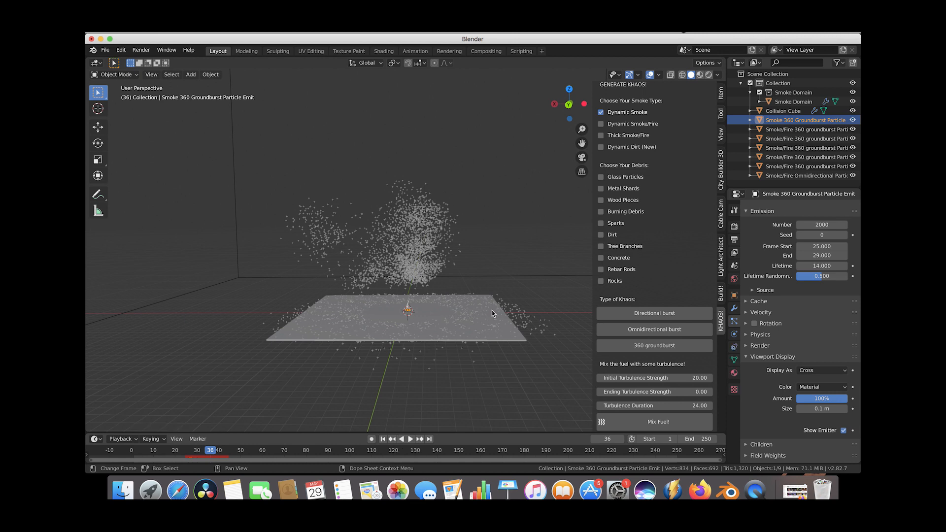
pyautogui.moveTo(526, 306); pyautogui.dragTo(502, 321, button='middle')
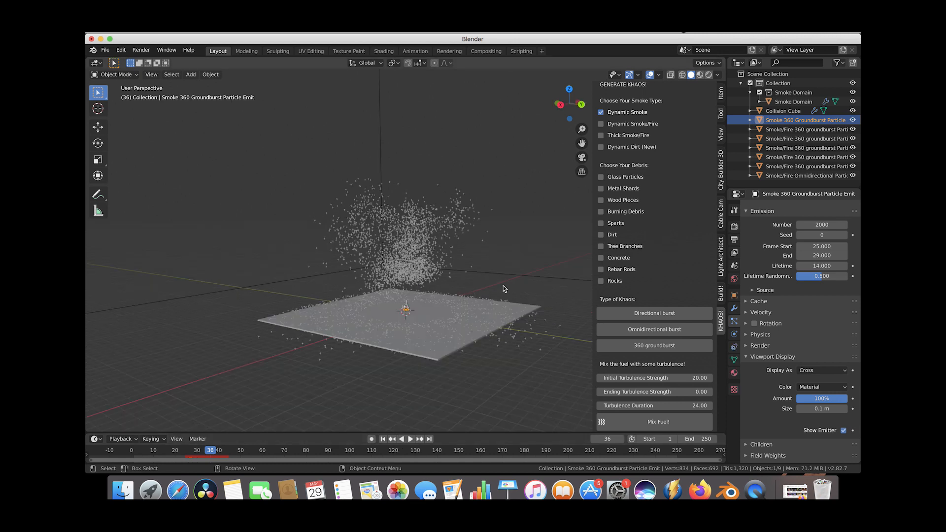
# Step: Set the smoke groundburst emitter's particle number to 3000
pyautogui.click(819, 225)
pyautogui.write('3000')
pyautogui.press('Return')
# Step: Stretch the ground slab (Collision Cube) along the X and Y axes to cover most of the smoke domain's floor
pyautogui.scroll(-5, 333, 259)
pyautogui.click(463, 279)
pyautogui.moveTo(462, 278); pyautogui.dragTo(410, 293, button='middle')
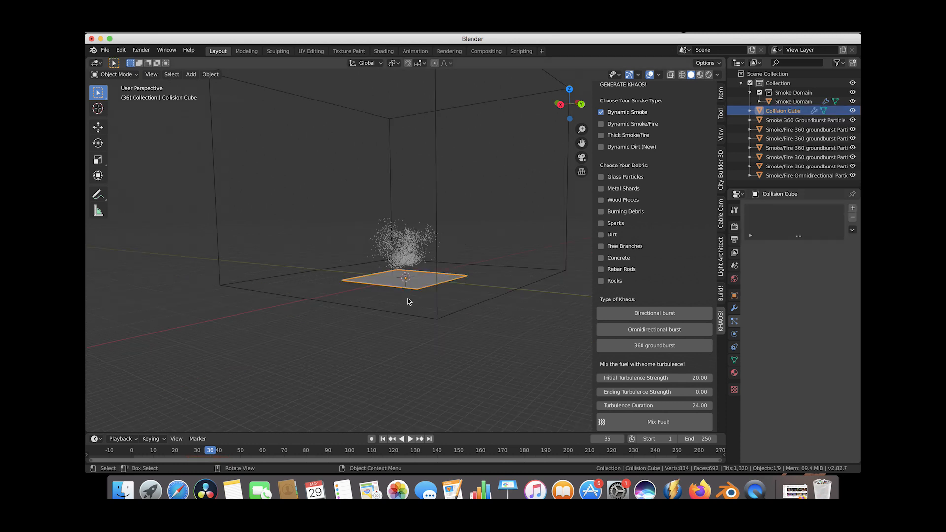
pyautogui.press('s')
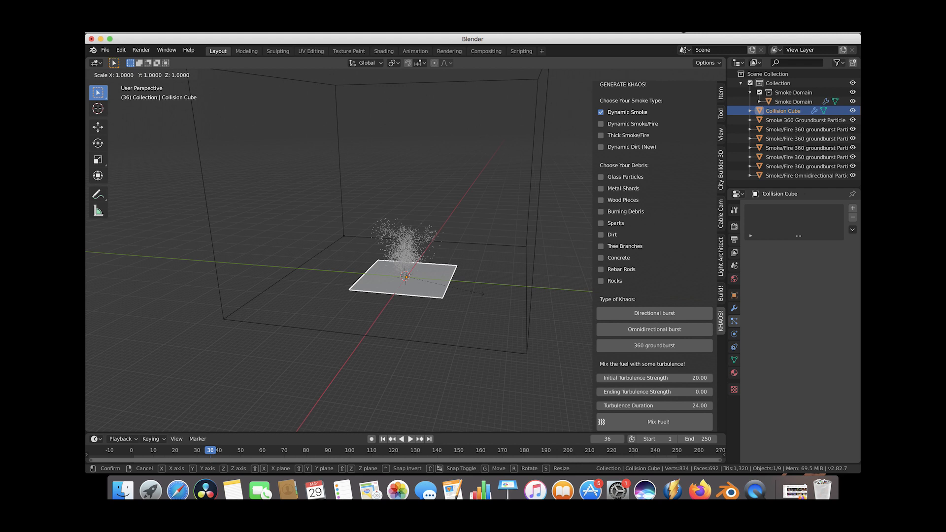
pyautogui.press('y')
pyautogui.click(560, 299)
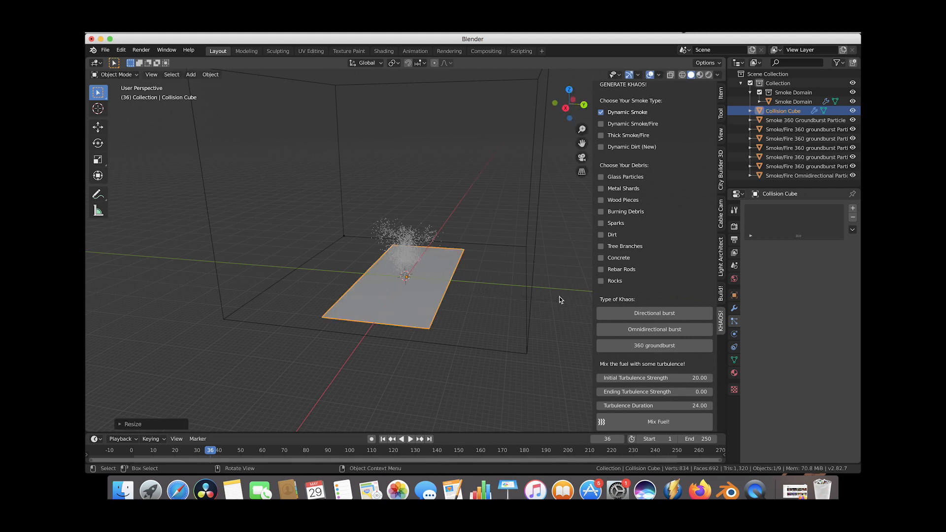
pyautogui.press('s')
pyautogui.press('y')
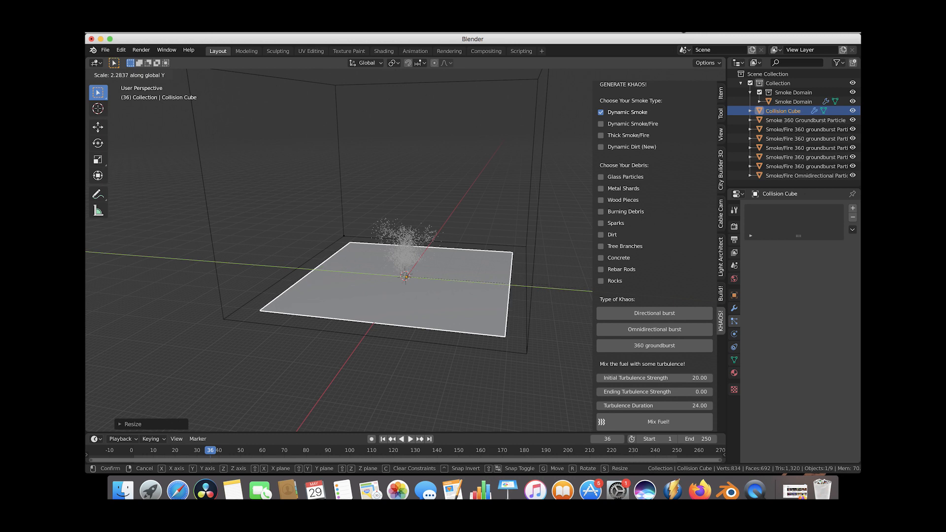
pyautogui.press('Return')
# Step: Play back the explosion particles over the enlarged slab to frame 38 with the smoke domain selected
pyautogui.click(180, 451)
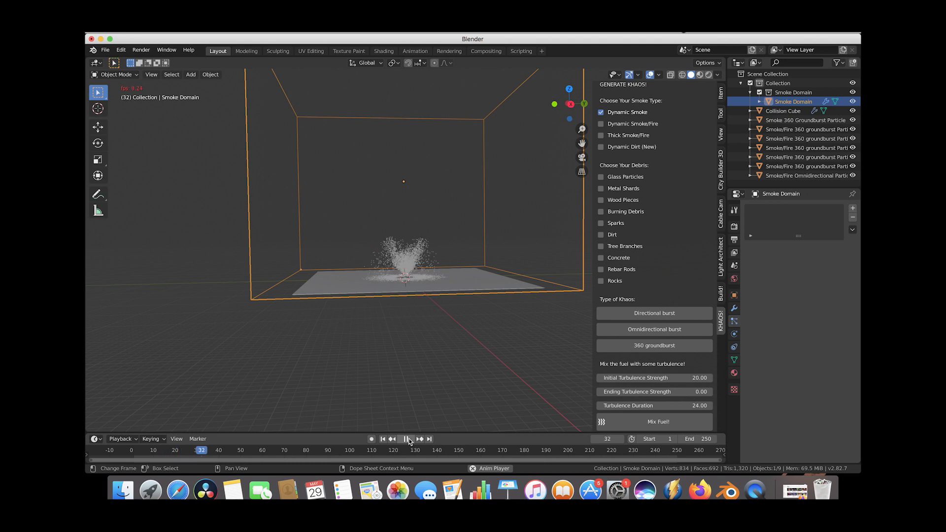
pyautogui.click(408, 441)
pyautogui.scroll(5, 495, 314)
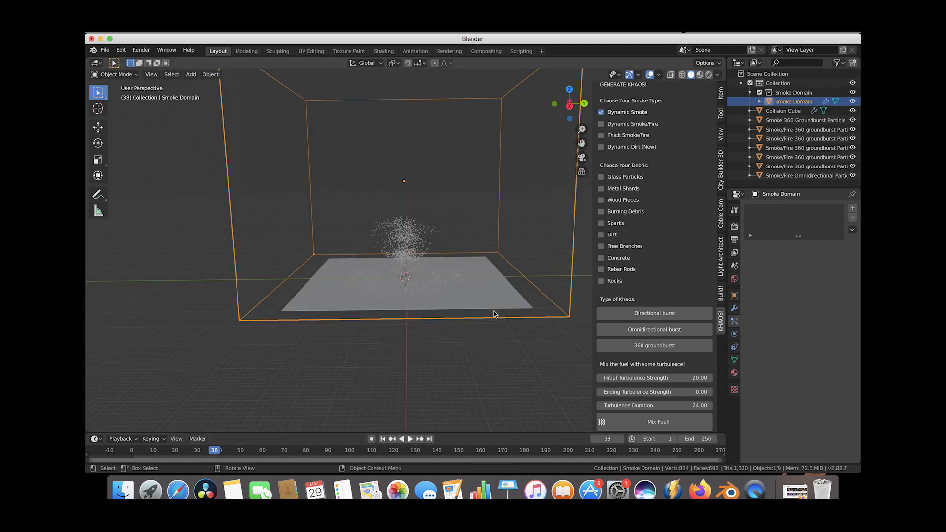
# Step: Scale the smoke domain down slightly along Z and lower it so its base sits beneath the ground slab
pyautogui.hscroll(5, 495, 313)
pyautogui.scroll(-5, 493, 312)
pyautogui.hscroll(-5, 494, 311)
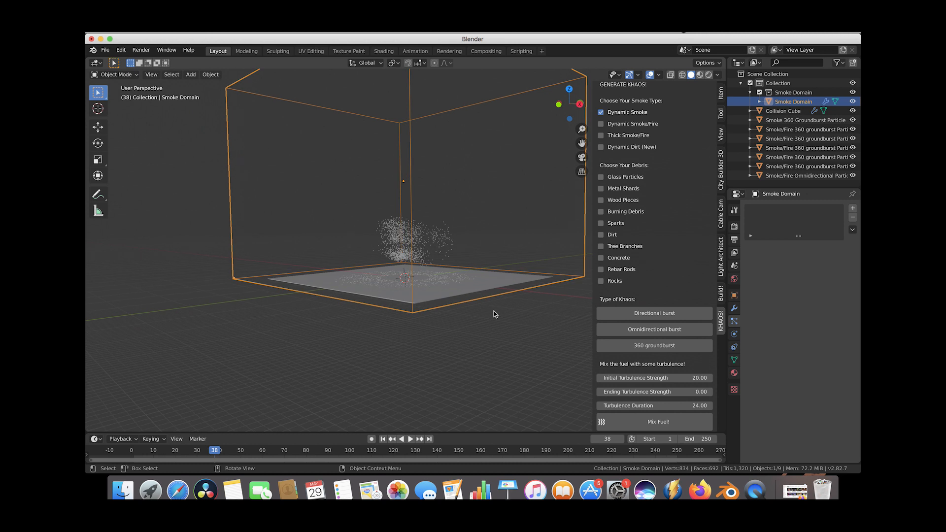
pyautogui.hscroll(5, 494, 312)
pyautogui.press('s')
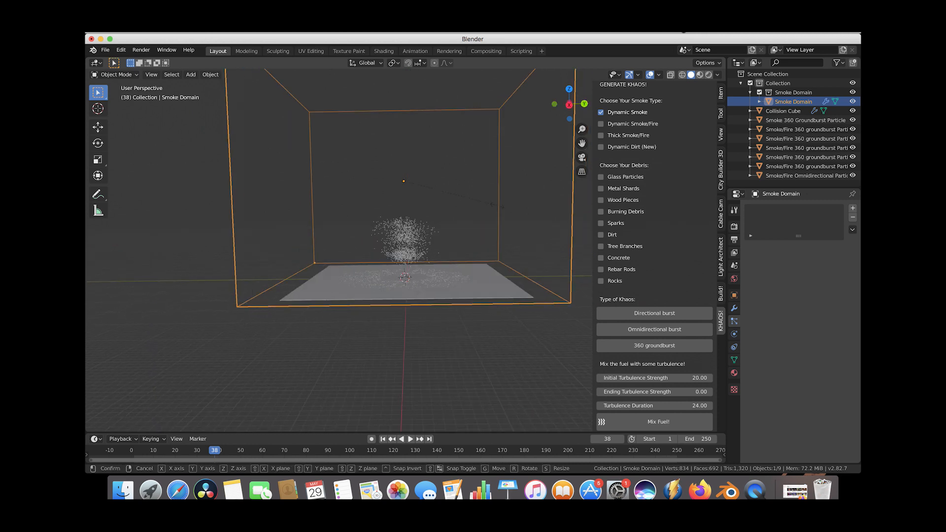
pyautogui.press('z')
pyautogui.click(490, 207)
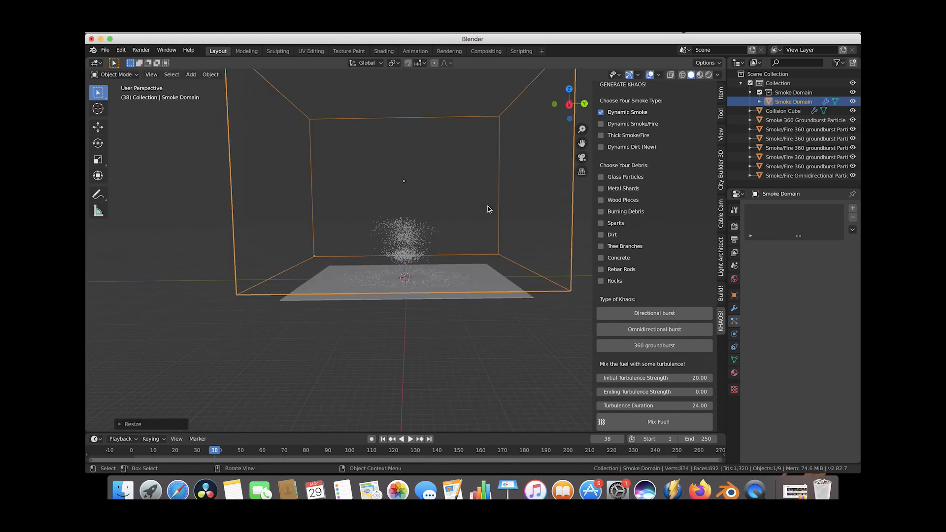
pyautogui.scroll(-3, 416, 181)
pyautogui.press('z')
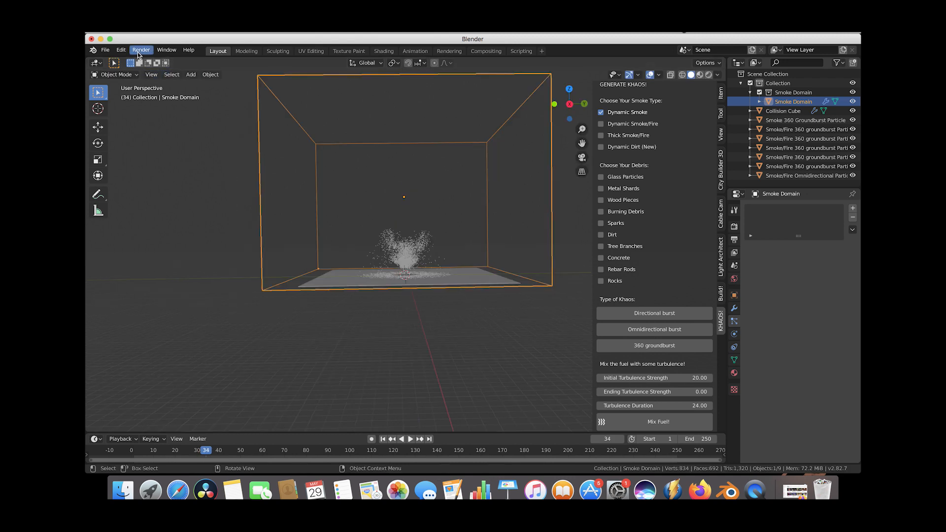
# Step: Begin saving the project, create a folder named "Large scale explosion tutorial" and open it
pyautogui.click(104, 51)
pyautogui.click(123, 120)
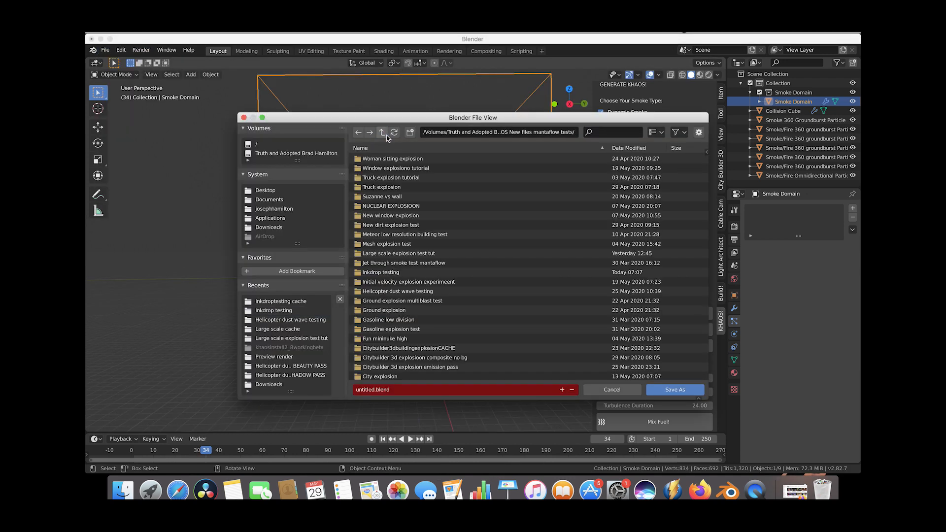
pyautogui.click(409, 132)
pyautogui.write('Large s')
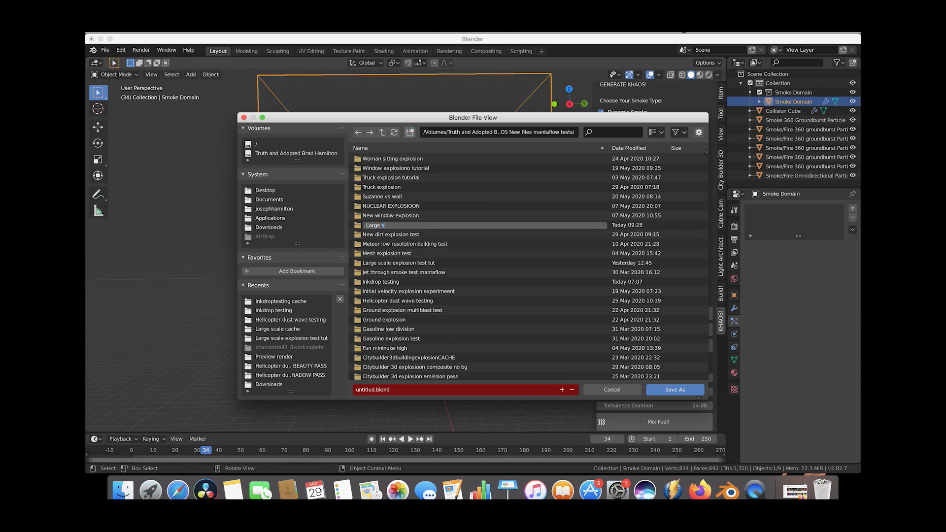
pyautogui.write('cale explosion tutorial')
pyautogui.press('Return')
pyautogui.doubleClick(375, 255)
# Step: Save the project file in the open folder as "Large scale explosion tutorial"
pyautogui.click(394, 390)
pyautogui.write('Large scale explosion tutorial')
pyautogui.press('Return')
pyautogui.press('Return')
# Step: Hide the KHAOS sidebar and set the smoke domain's fluid resolution divisions to 320
pyautogui.keyDown('shift'); pyautogui.scroll(5, 442, 296); pyautogui.keyUp('shift')
pyautogui.moveTo(593, 219); pyautogui.dragTo(743, 220)
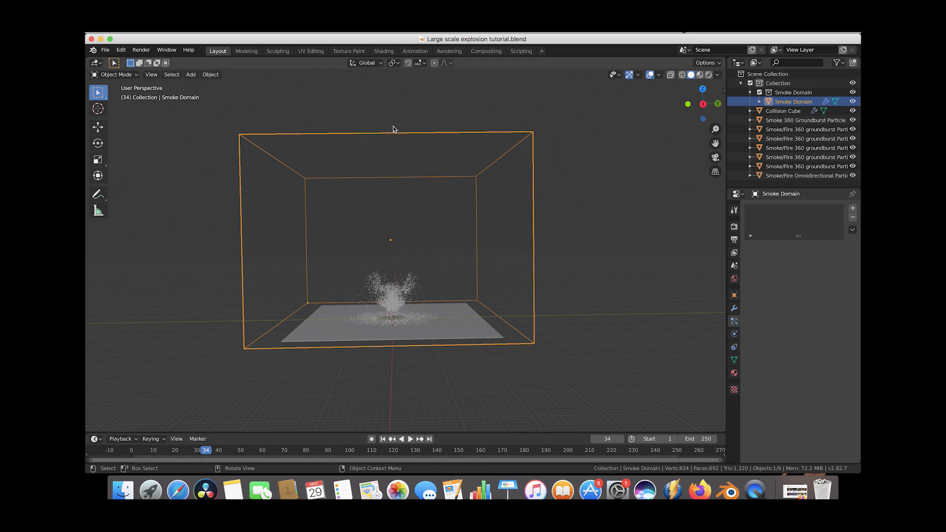
pyautogui.click(734, 334)
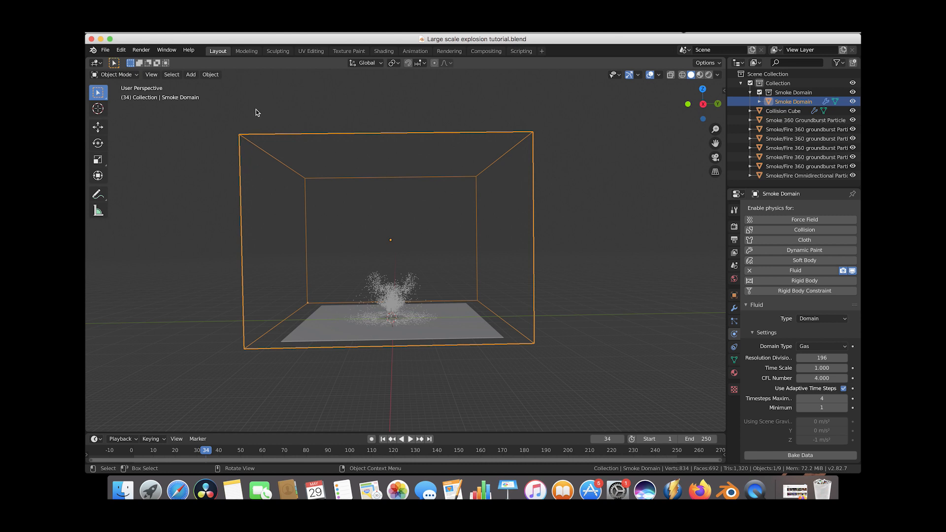
pyautogui.moveTo(379, 268); pyautogui.dragTo(404, 268, button='middle')
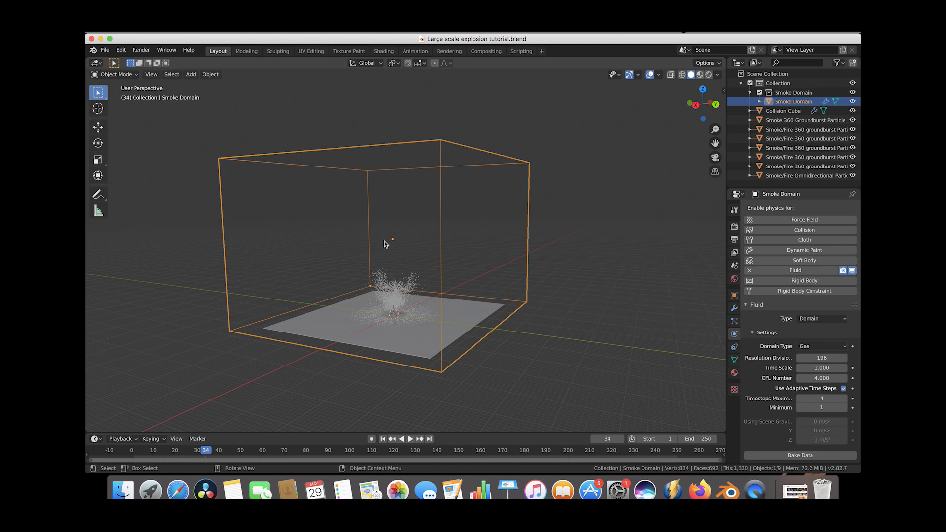
pyautogui.moveTo(399, 370); pyautogui.dragTo(398, 345, button='middle')
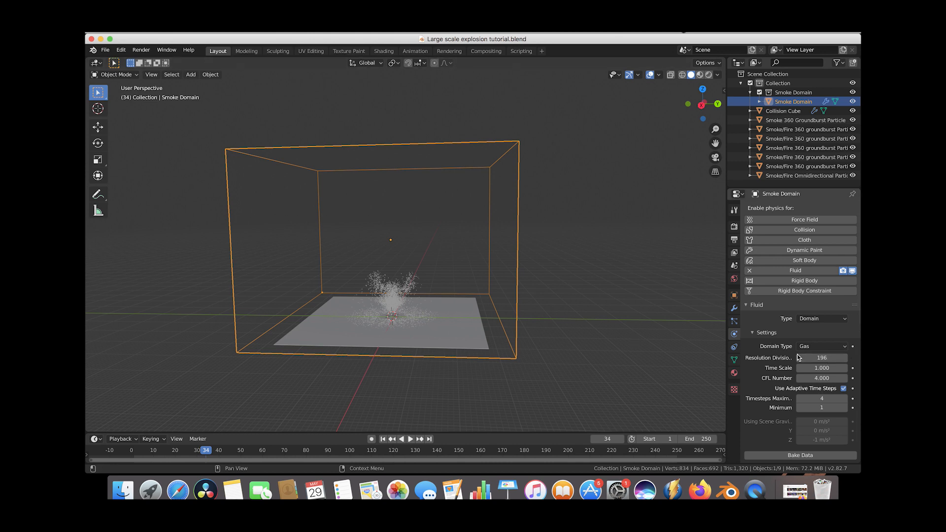
pyautogui.click(820, 358)
pyautogui.write('320')
pyautogui.press('Return')
pyautogui.moveTo(497, 273); pyautogui.dragTo(496, 274, button='middle')
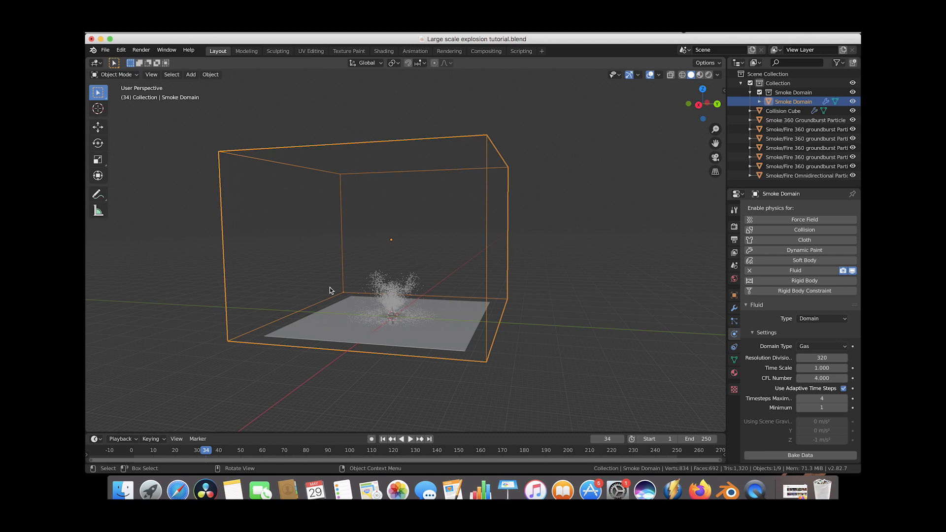
pyautogui.moveTo(331, 282); pyautogui.dragTo(451, 323, button='middle')
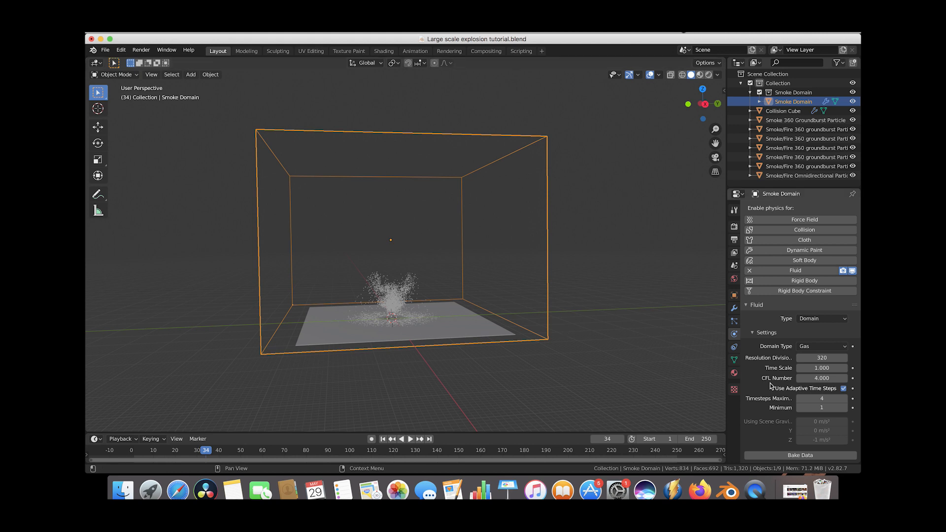
# Step: Expand the smoke domain's Fire settings and set its smoke vorticity to 0.05
pyautogui.scroll(-5, 768, 379)
pyautogui.scroll(-5, 771, 386)
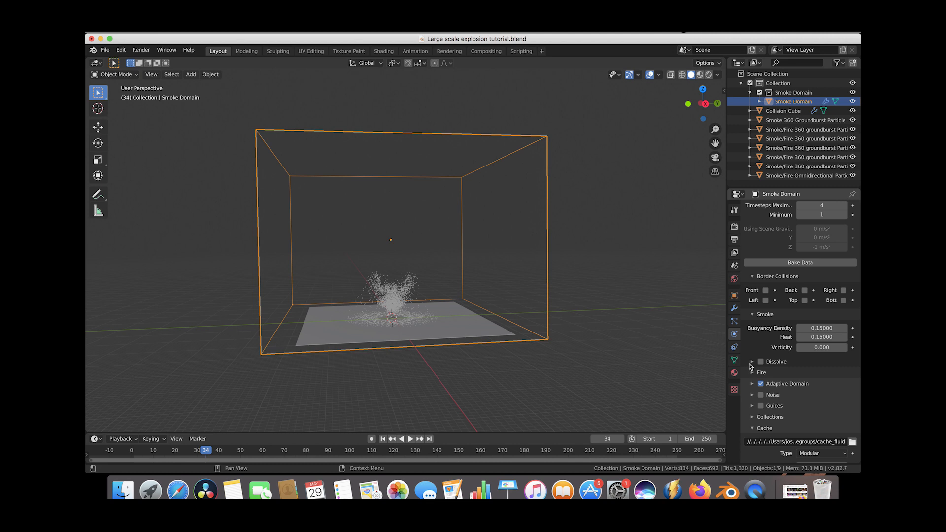
pyautogui.click(754, 373)
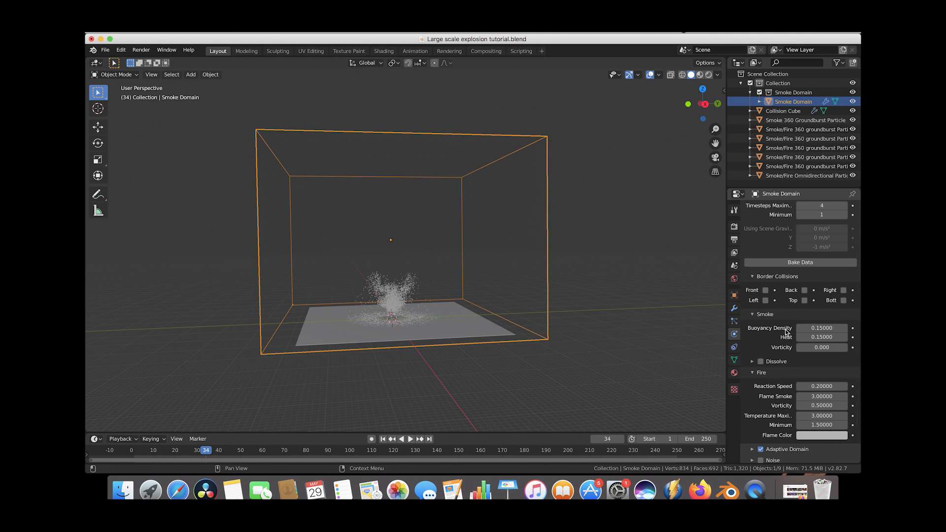
pyautogui.scroll(-2, 758, 412)
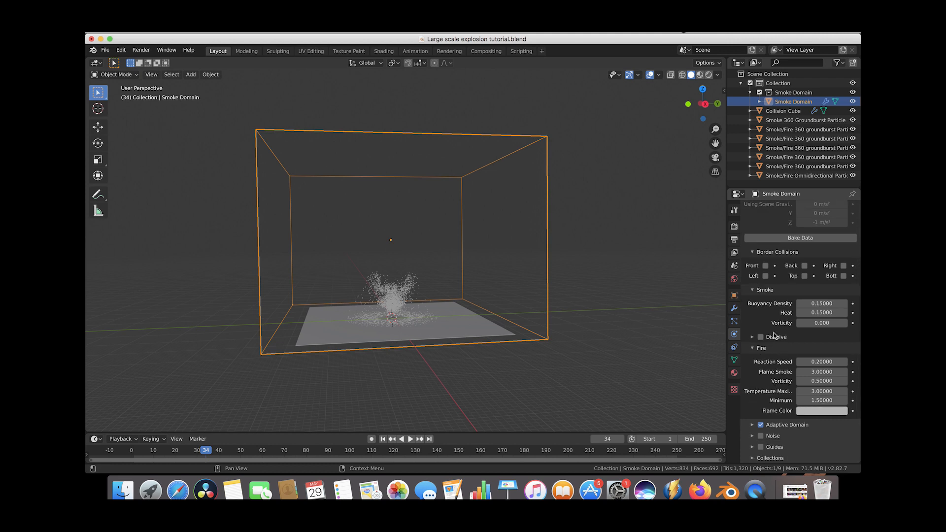
pyautogui.click(815, 323)
pyautogui.write('.05')
pyautogui.press('Return')
pyautogui.press('n')
pyautogui.scroll(-3, 660, 389)
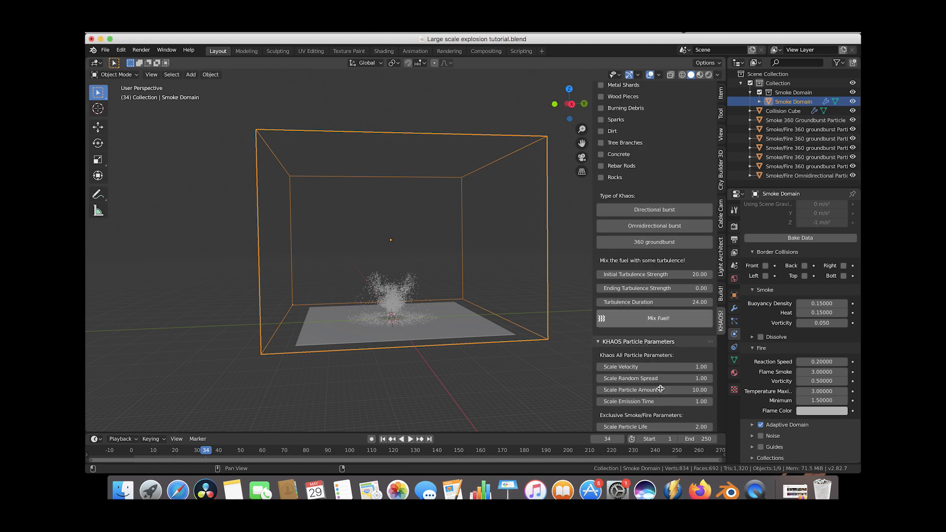
pyautogui.scroll(-1, 660, 389)
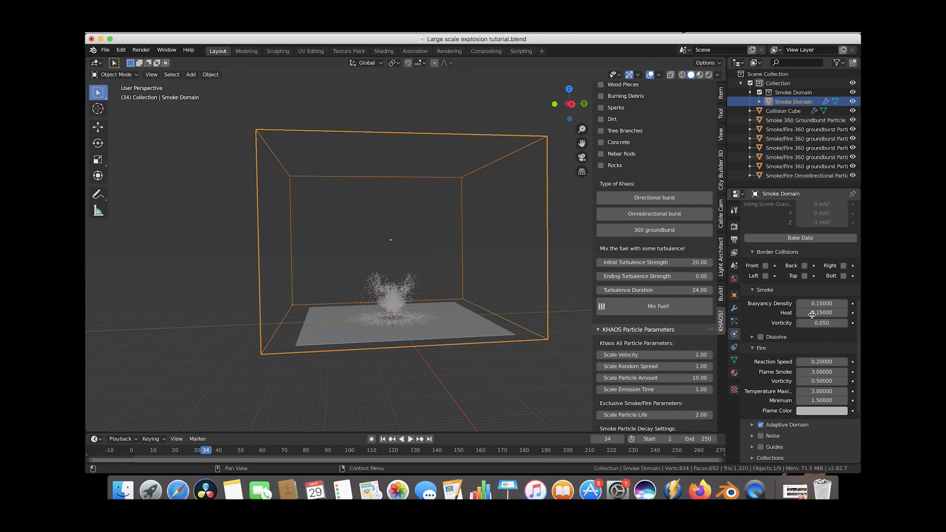
pyautogui.press('n')
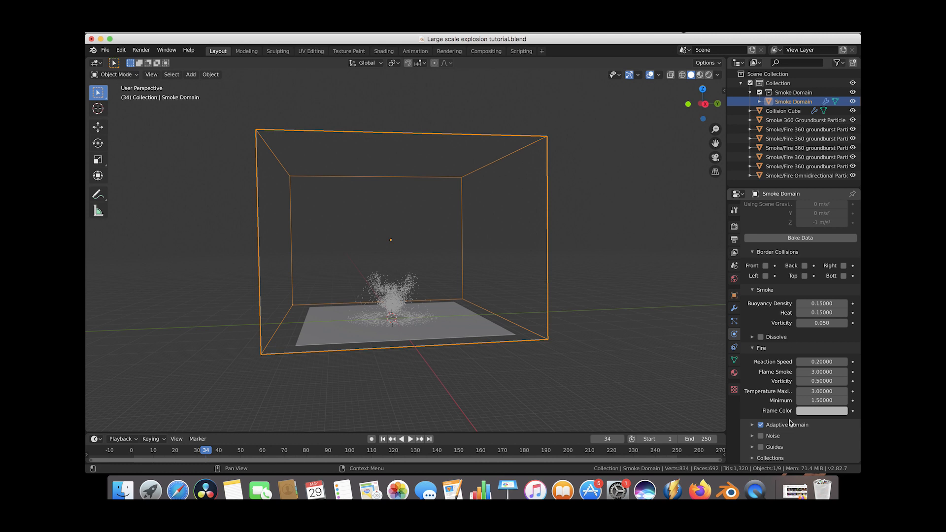
# Step: Create a "Large scale cache" folder inside the project folder and set it as the smoke domain's cache location
pyautogui.scroll(-5, 780, 424)
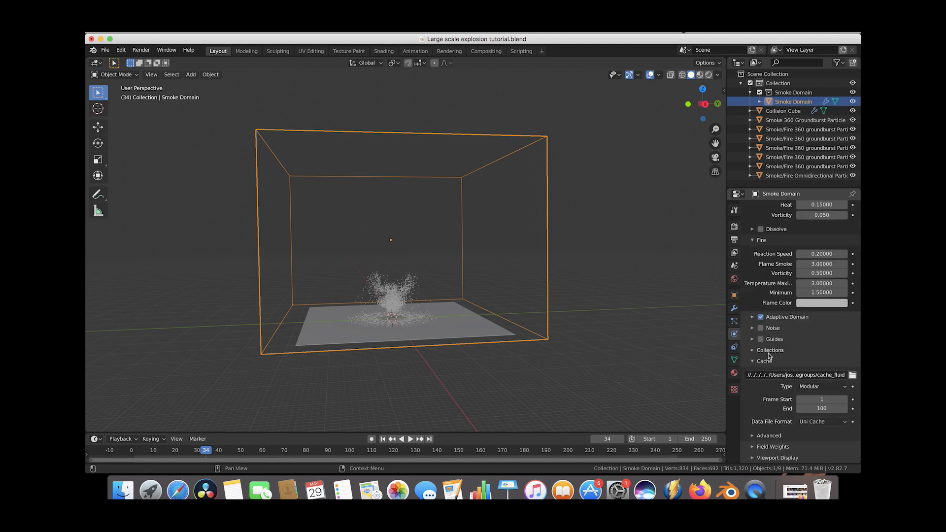
pyautogui.click(853, 376)
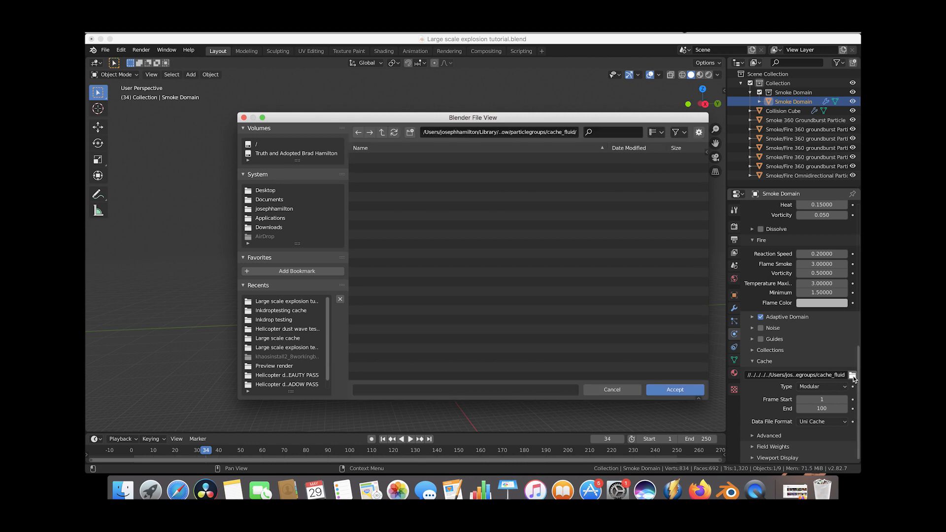
pyautogui.click(284, 301)
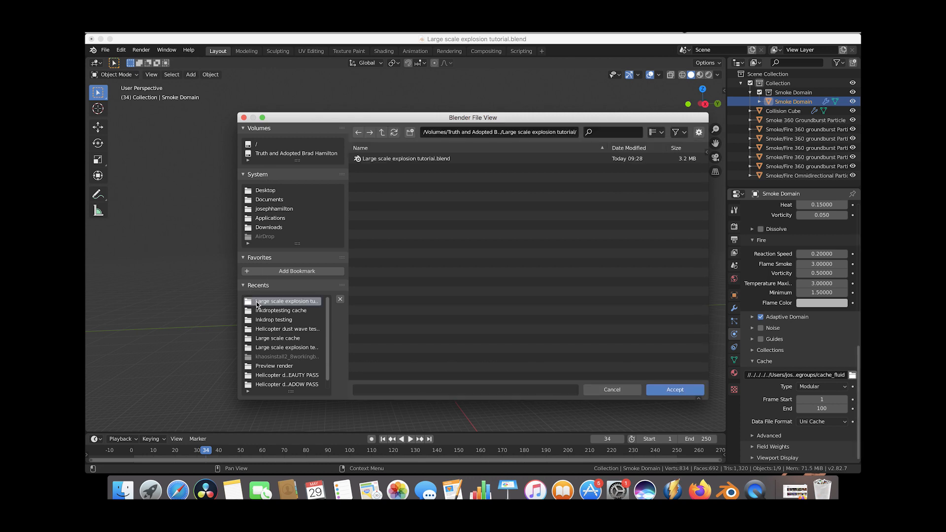
pyautogui.click(410, 132)
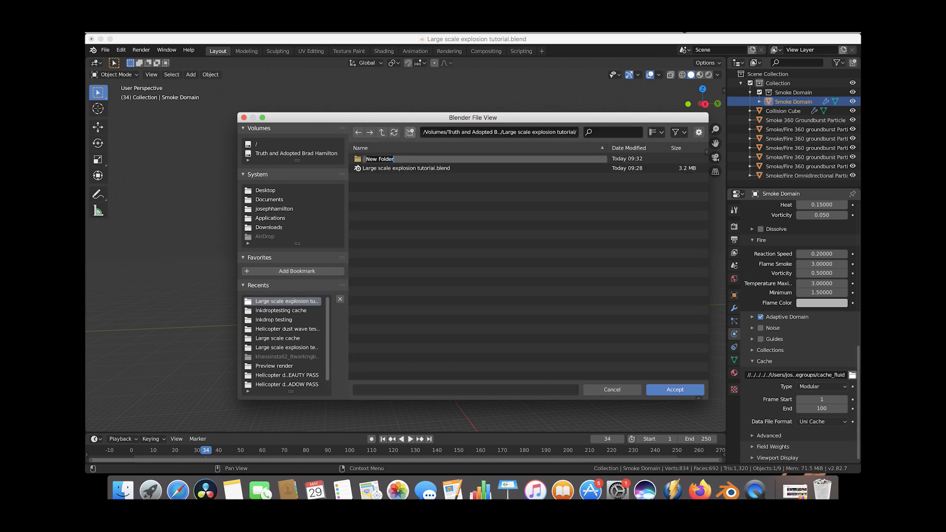
pyautogui.write('Large scale')
pyautogui.press('Return')
pyautogui.doubleClick(362, 160)
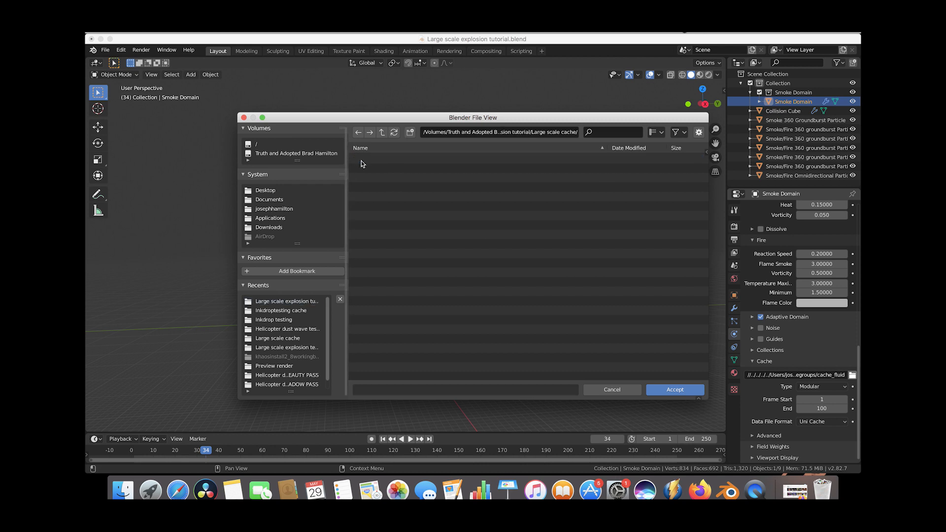
pyautogui.click(679, 392)
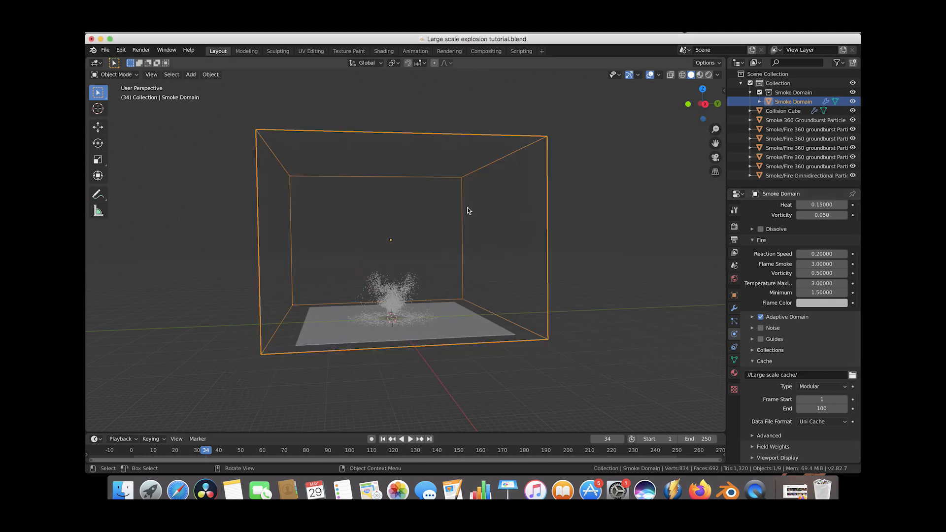
# Step: Set the end frame of the smoke domain's cache to 124
pyautogui.click(822, 409)
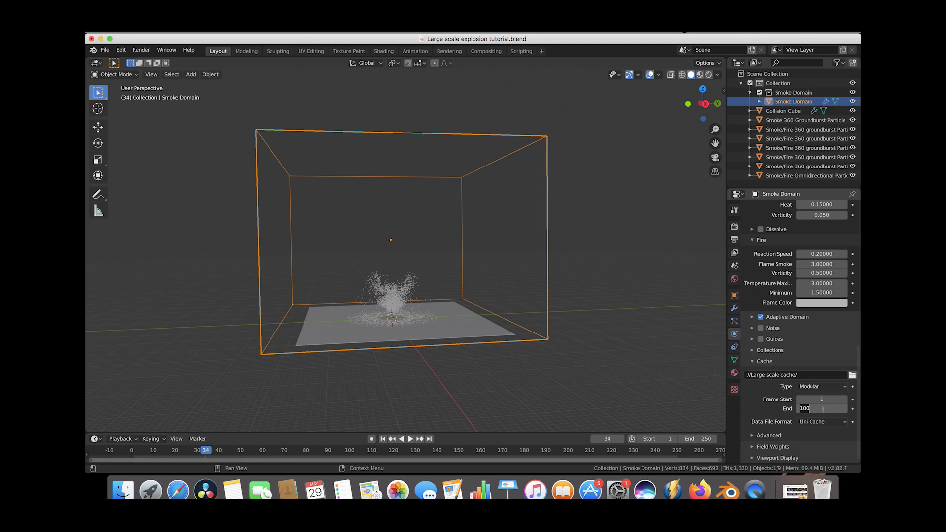
pyautogui.write('1')
pyautogui.press('Return')
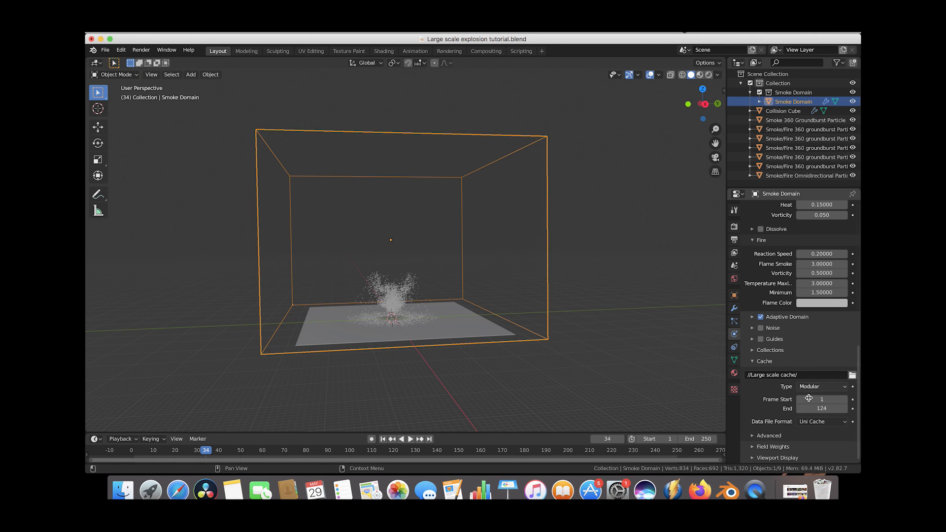
pyautogui.scroll(4, 794, 395)
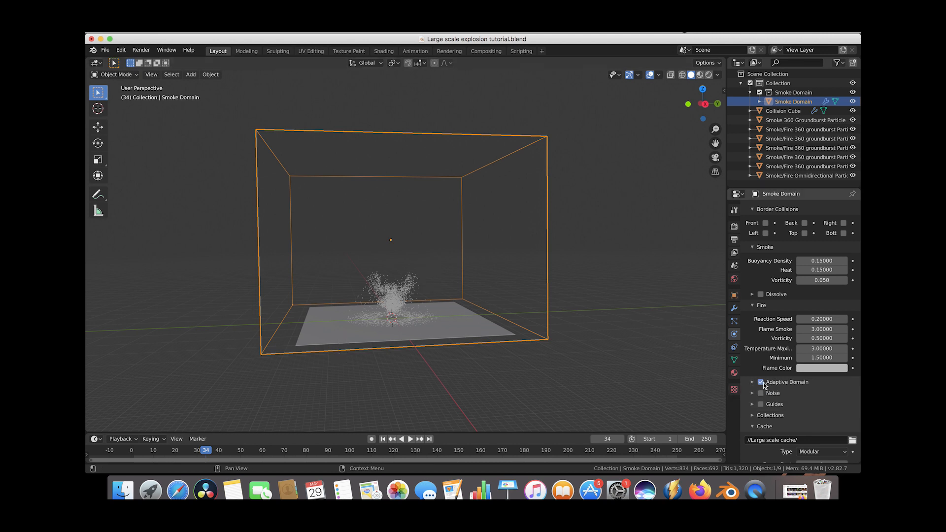
pyautogui.scroll(-3, 780, 405)
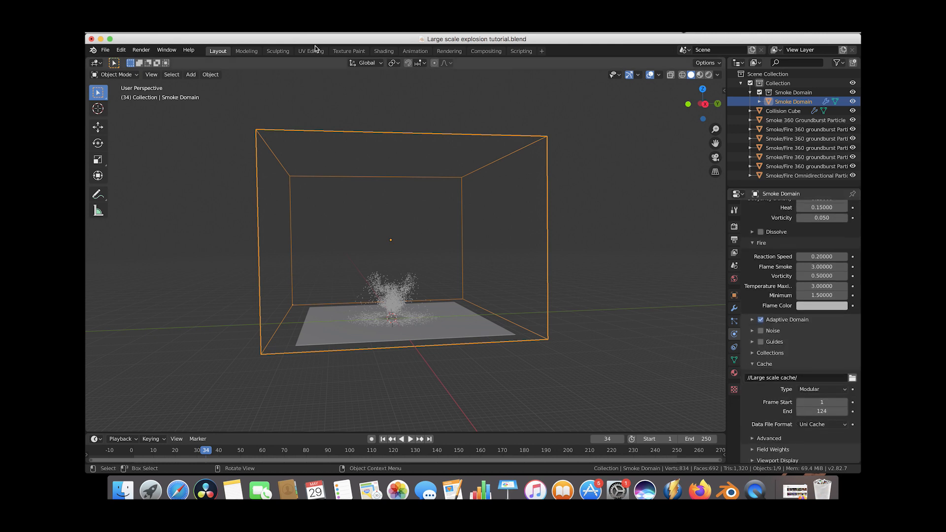
# Step: Save the project file and bake the smoke domain's fluid data
pyautogui.click(104, 50)
pyautogui.scroll(-1, 797, 419)
pyautogui.scroll(12, 798, 419)
pyautogui.click(798, 381)
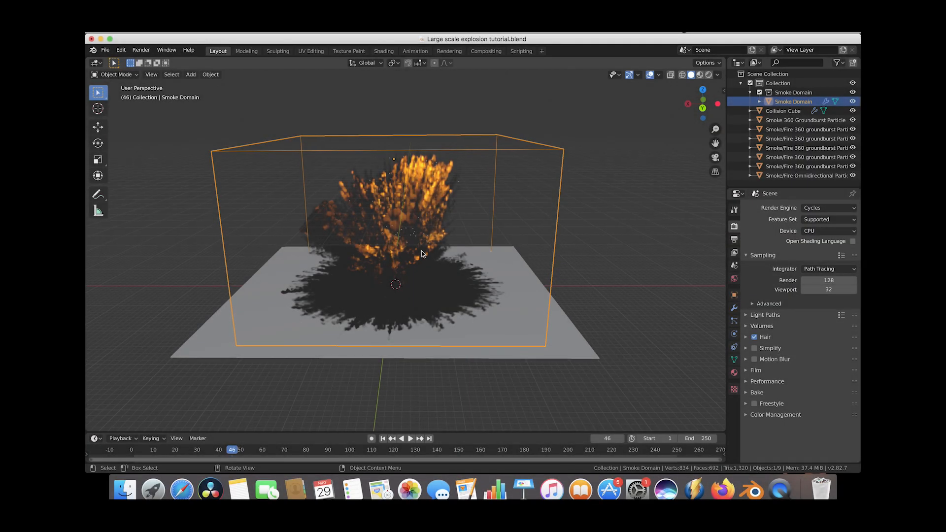
# Step: Examine the baked explosion at frame 46 from several sides and distances
pyautogui.moveTo(421, 253); pyautogui.dragTo(489, 261, button='middle')
pyautogui.hscroll(3, 490, 261)
pyautogui.hscroll(-10, 489, 262)
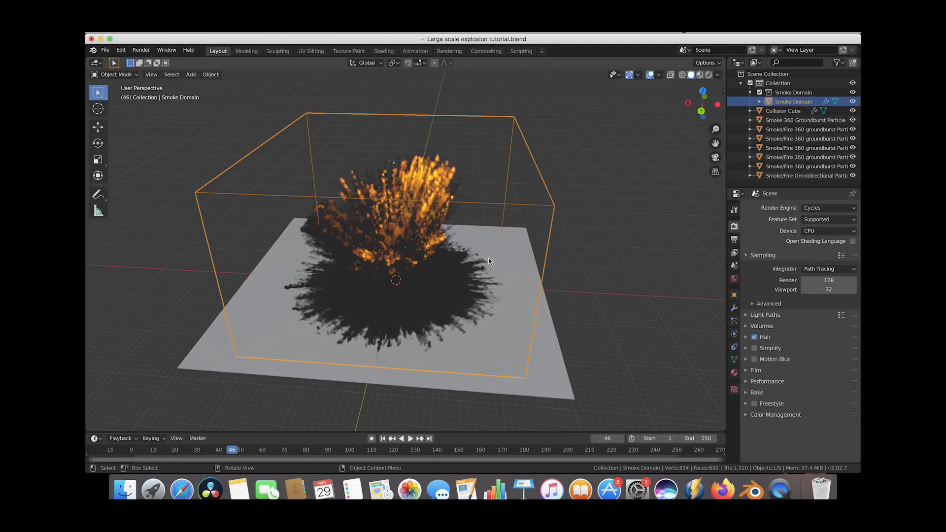
pyautogui.hscroll(-8, 489, 261)
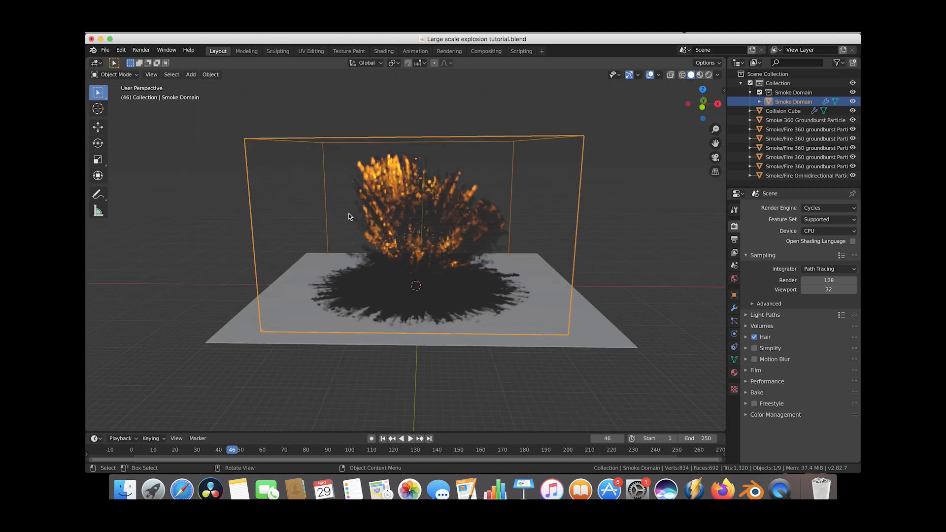
pyautogui.hscroll(5, 402, 253)
pyautogui.hscroll(-3, 402, 253)
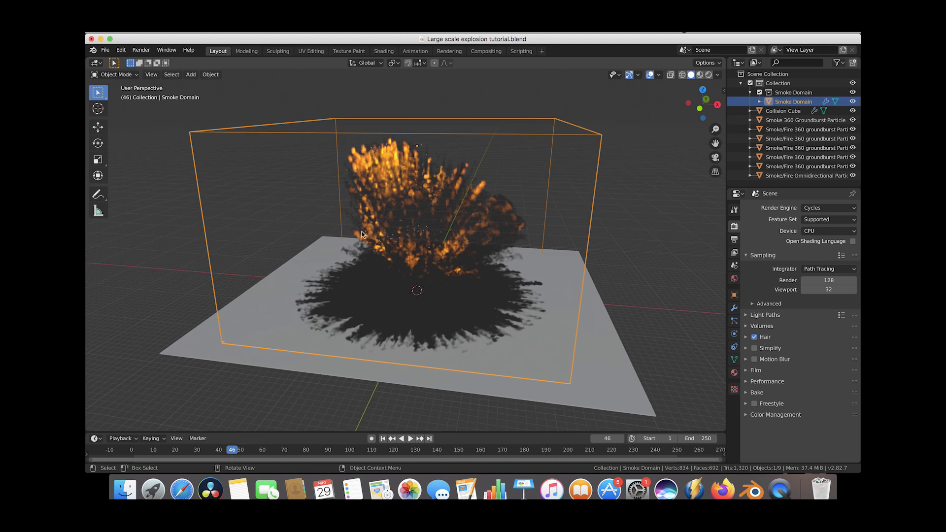
pyautogui.hscroll(3, 362, 232)
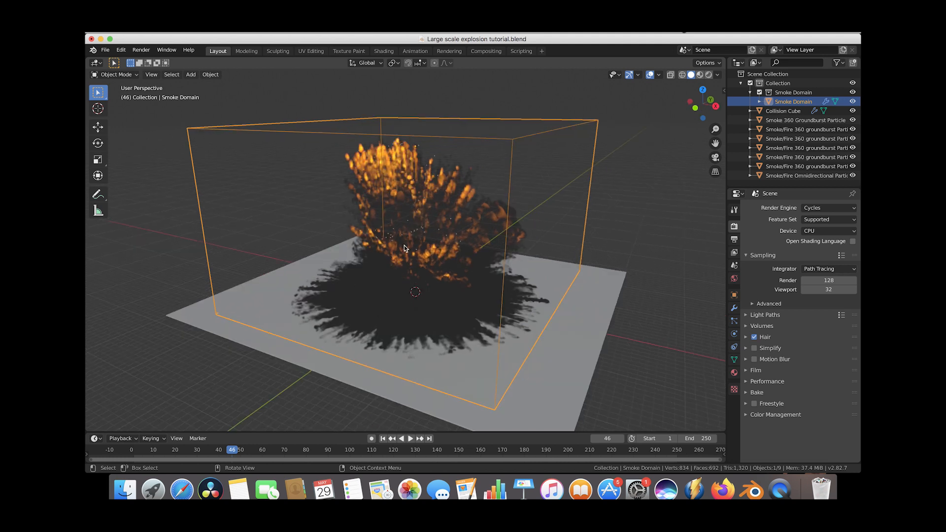
pyautogui.hscroll(-3, 405, 247)
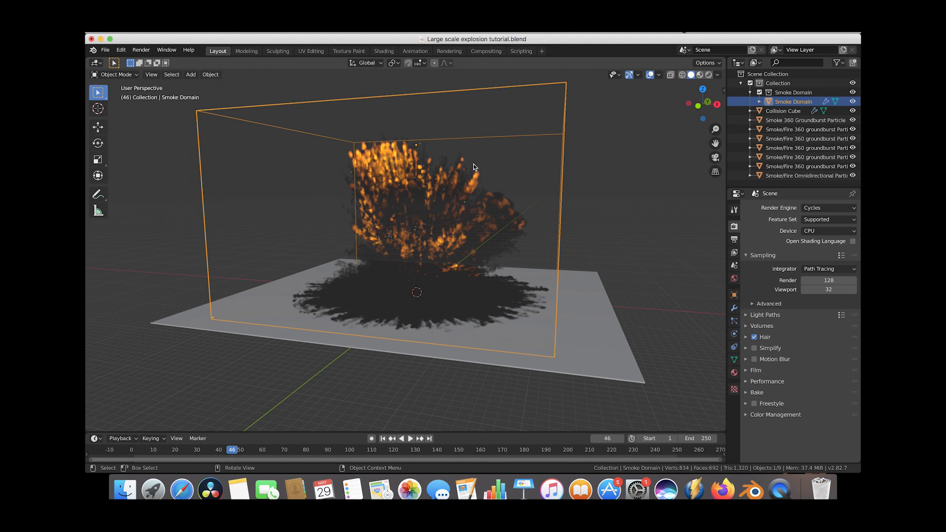
pyautogui.hscroll(-3, 364, 248)
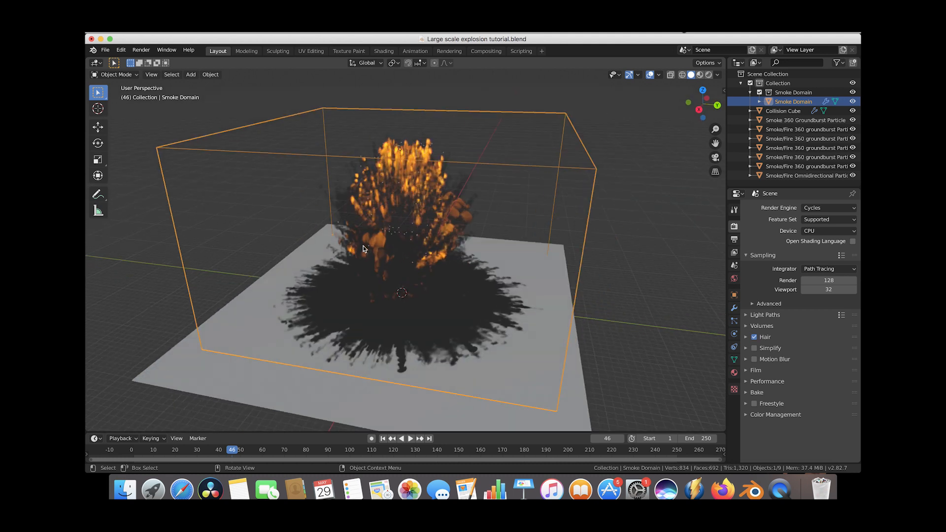
pyautogui.hscroll(-5, 321, 244)
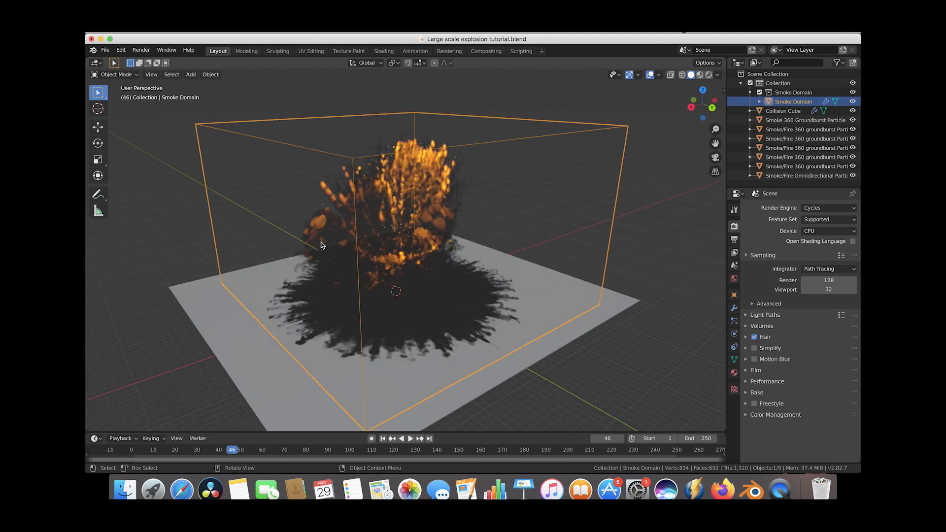
pyautogui.hscroll(3, 321, 241)
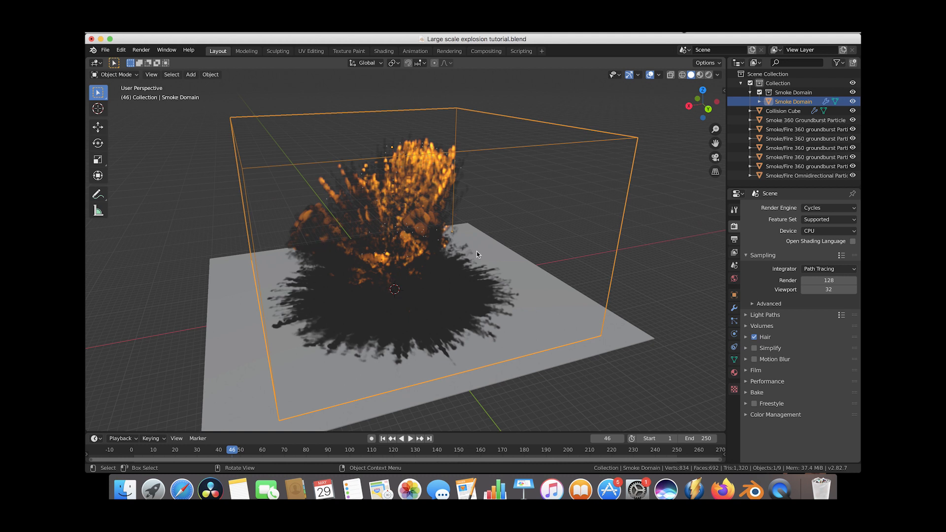
pyautogui.scroll(-5, 458, 229)
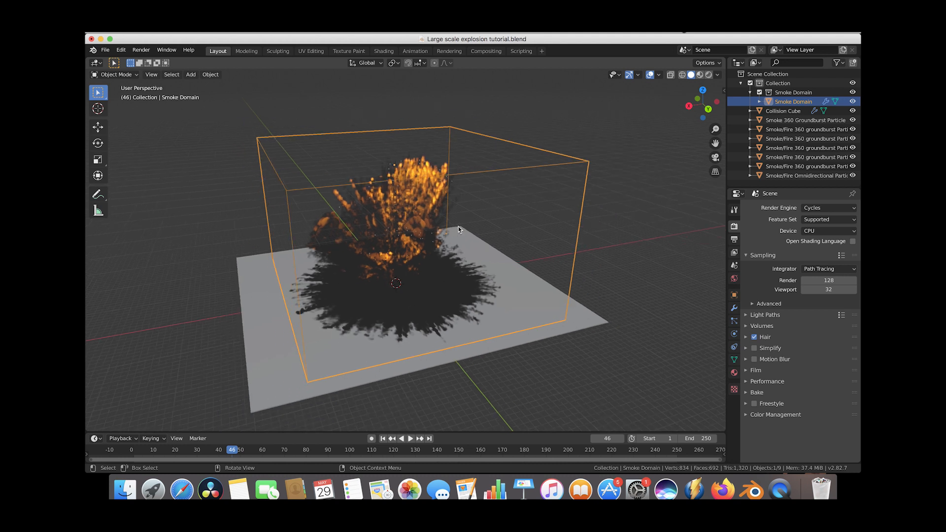
pyautogui.scroll(2, 458, 230)
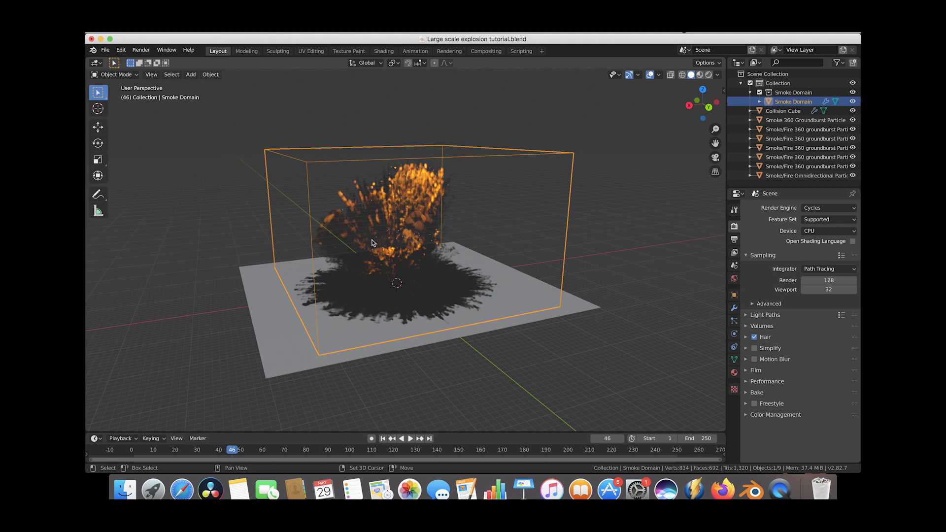
pyautogui.keyDown('shift'); pyautogui.hscroll(-2, 372, 243); pyautogui.keyUp('shift')
pyautogui.hscroll(2, 373, 243)
pyautogui.scroll(5, 592, 261)
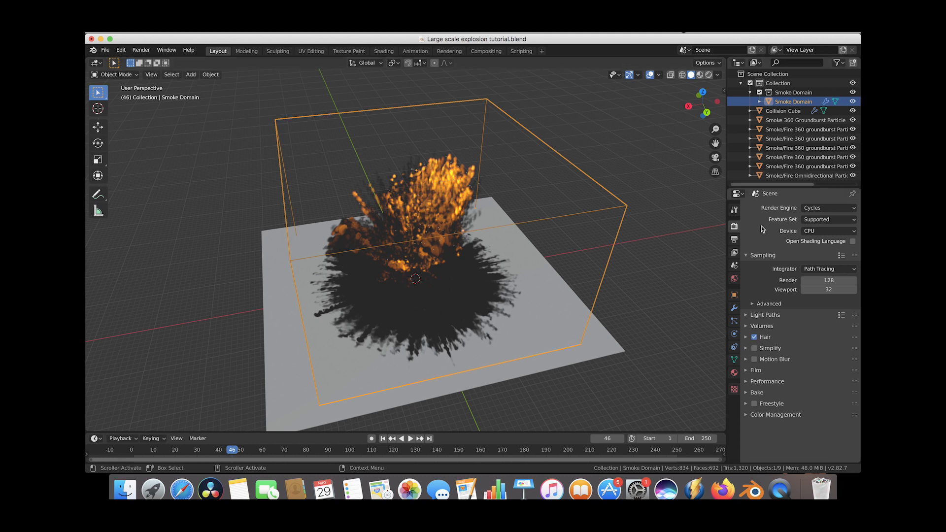
# Step: Set the render output's resolution percentage to 65%
pyautogui.click(734, 239)
pyautogui.click(824, 240)
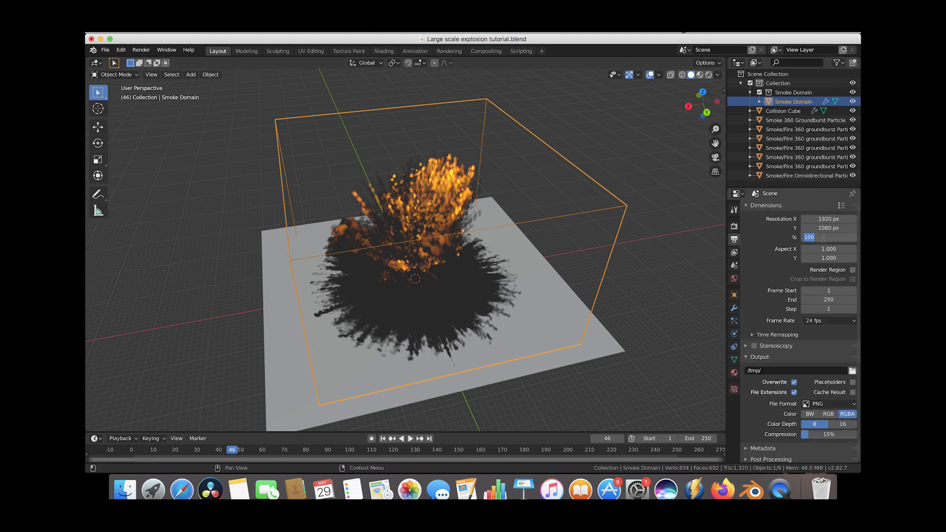
pyautogui.write('65')
pyautogui.press('Return')
# Step: Make a viewport render of the explosion animation from the current view and close the render window
pyautogui.click(152, 77)
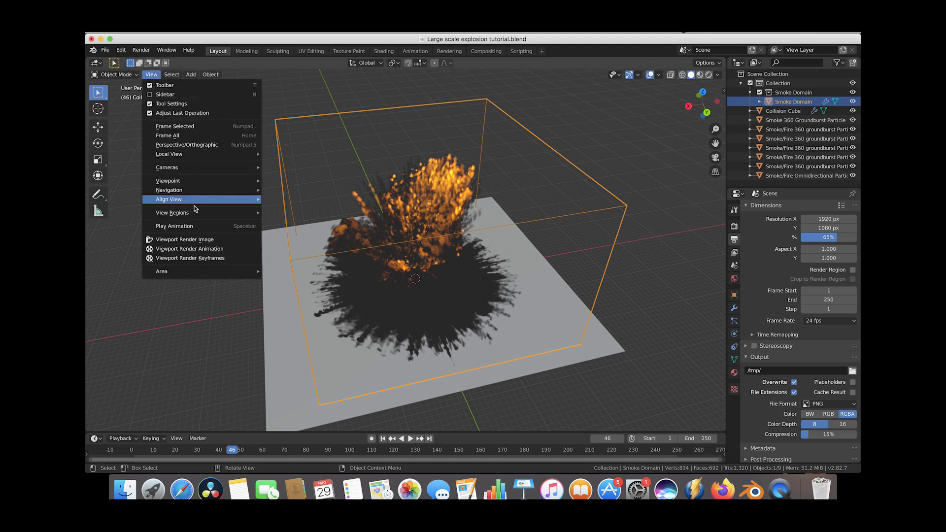
pyautogui.click(188, 249)
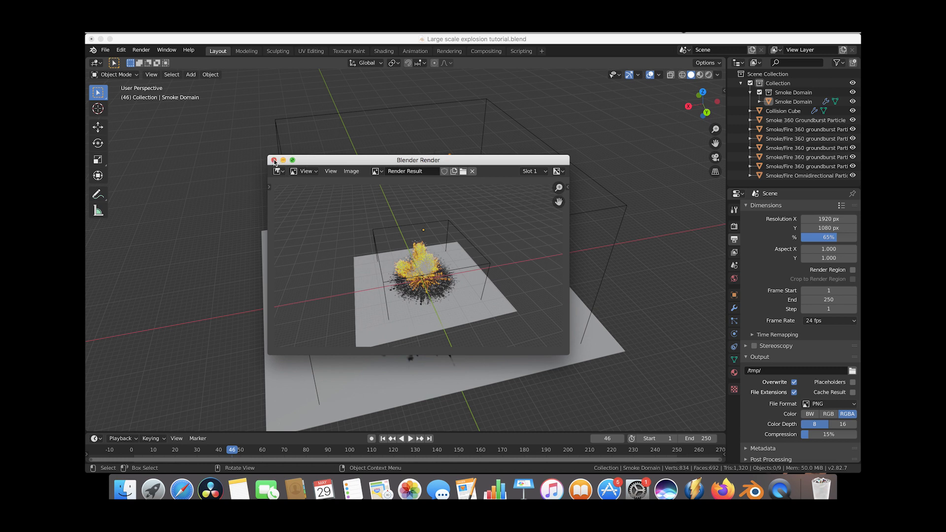
pyautogui.click(275, 160)
# Step: Set the scene's end frame to 124
pyautogui.click(696, 438)
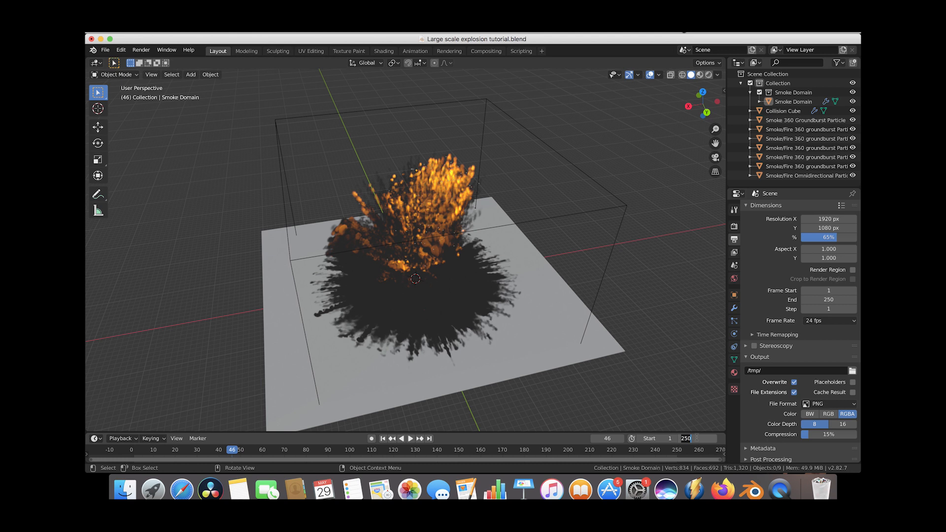
pyautogui.write('124')
pyautogui.press('Return')
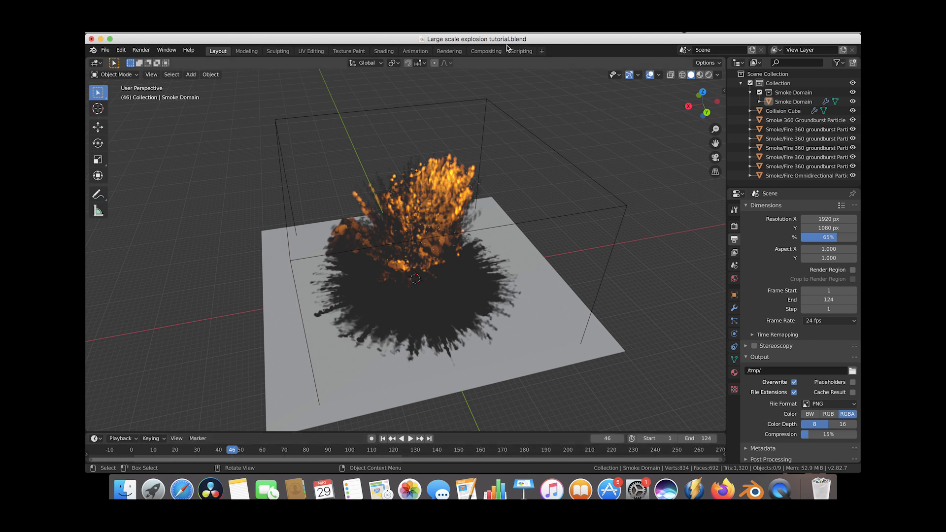
# Step: Play back the rendered explosion animation and close the animation player
pyautogui.click(146, 52)
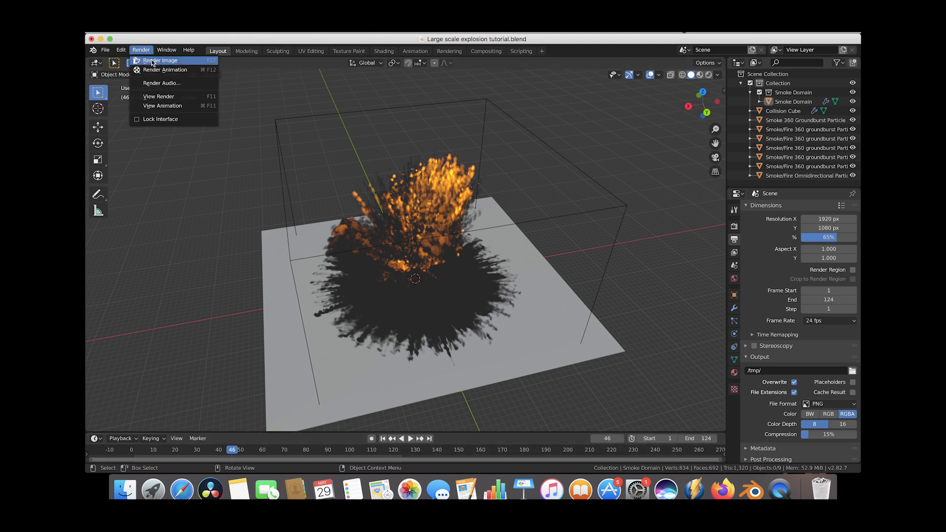
pyautogui.click(168, 105)
pyautogui.moveTo(467, 77); pyautogui.dragTo(469, 85)
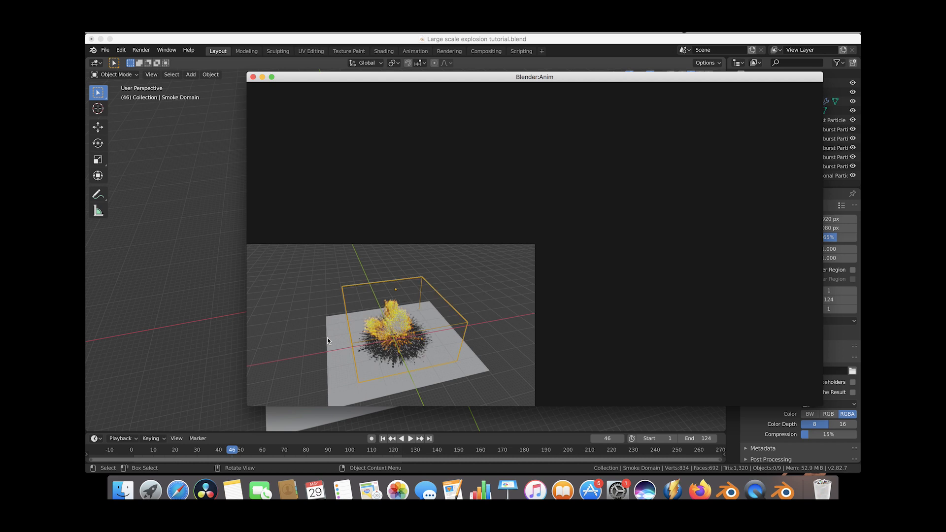
pyautogui.click(253, 77)
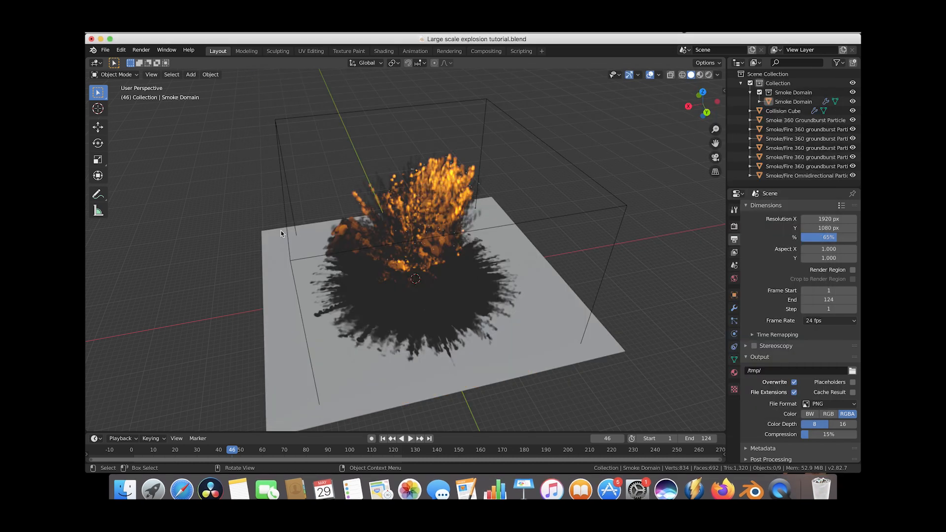
# Step: Select the smoke domain and enable Noise in its fluid physics settings
pyautogui.moveTo(471, 156); pyautogui.dragTo(506, 129, button='middle')
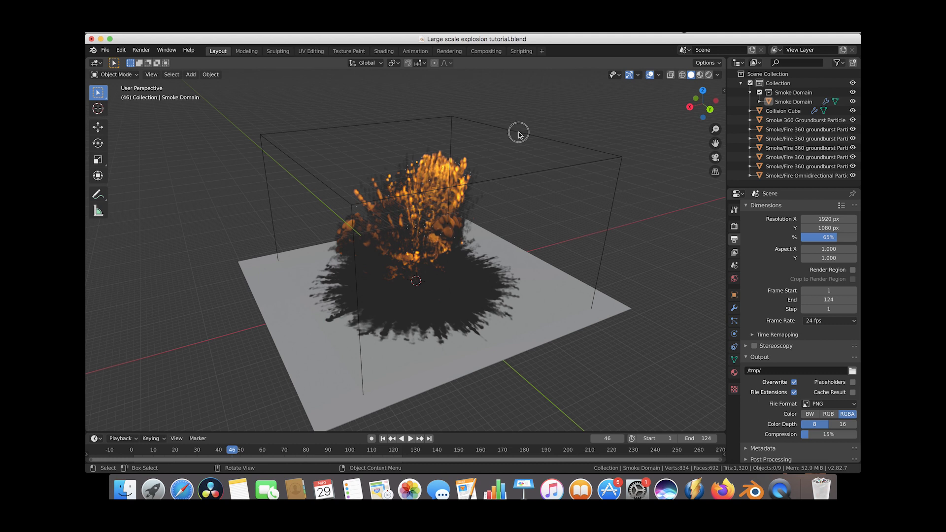
pyautogui.click(519, 133)
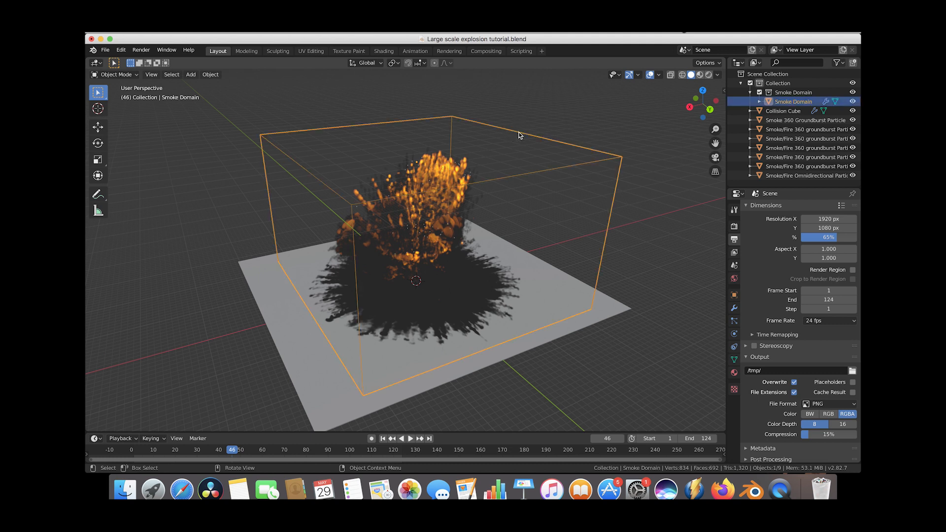
pyautogui.click(734, 335)
pyautogui.scroll(-3, 770, 398)
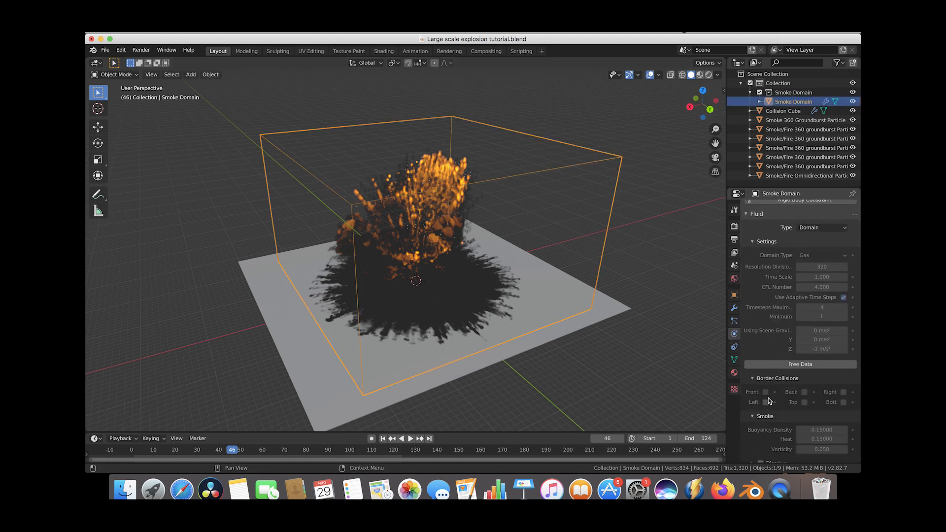
pyautogui.scroll(-10, 770, 401)
pyautogui.click(753, 339)
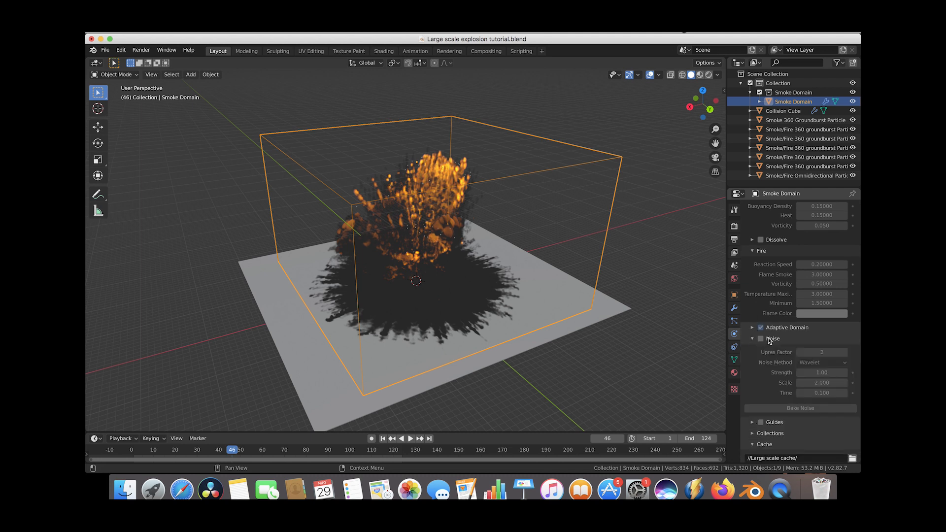
pyautogui.click(760, 338)
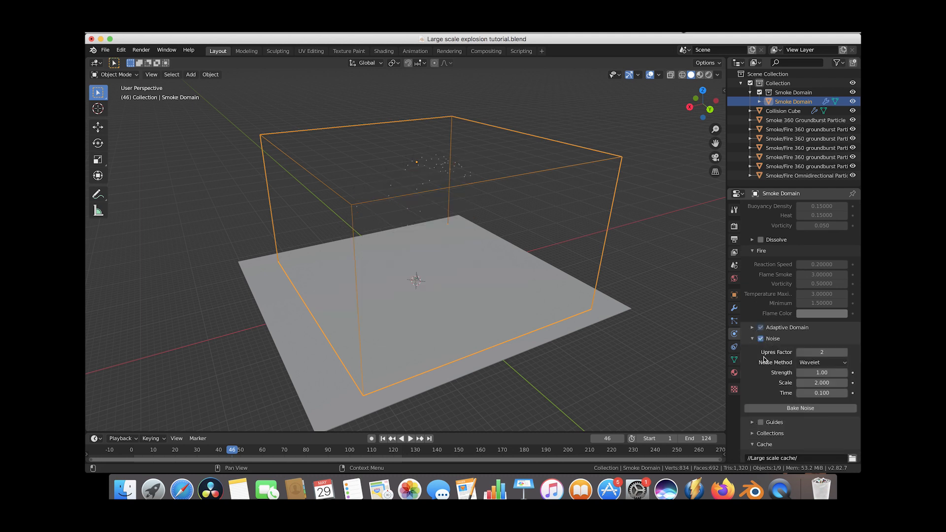
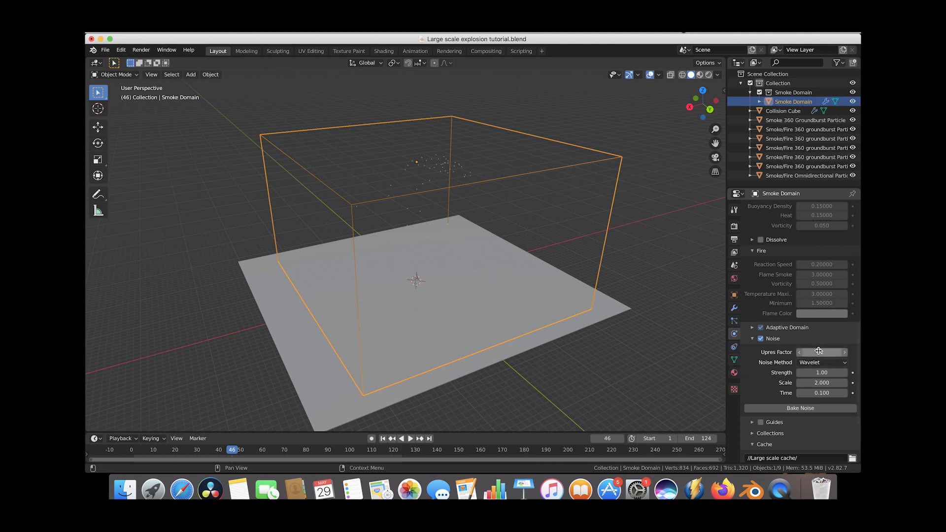
# Step: Save the project file and bake the smoke domain's noise
pyautogui.click(105, 50)
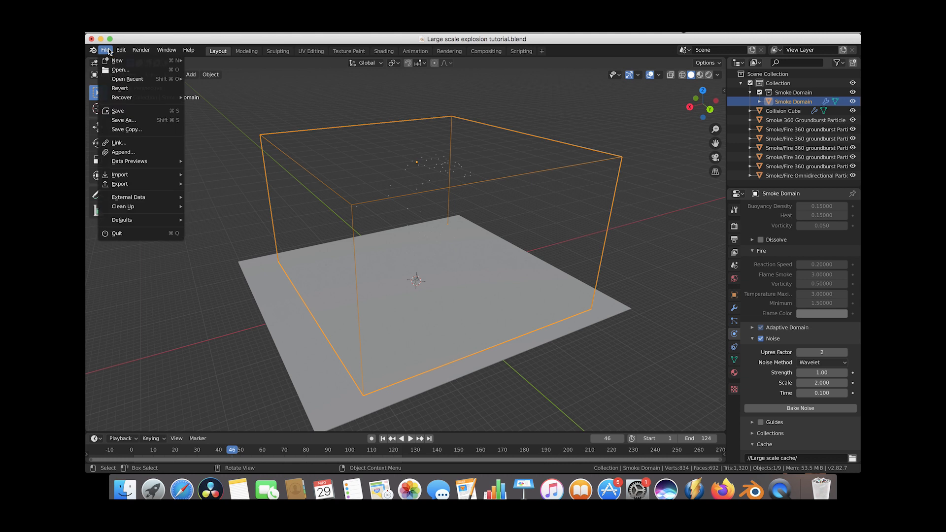
pyautogui.click(117, 112)
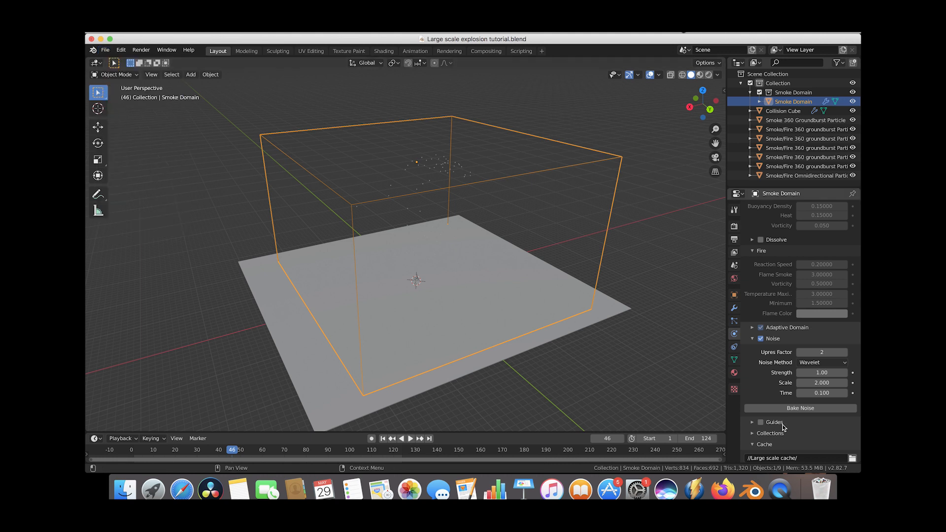
pyautogui.click(800, 409)
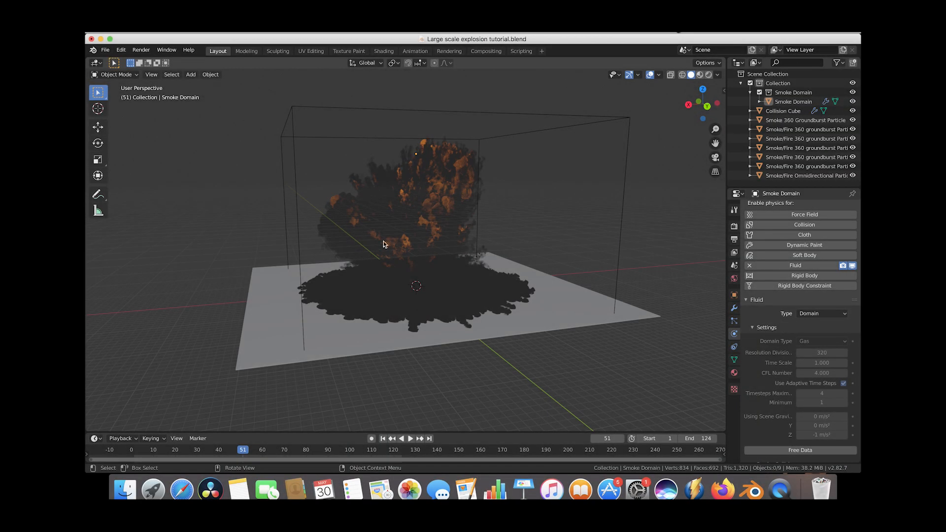
# Step: Examine the noise-baked explosion at frame 51 from several sides
pyautogui.moveTo(383, 241); pyautogui.dragTo(515, 226, button='middle')
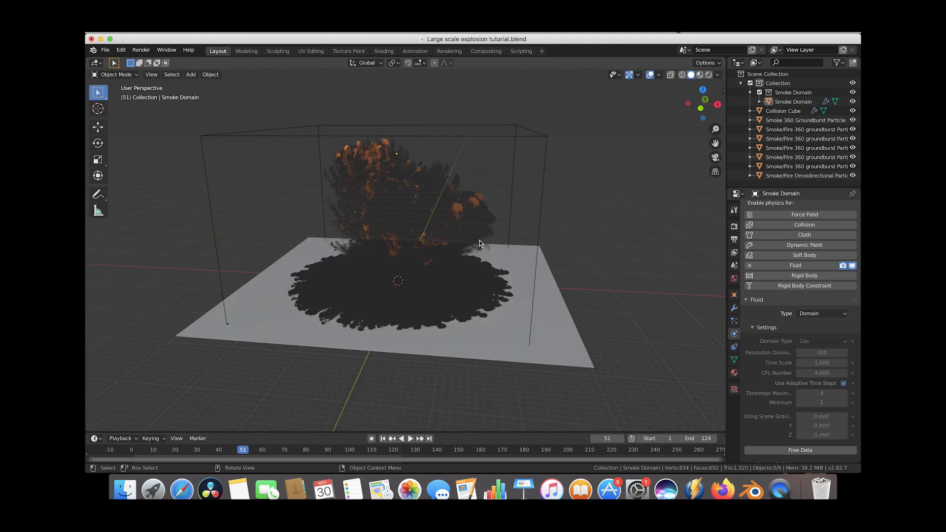
pyautogui.hscroll(10, 480, 240)
pyautogui.hscroll(3, 480, 241)
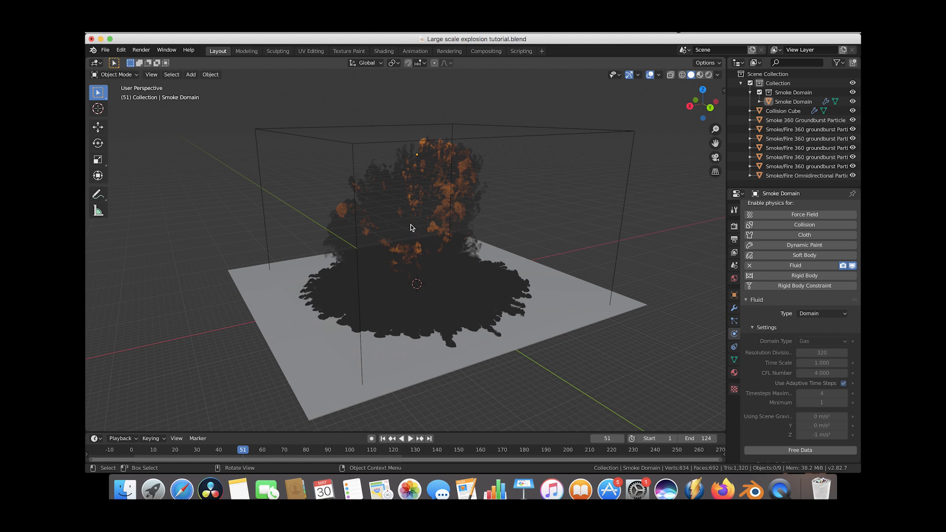
# Step: Add a camera at the centre of the scene beneath the explosion
pyautogui.hscroll(5, 411, 225)
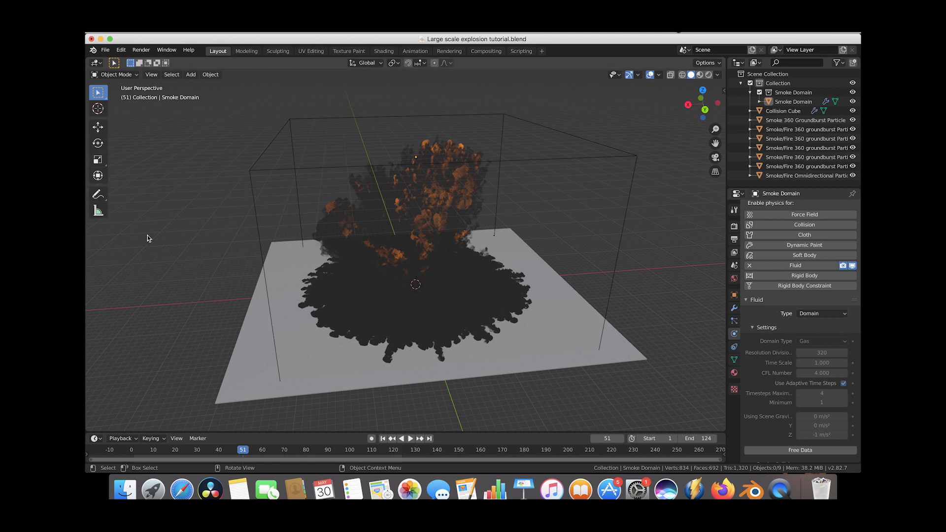
pyautogui.hscroll(4, 340, 225)
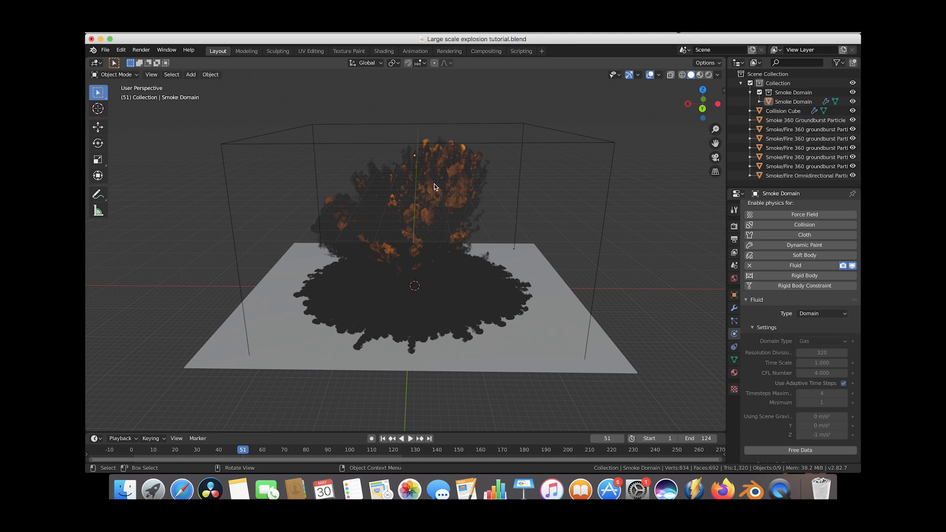
pyautogui.scroll(-3, 433, 184)
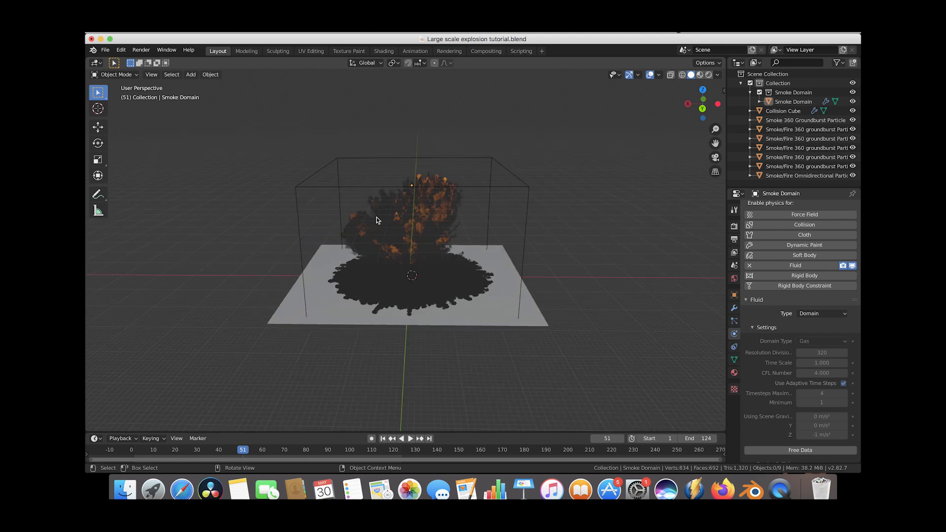
pyautogui.scroll(-2, 456, 156)
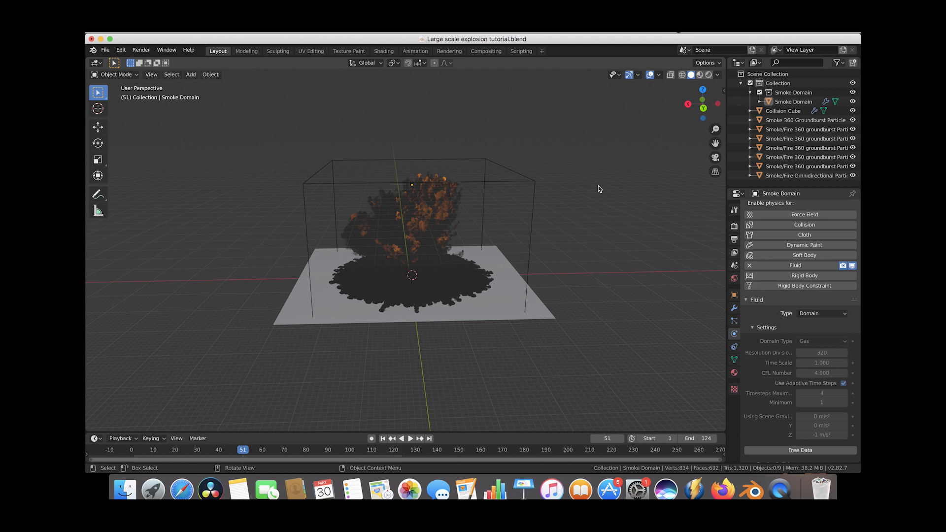
pyautogui.press('Delete')
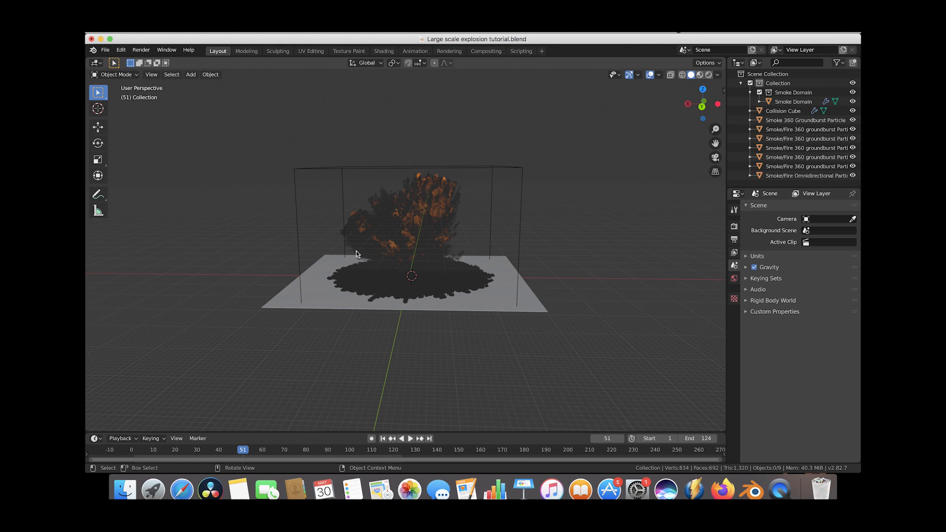
pyautogui.hotkey('shift', 'a')
pyautogui.click(400, 282)
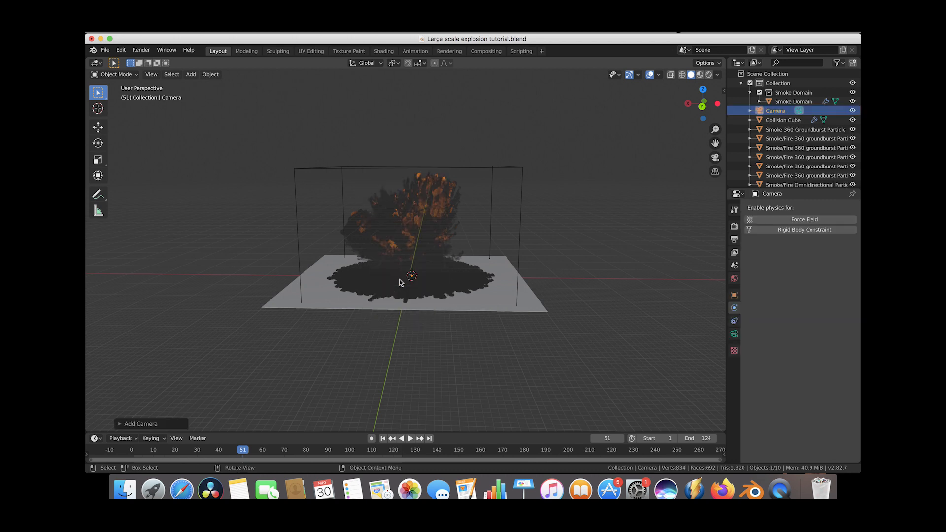
# Step: Move the camera about 50 m along the Y axis, raise it in front of the explosion, and deselect it
pyautogui.press('g')
pyautogui.press('y')
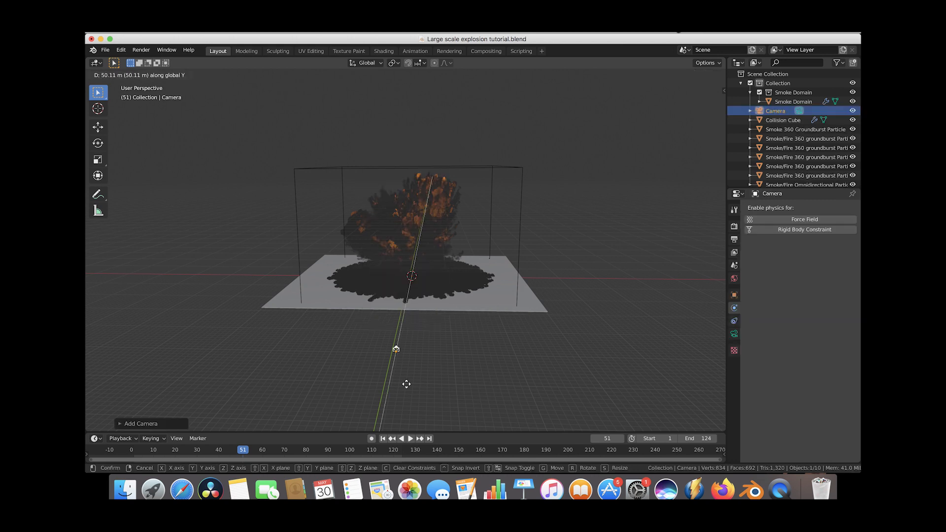
pyautogui.click(407, 387)
pyautogui.press('g')
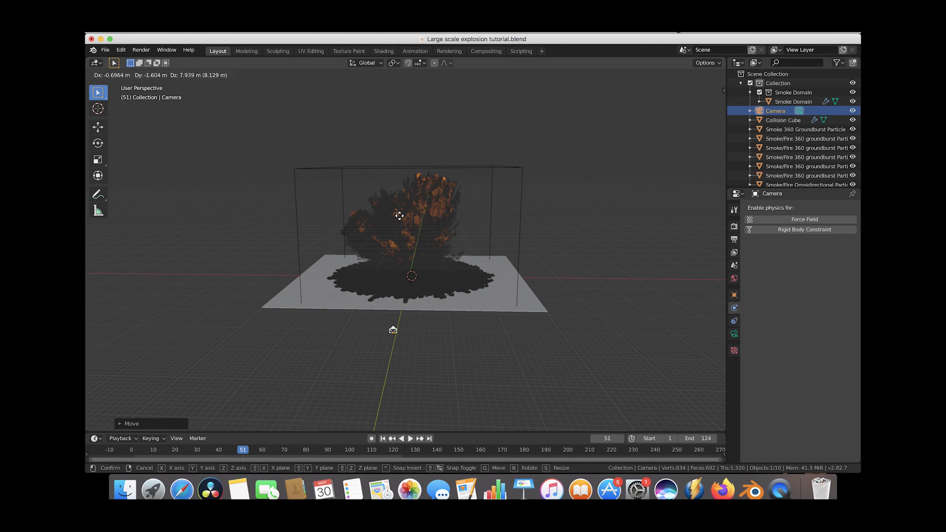
pyautogui.click(403, 179)
pyautogui.hotkey('alt', 'a')
# Step: Switch to the camera's viewpoint and rotate and move the camera to centre the explosion in its frame
pyautogui.click(151, 74)
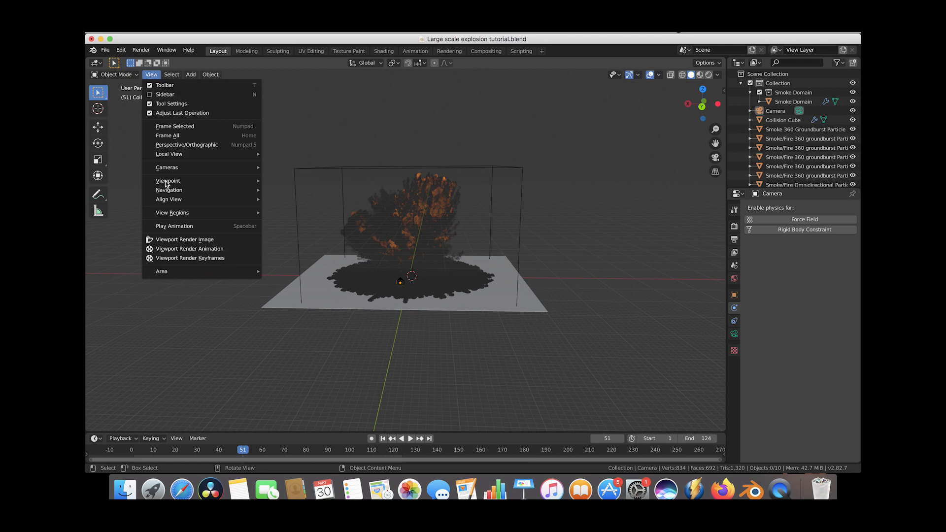
pyautogui.moveTo(207, 181)
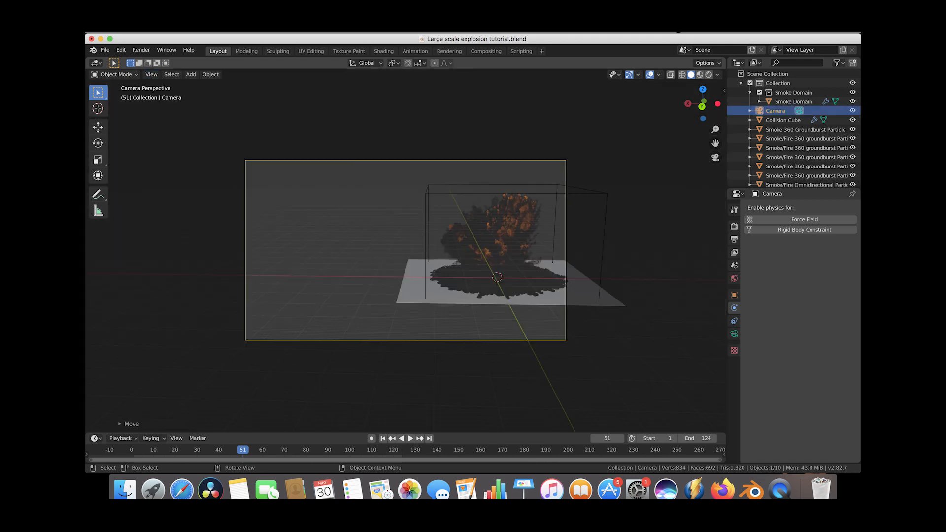
pyautogui.press('r')
pyautogui.press('z')
pyautogui.press('r')
pyautogui.click(454, 229)
pyautogui.press('g')
pyautogui.press('z')
pyautogui.press('z')
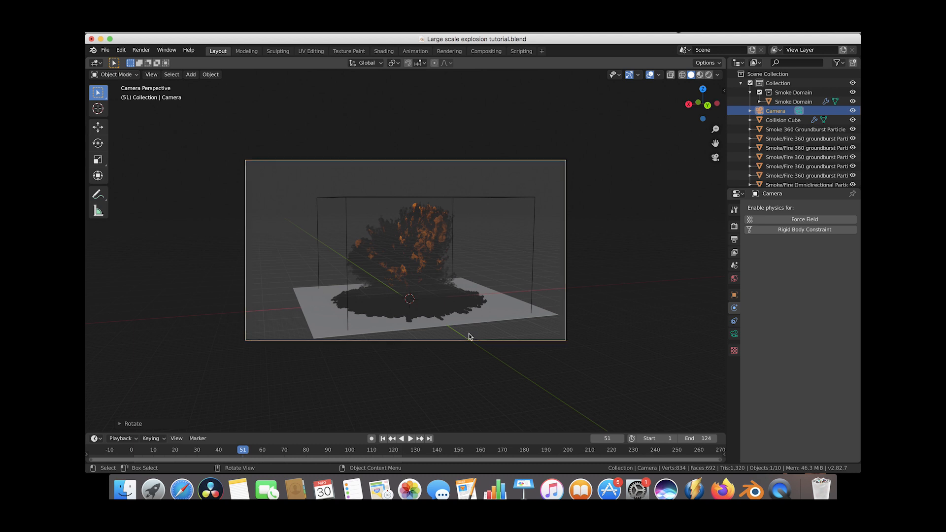
# Step: Add an area light and move it above one side of the smoke domain, just outside the camera frame
pyautogui.hotkey('shift', 'a')
pyautogui.moveTo(476, 305)
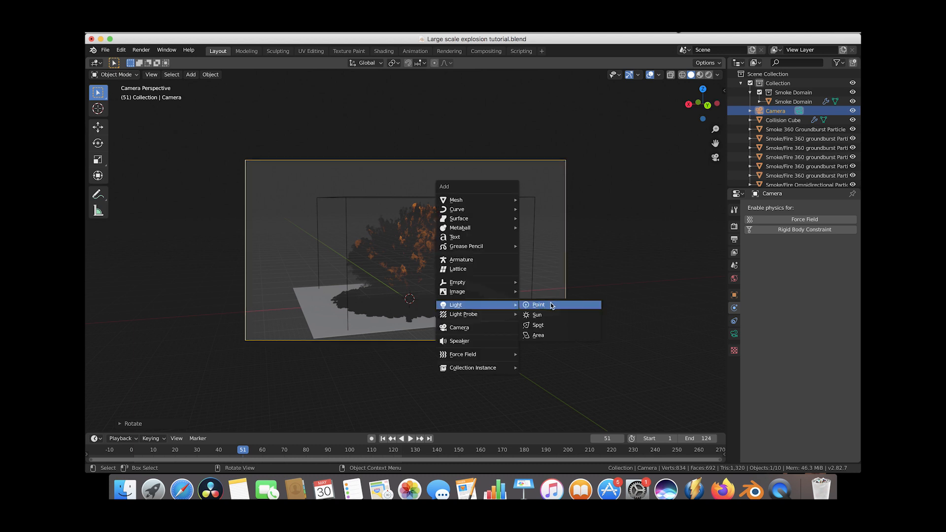
pyautogui.click(537, 335)
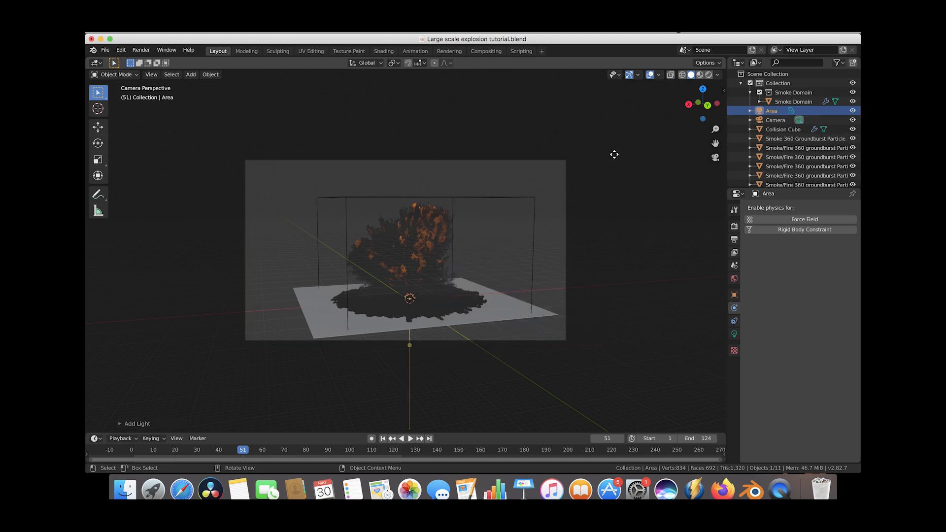
pyautogui.press('g')
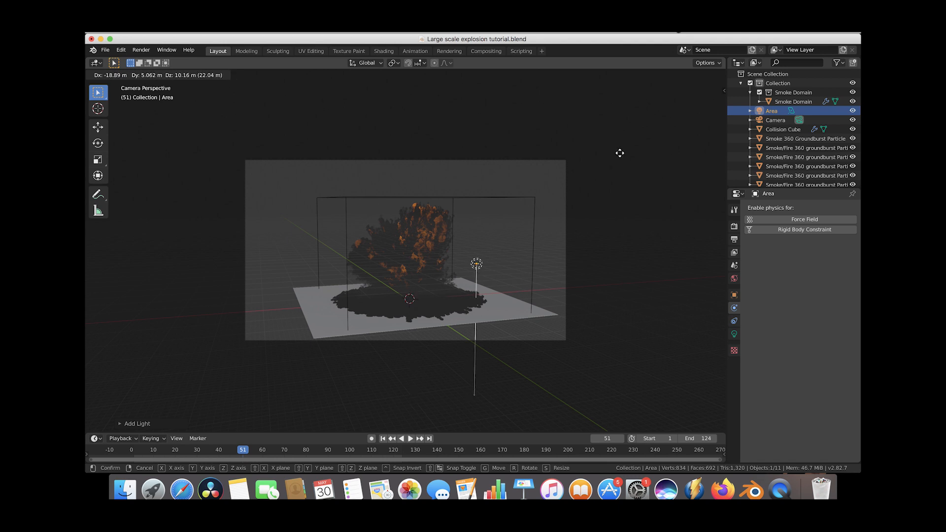
pyautogui.click(620, 154)
# Step: Rotate the area light to aim at the explosion and scale it up
pyautogui.press('r')
pyautogui.click(592, 233)
pyautogui.press('s')
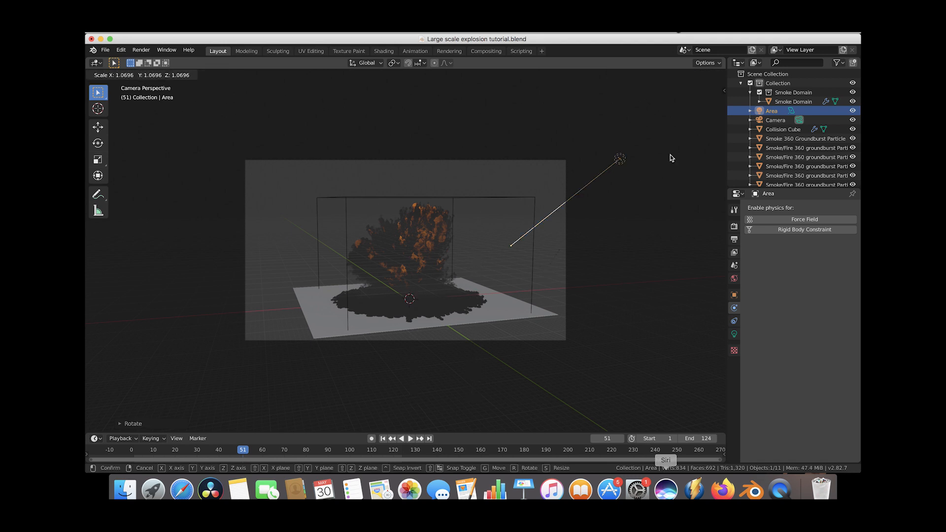
pyautogui.click(132, 311)
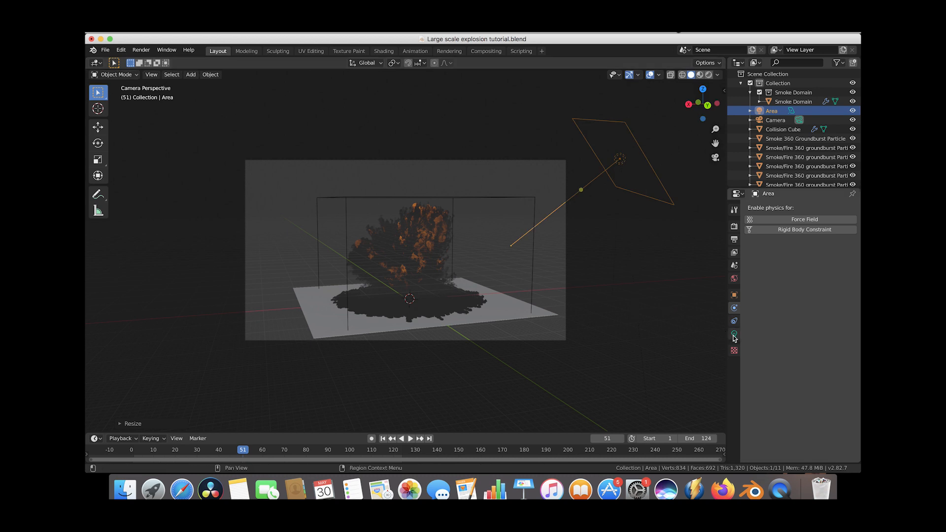
# Step: Set the area light's power to 10000 W
pyautogui.click(734, 335)
pyautogui.click(829, 268)
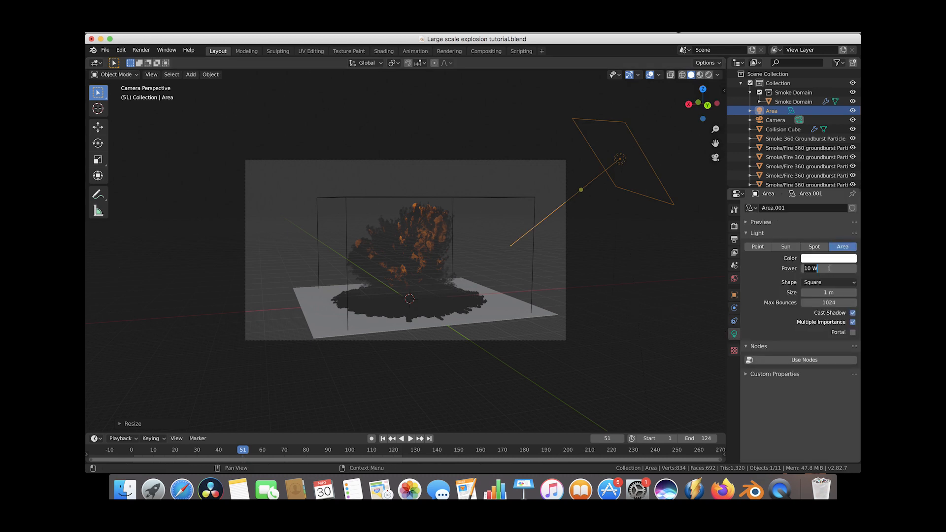
pyautogui.write('10000')
pyautogui.press('Return')
# Step: Duplicate the area light to the opposite side of the explosion and rotate the copy to face the smoke
pyautogui.hotkey('shift', 'd')
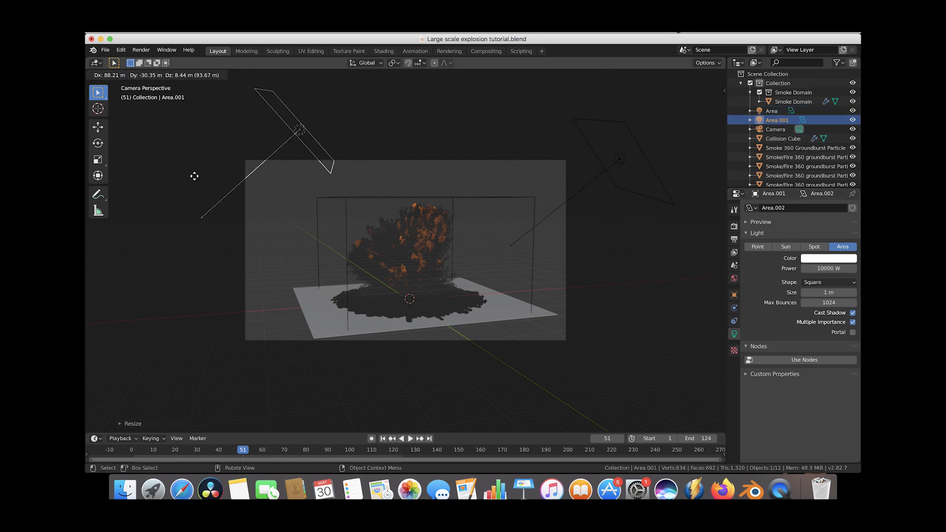
pyautogui.click(157, 279)
pyautogui.press('r')
pyautogui.click(285, 211)
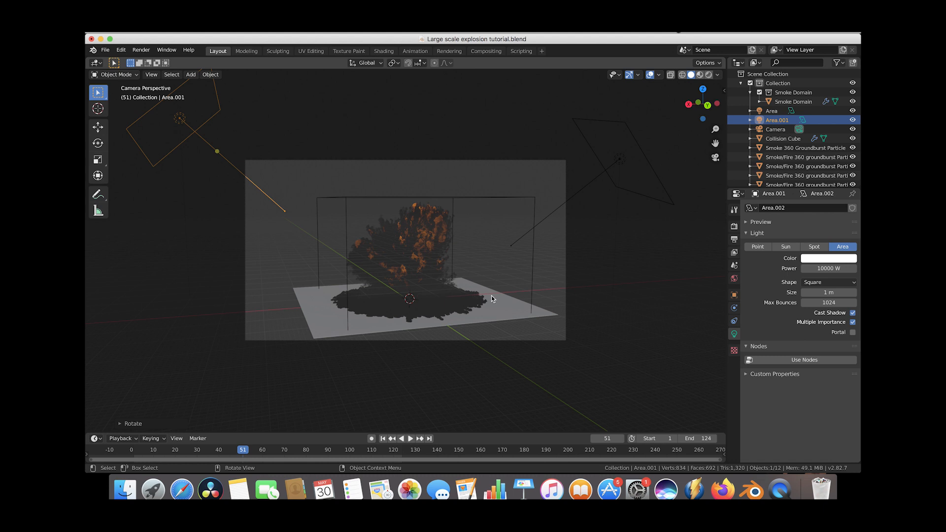
# Step: Use a Sky Texture as the world background colour and set its strength to 1.4
pyautogui.click(734, 279)
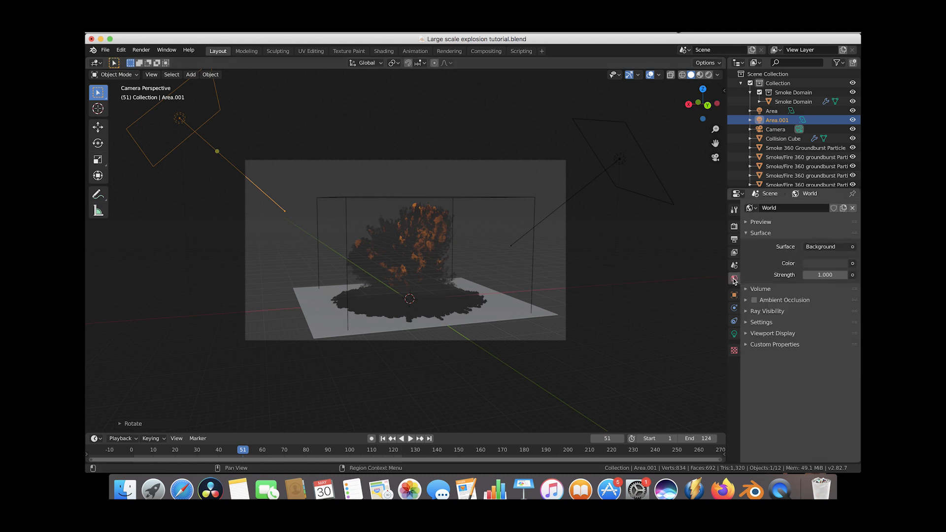
pyautogui.click(853, 263)
pyautogui.click(654, 365)
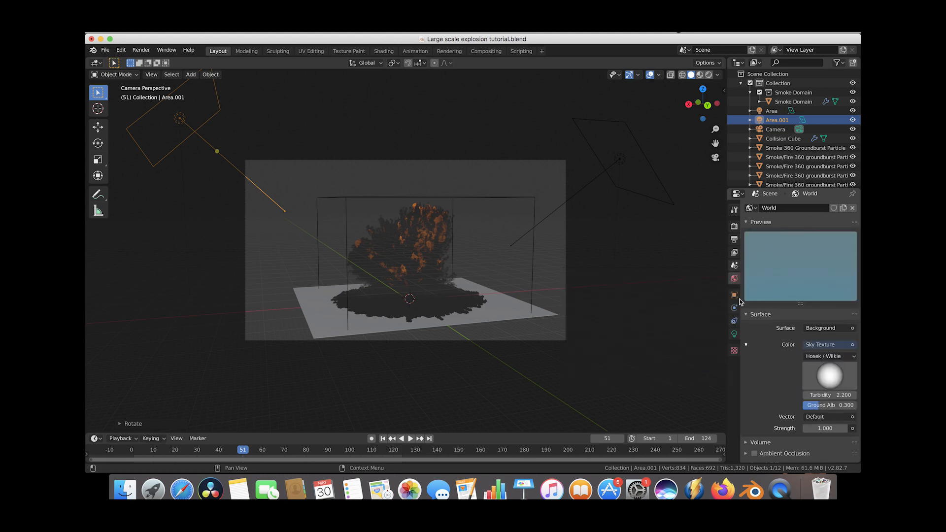
pyautogui.click(819, 428)
pyautogui.write('1.4')
pyautogui.press('Return')
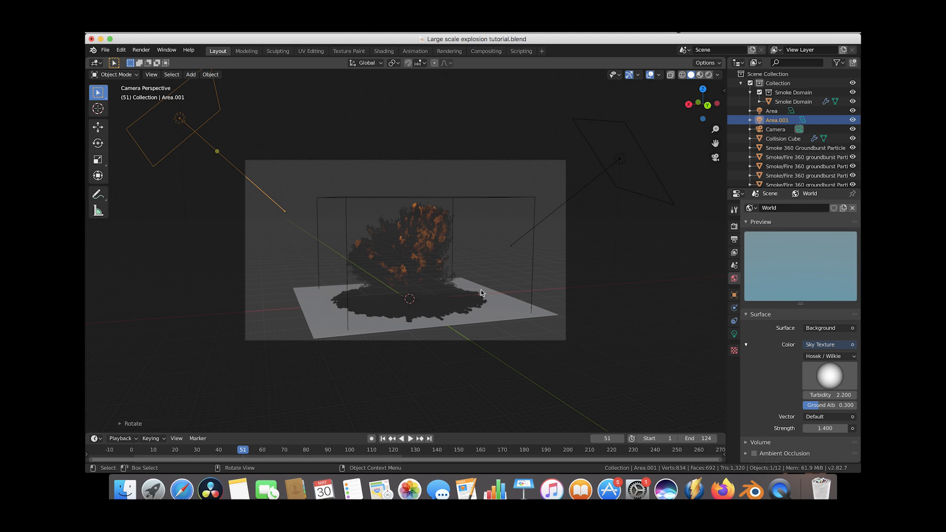
# Step: Set the volume max bounces to 5 in the Cycles light path settings
pyautogui.click(734, 227)
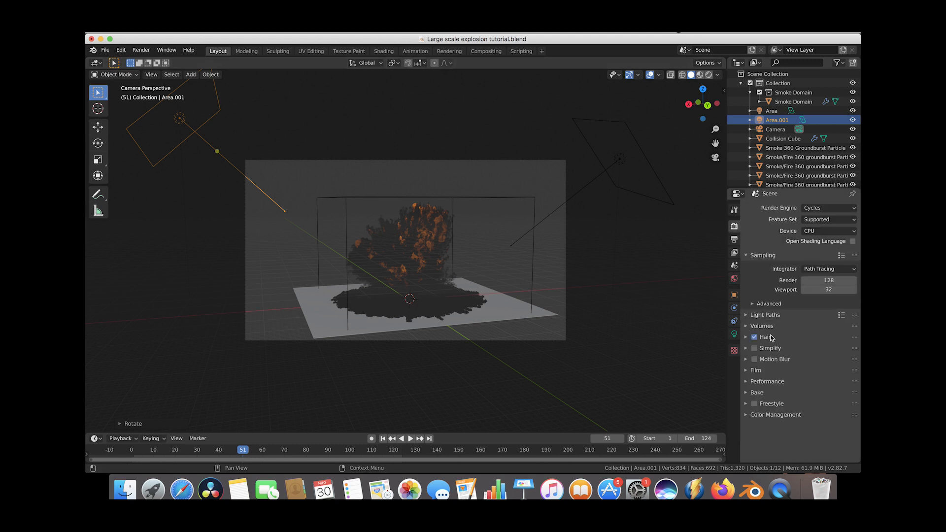
pyautogui.click(765, 315)
pyautogui.scroll(-4, 828, 340)
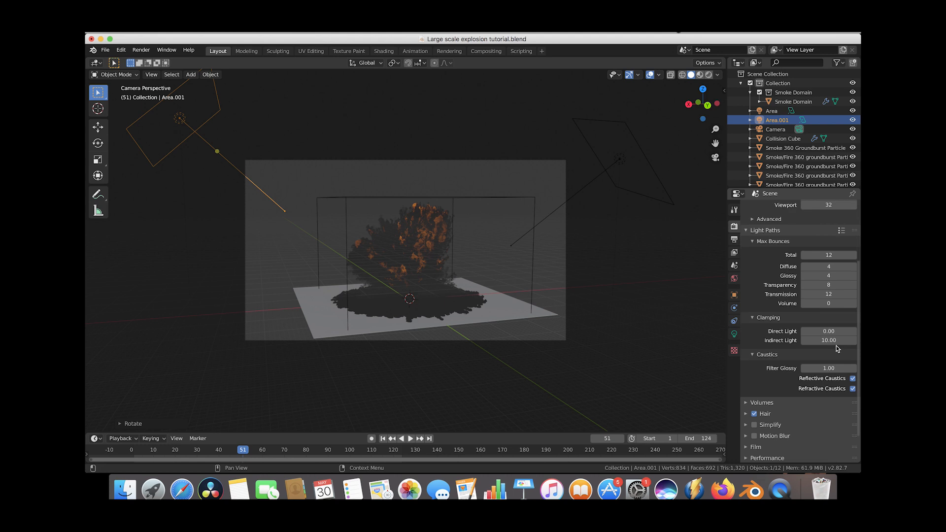
pyautogui.click(827, 306)
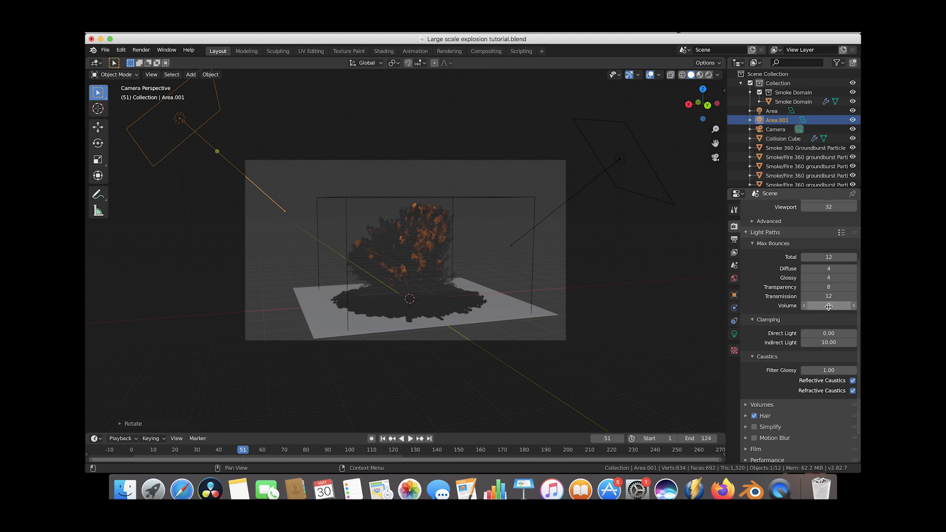
pyautogui.scroll(-1, 783, 349)
pyautogui.scroll(-1, 784, 348)
# Step: Set the render's volume step size to 0.05 m and the max steps to 260
pyautogui.click(746, 388)
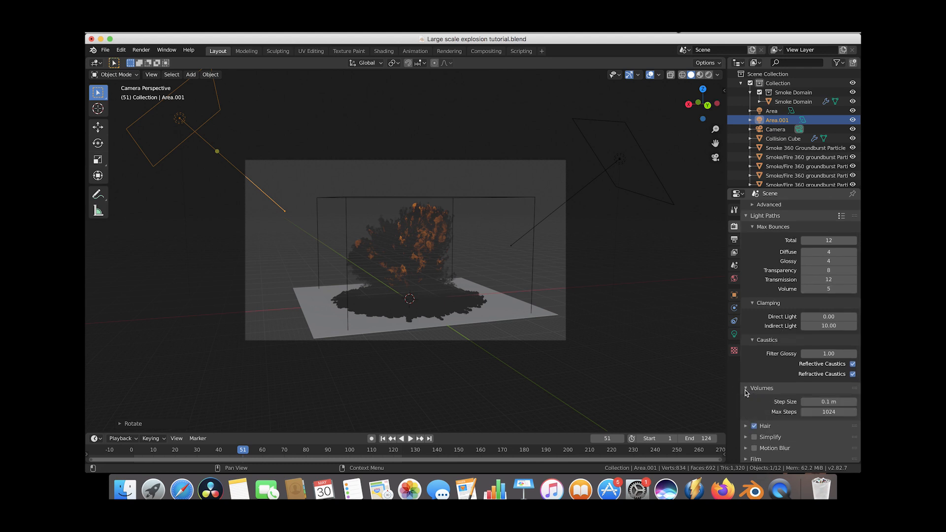
pyautogui.scroll(-3, 781, 348)
pyautogui.click(829, 356)
pyautogui.write('.0')
pyautogui.press('Return')
pyautogui.click(828, 366)
pyautogui.write('260')
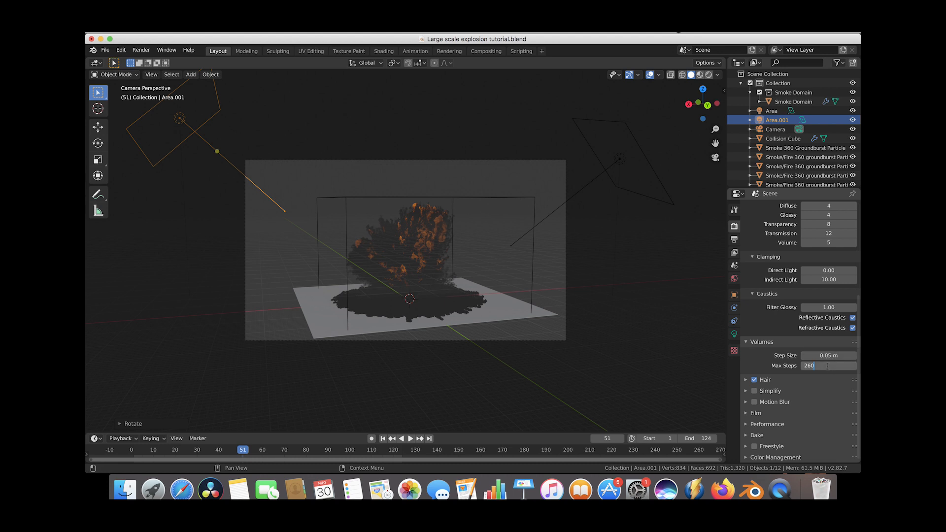
pyautogui.press('Return')
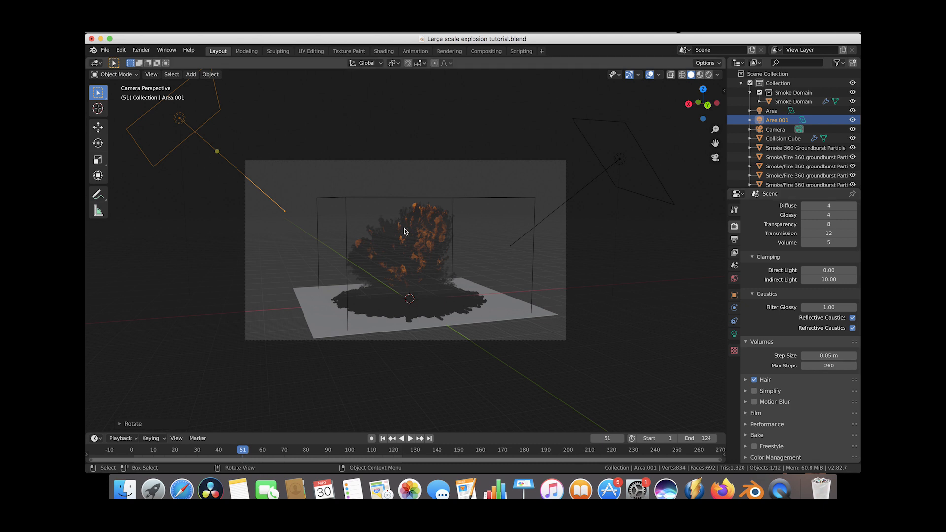
# Step: Show the scene with rendered shading in the Shading workspace and enable a transparent film background
pyautogui.click(383, 52)
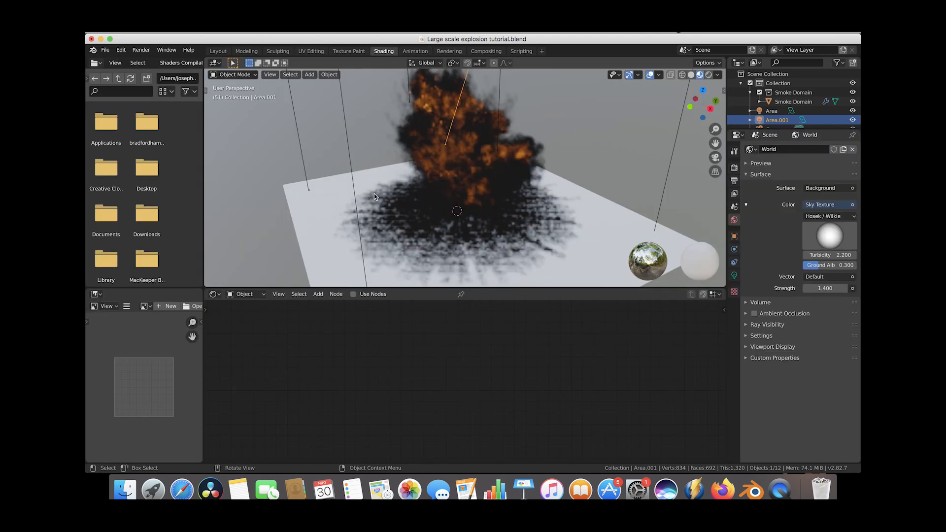
pyautogui.click(709, 75)
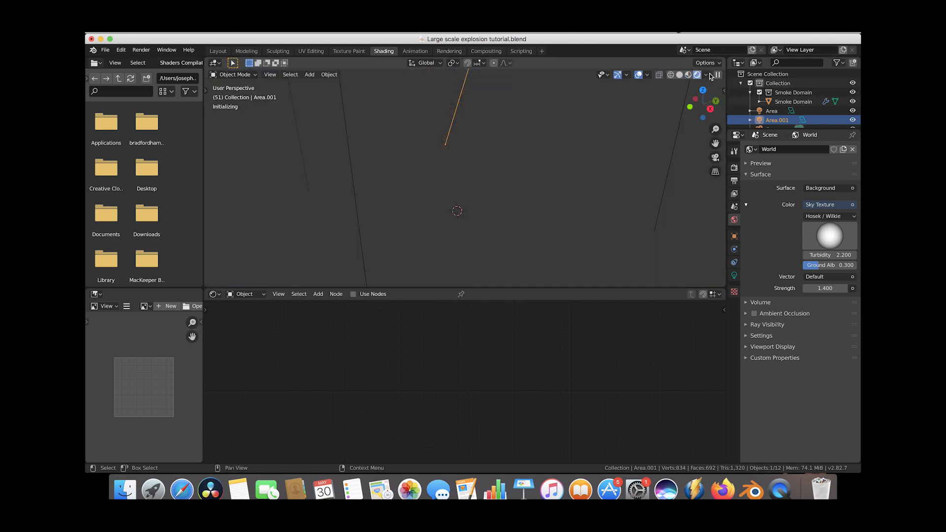
pyautogui.click(734, 169)
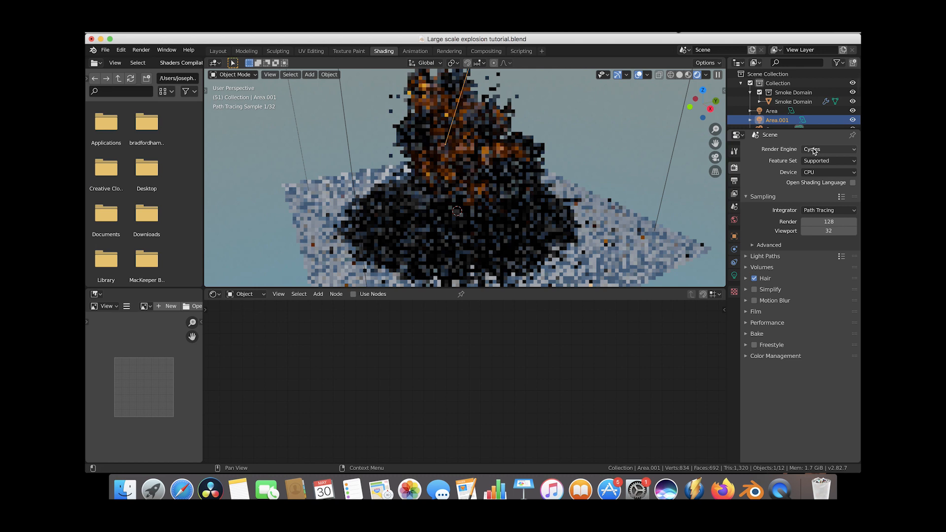
pyautogui.click(748, 314)
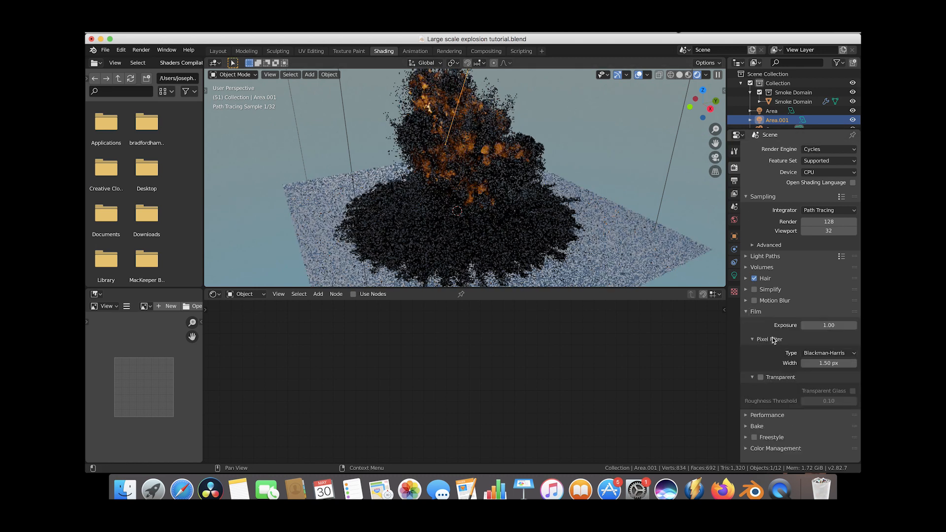
pyautogui.click(761, 378)
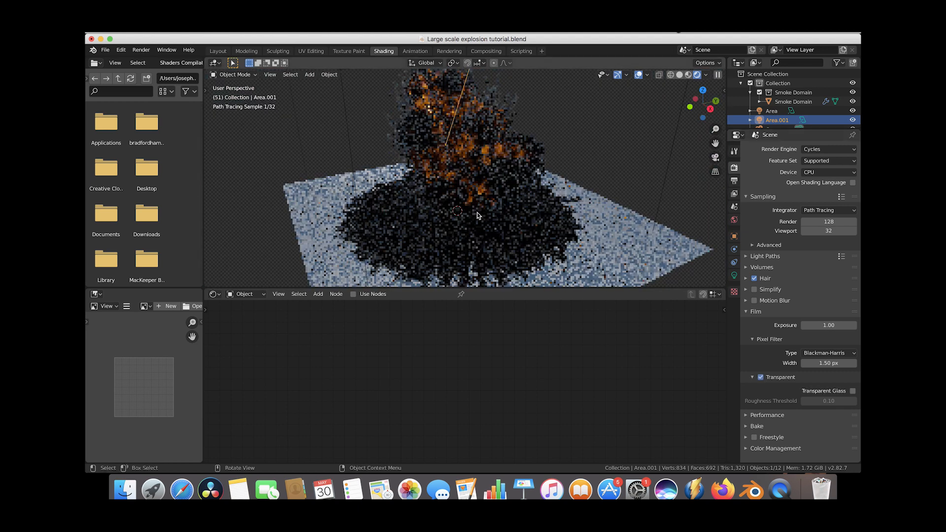
# Step: View the rendered explosion from the camera's viewpoint
pyautogui.scroll(-2, 560, 124)
pyautogui.click(270, 75)
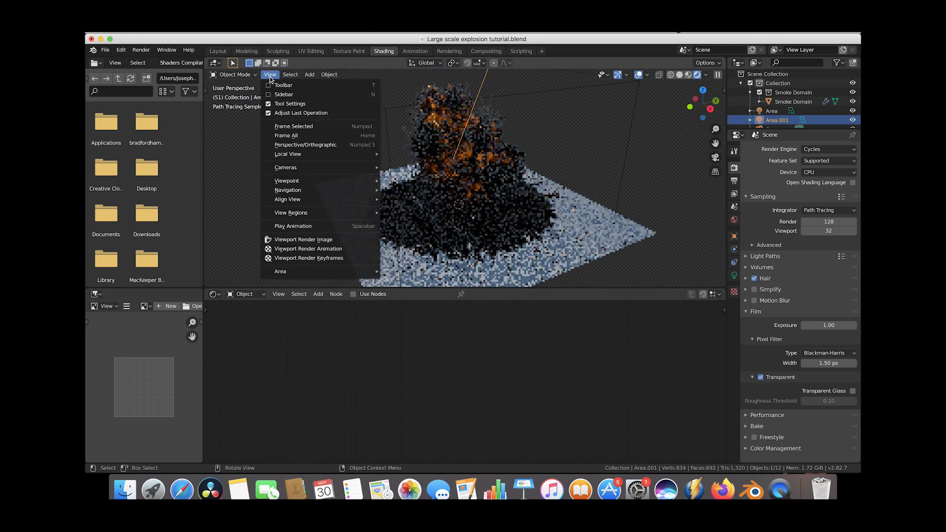
pyautogui.click(392, 181)
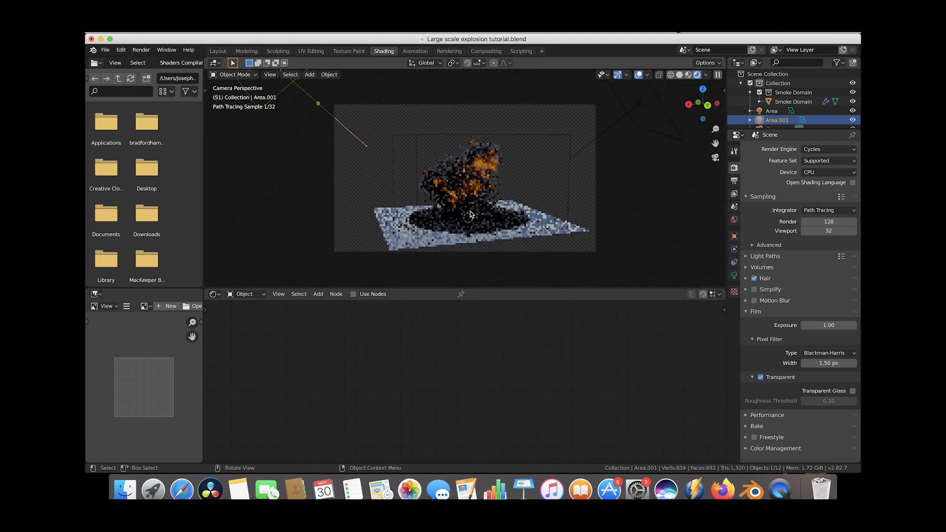
# Step: Enlarge the ground slab in solid shading, stretching it further along Y, to a scale of about 59.2 in X and 50 in Y
pyautogui.press('Home')
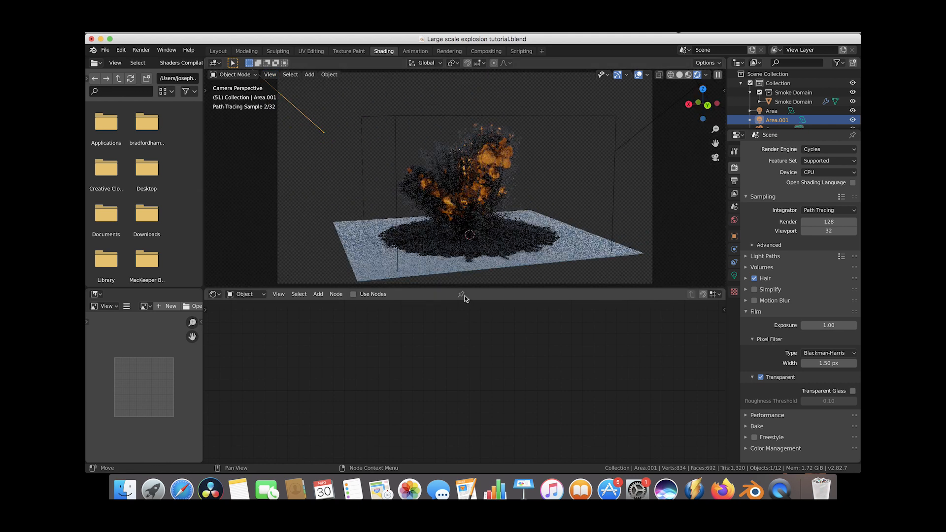
pyautogui.click(591, 250)
pyautogui.press('z')
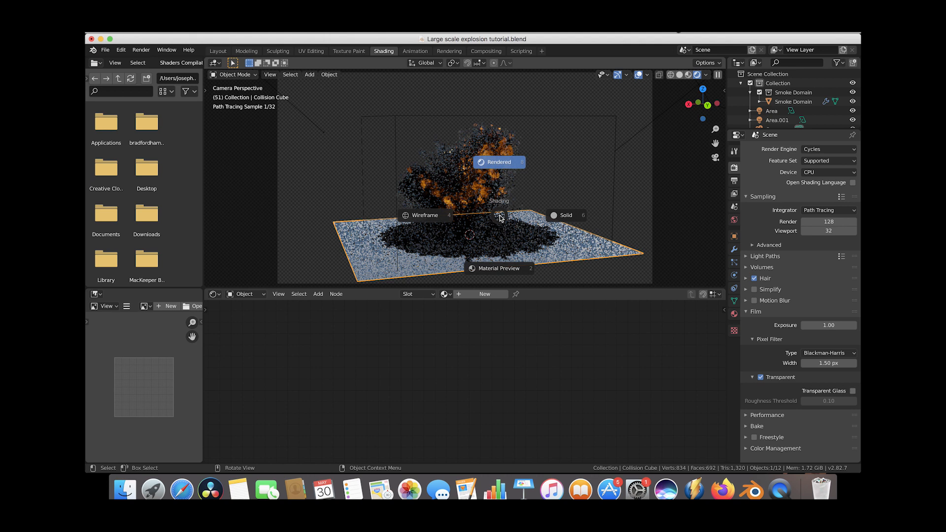
pyautogui.click(573, 219)
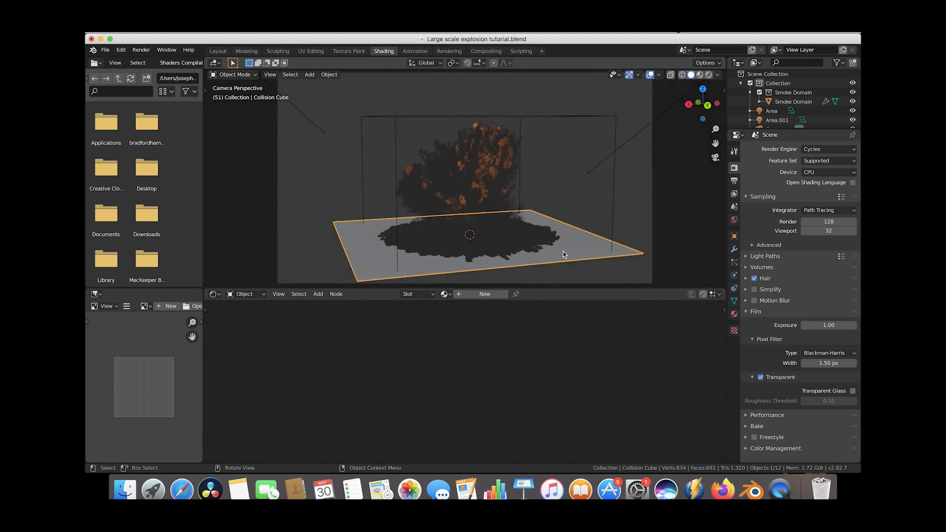
pyautogui.press('s')
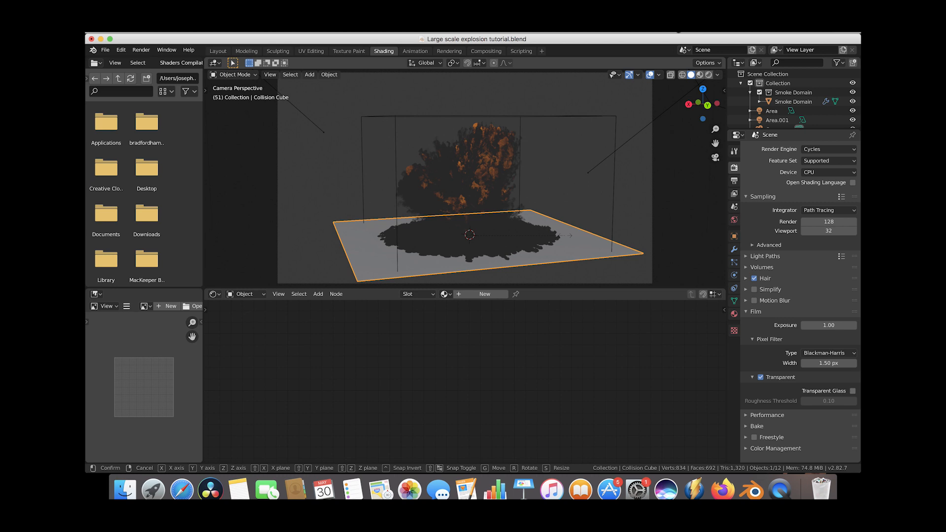
pyautogui.click(576, 246)
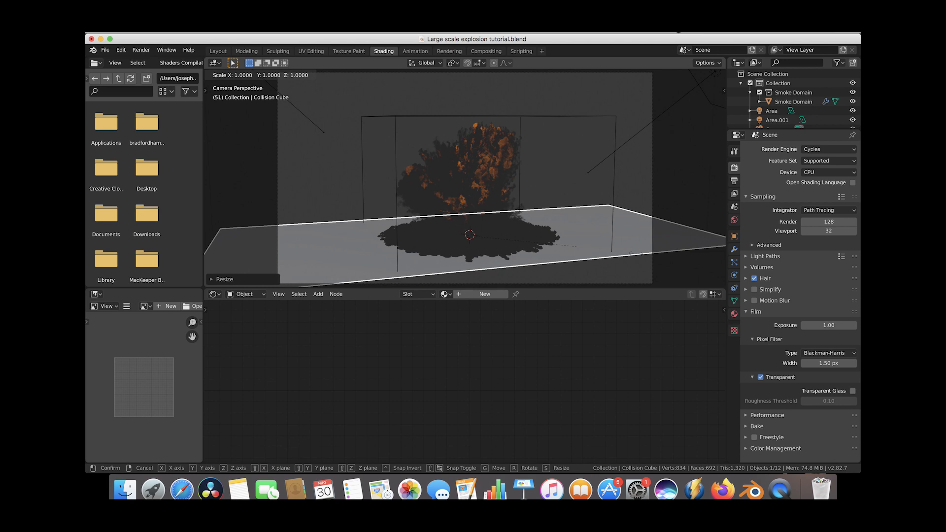
pyautogui.press('y')
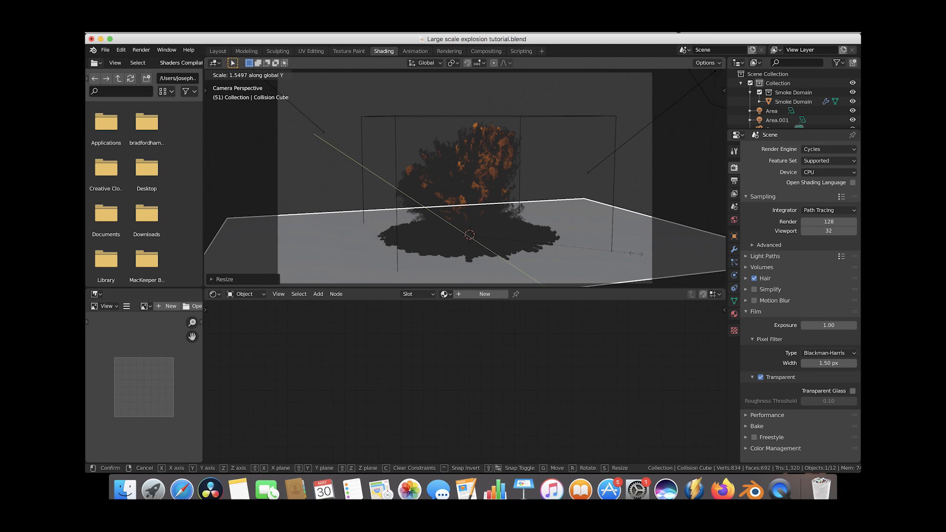
pyautogui.click(634, 253)
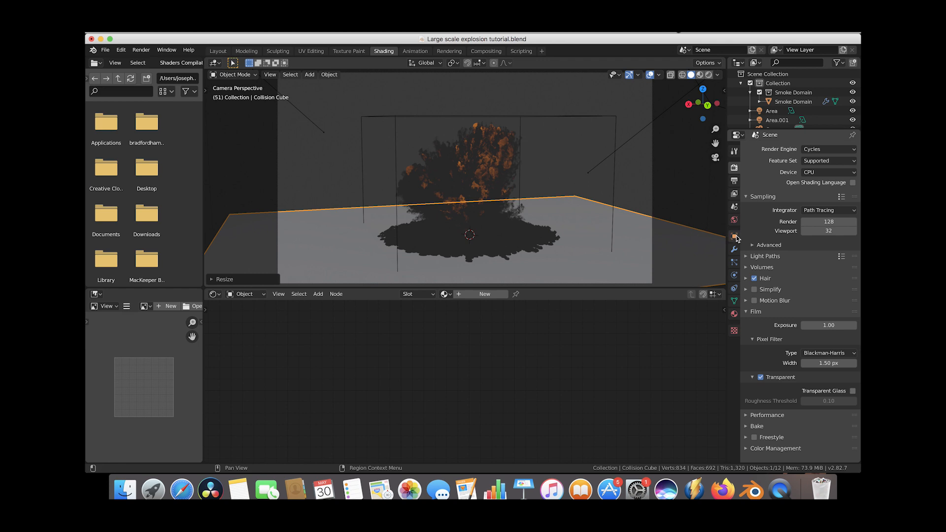
# Step: Make the ground slab a shadow catcher in its object visibility settings
pyautogui.click(734, 237)
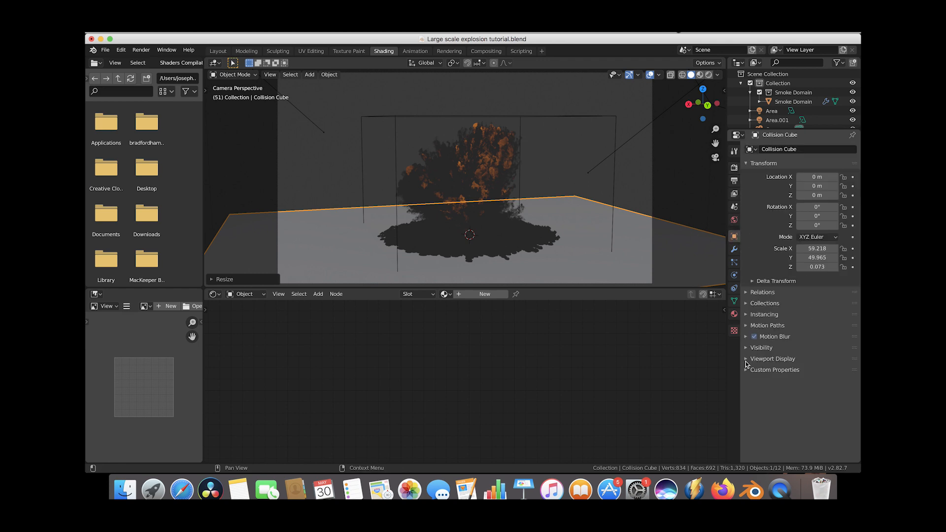
pyautogui.click(761, 348)
pyautogui.scroll(-3, 746, 348)
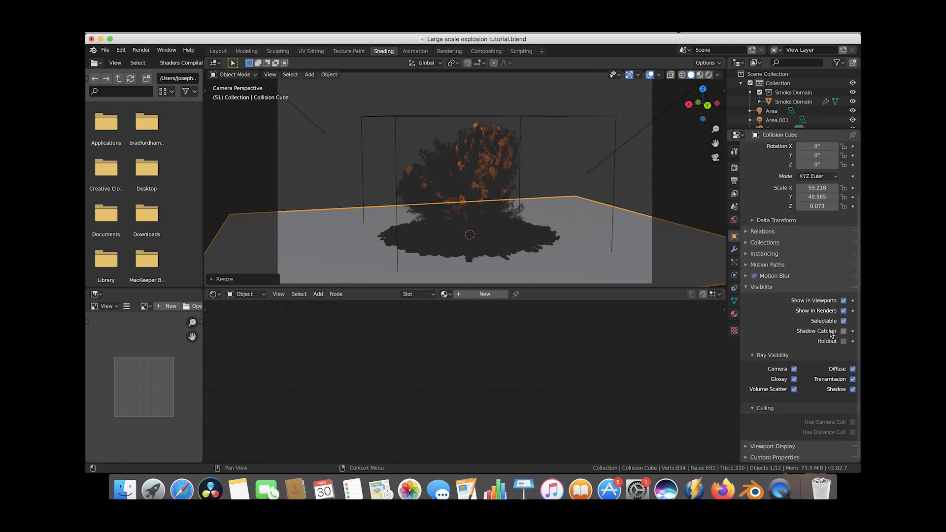
pyautogui.click(843, 333)
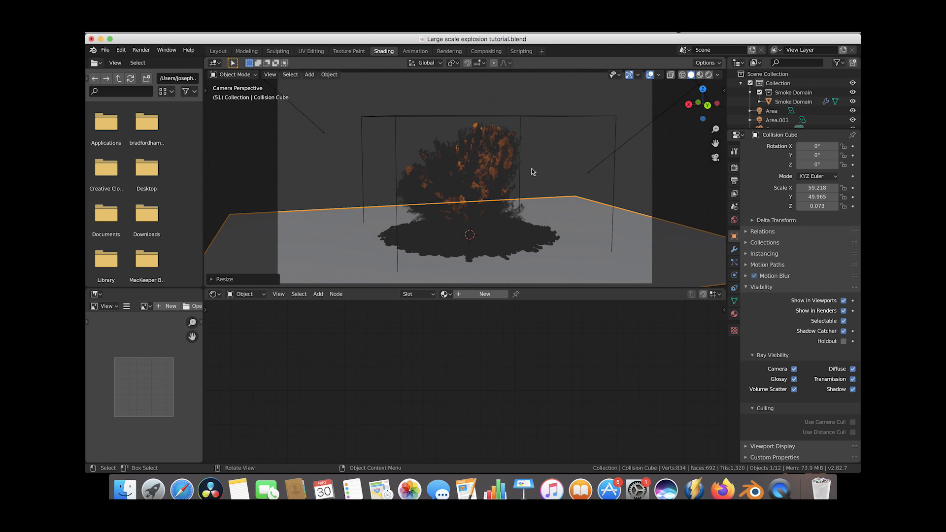
# Step: Select the smoke domain, bring its whole material node setup into view, and switch the viewport to rendered shading
pyautogui.click(527, 118)
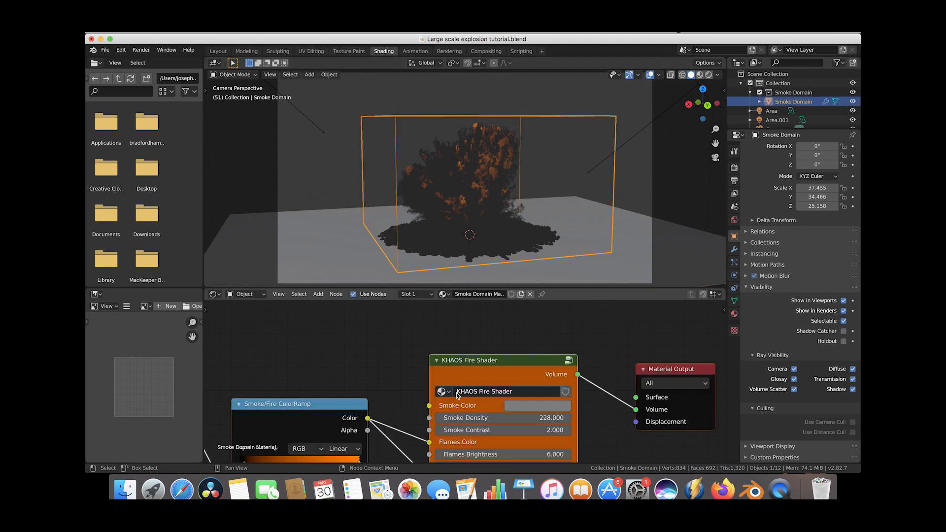
pyautogui.scroll(-4, 457, 396)
pyautogui.scroll(-2, 406, 428)
pyautogui.hscroll(-3, 405, 428)
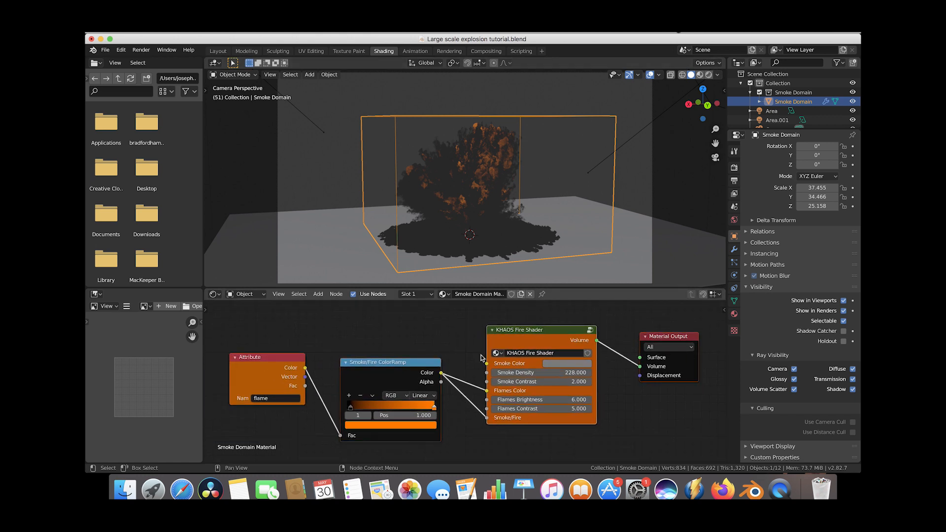
pyautogui.press('z')
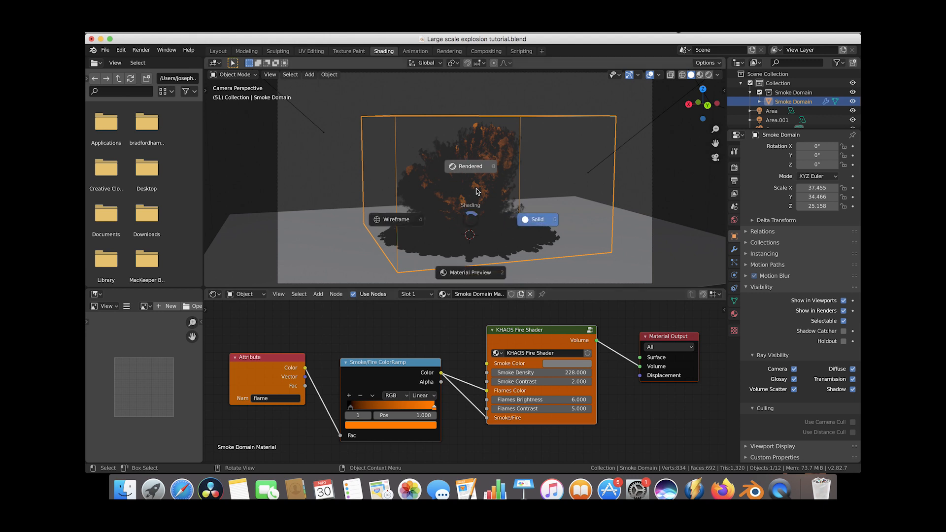
pyautogui.click(481, 166)
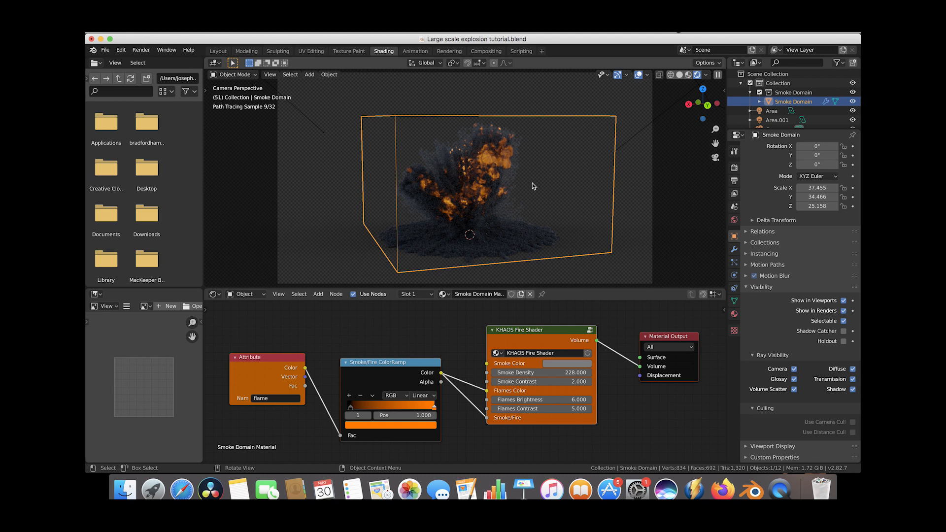
# Step: Set the Smoke Contrast of the KHAOS Fire Shader to 4
pyautogui.click(544, 382)
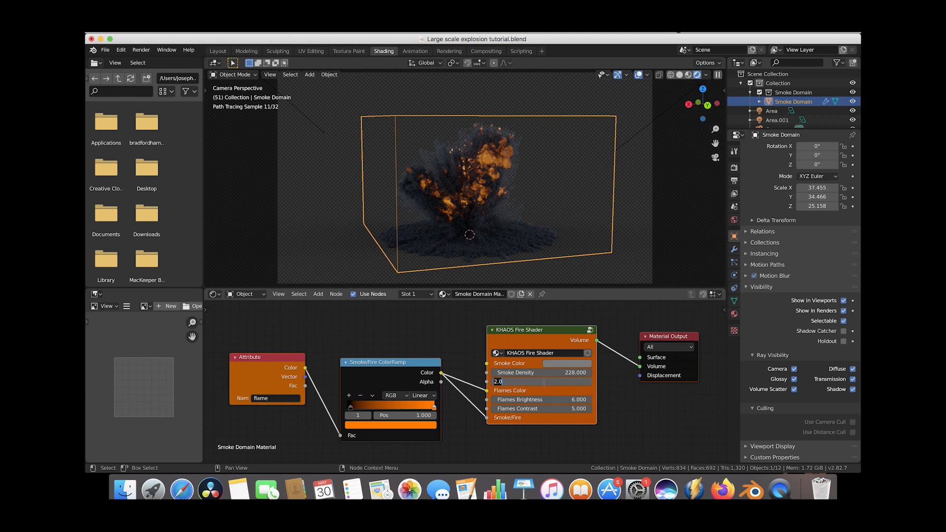
pyautogui.write('4')
pyautogui.press('Return')
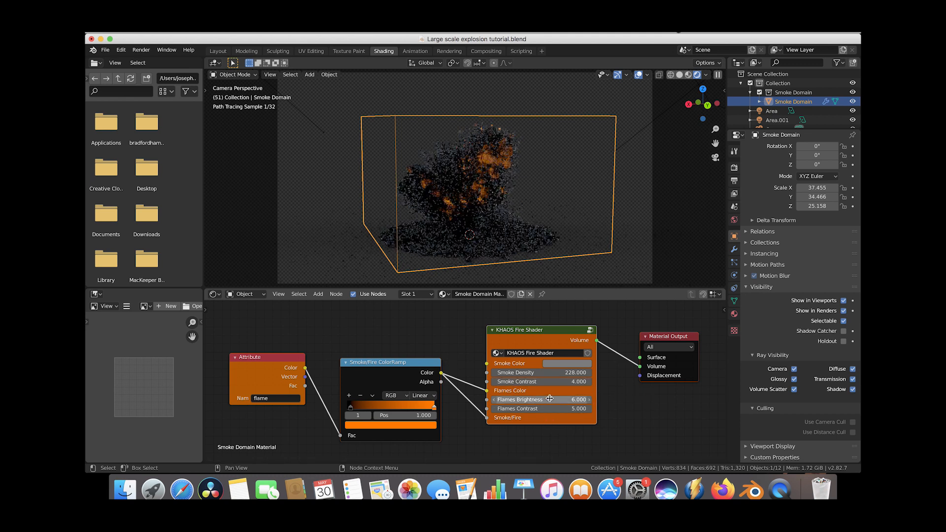
# Step: Set the KHAOS Fire Shader's Flames Brightness to 10 and darken its Smoke Color
pyautogui.click(549, 399)
pyautogui.write('10')
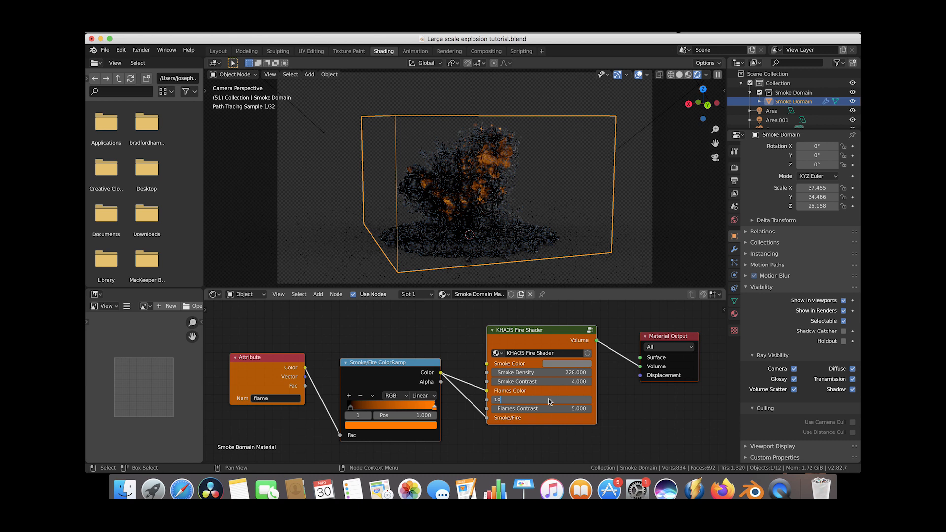
pyautogui.press('Return')
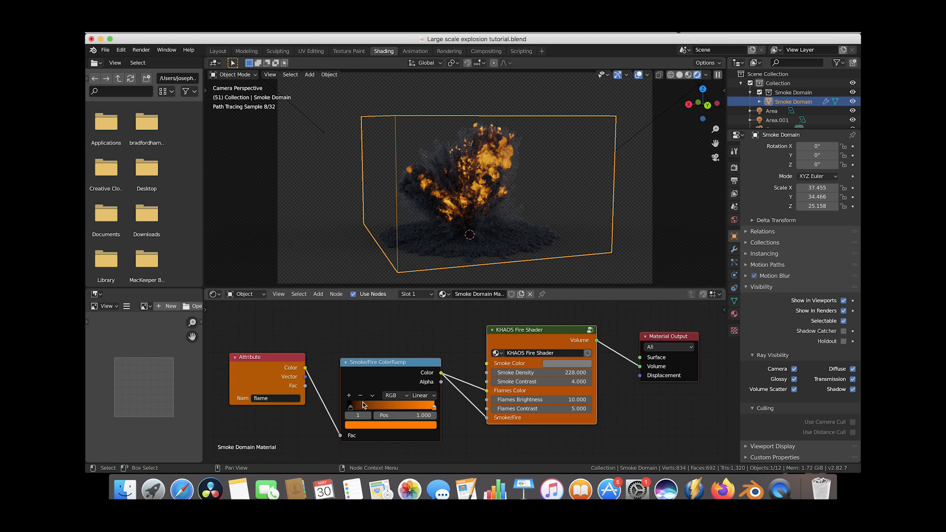
pyautogui.click(572, 365)
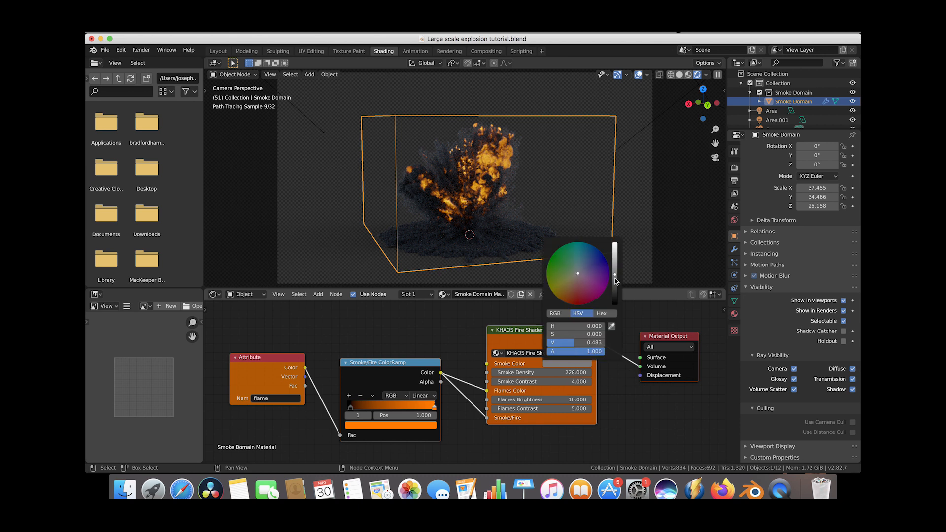
pyautogui.click(615, 282)
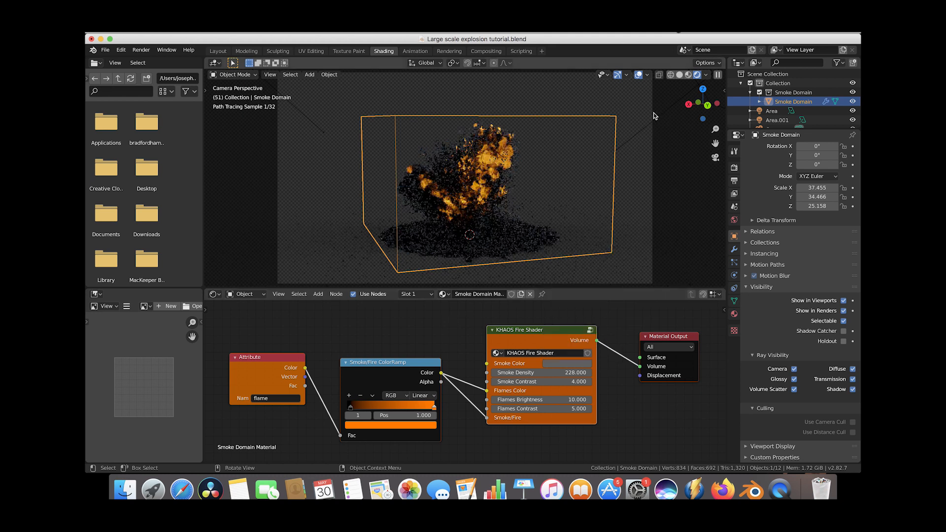
# Step: In solid shading, duplicate the Area.001 light across the slab, placing the copy about 65.6 m high with a Z rotation of 86.1°
pyautogui.press('z')
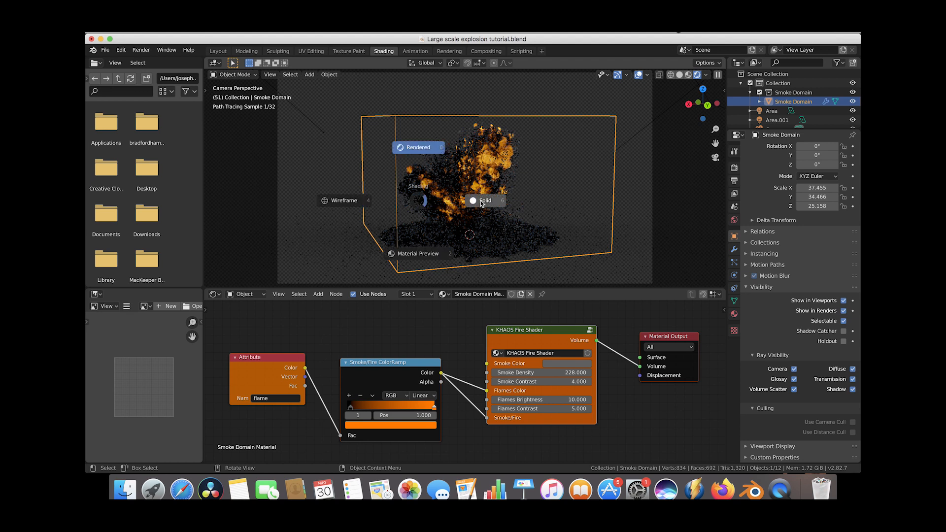
pyautogui.click(483, 203)
pyautogui.scroll(-5, 505, 201)
pyautogui.hscroll(-5, 505, 201)
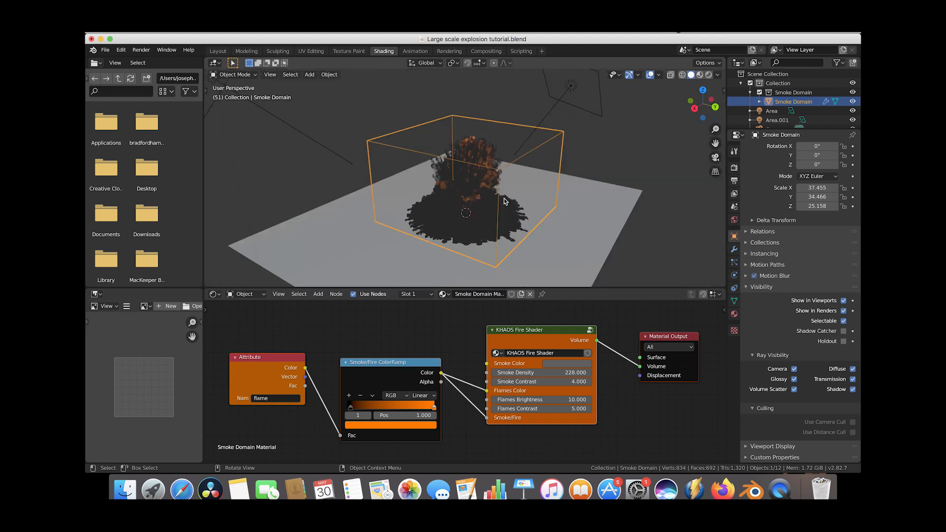
pyautogui.scroll(-3, 503, 201)
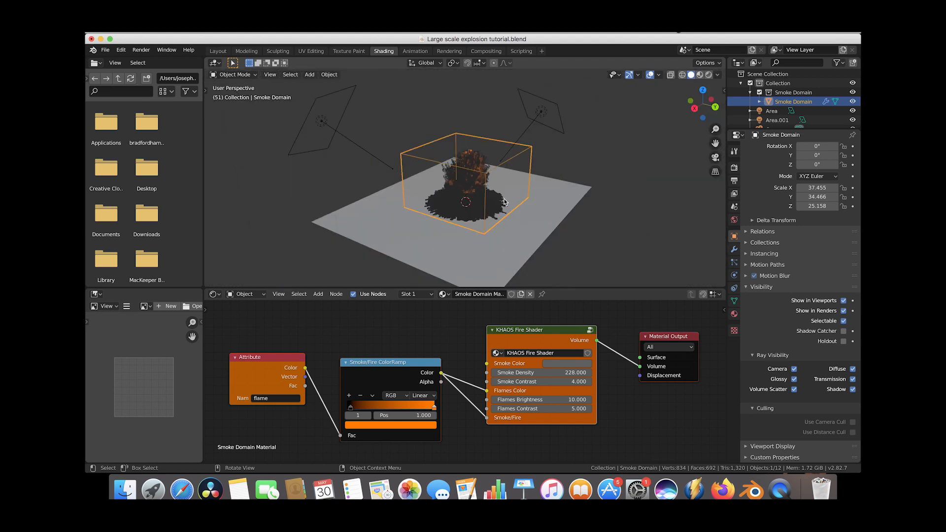
pyautogui.scroll(-3, 557, 152)
pyautogui.scroll(3, 556, 152)
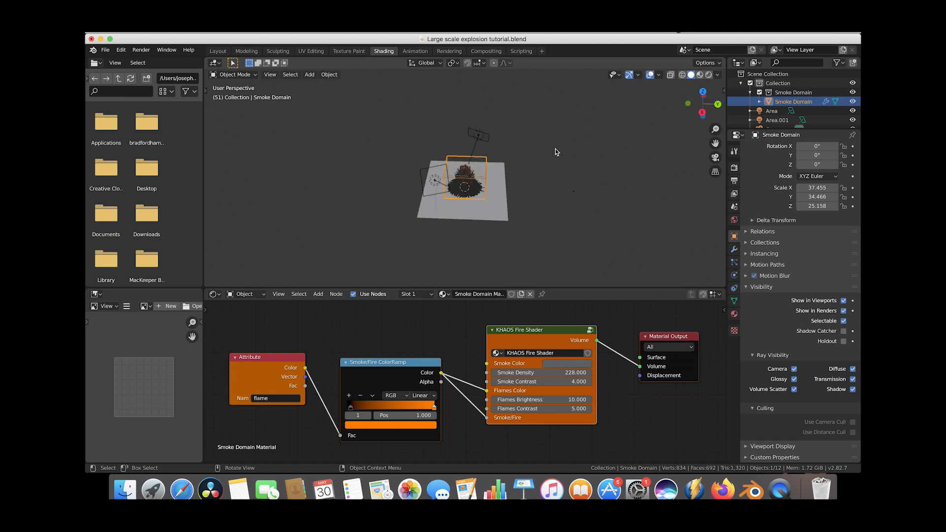
pyautogui.hscroll(-1, 494, 169)
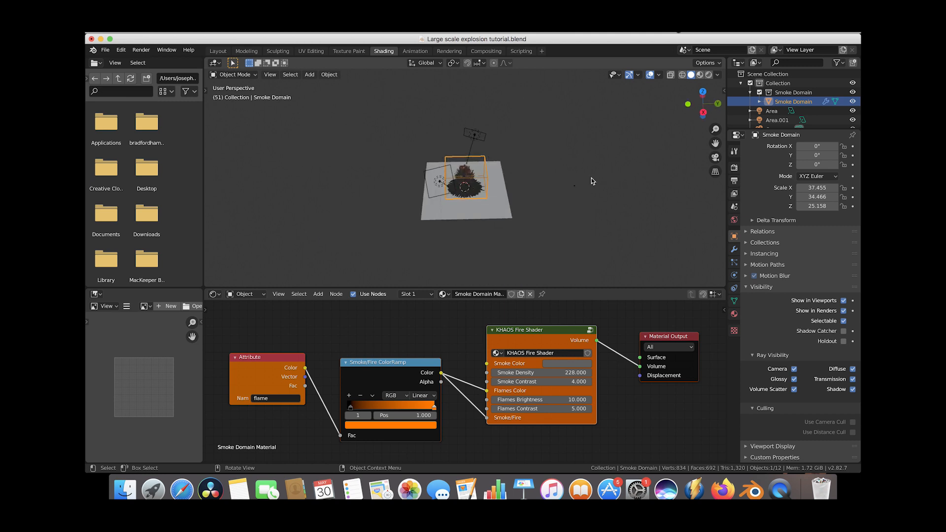
pyautogui.click(441, 170)
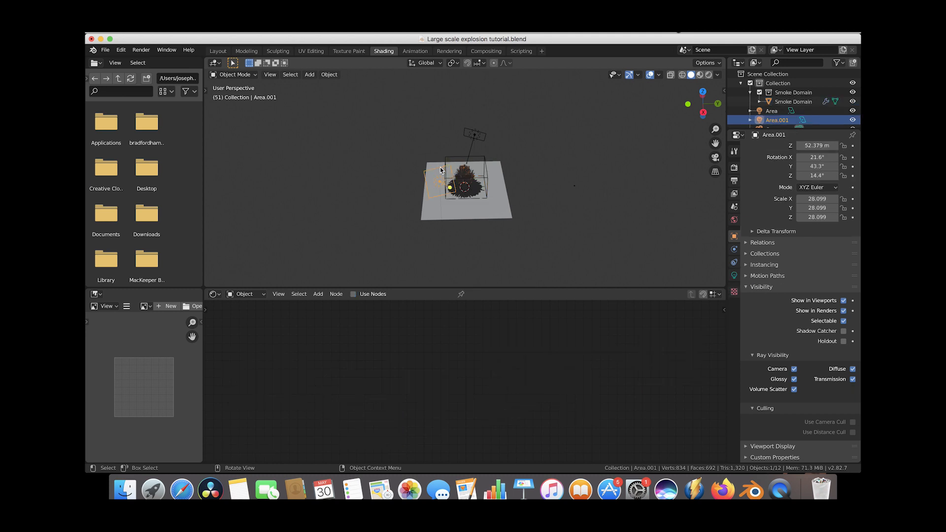
pyautogui.moveTo(441, 170); pyautogui.dragTo(420, 192, button='middle')
pyautogui.hotkey('shift', 'd')
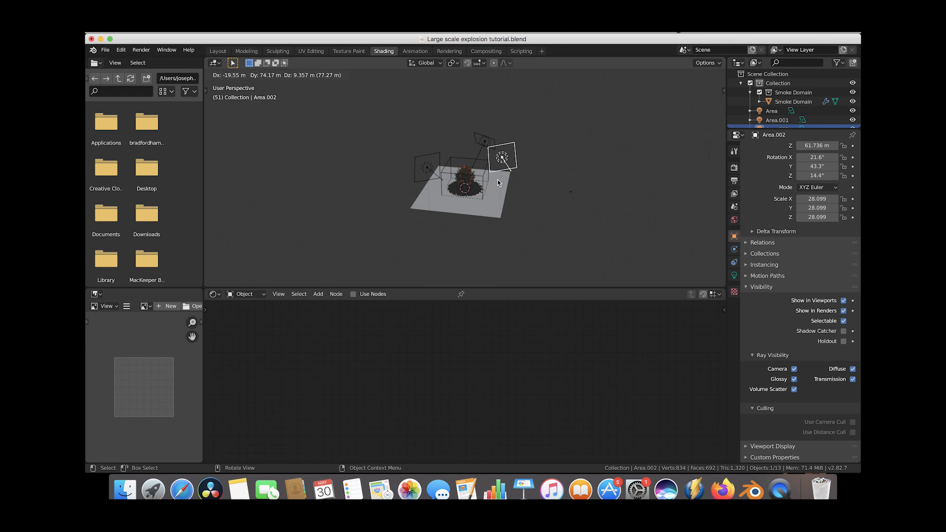
pyautogui.click(498, 183)
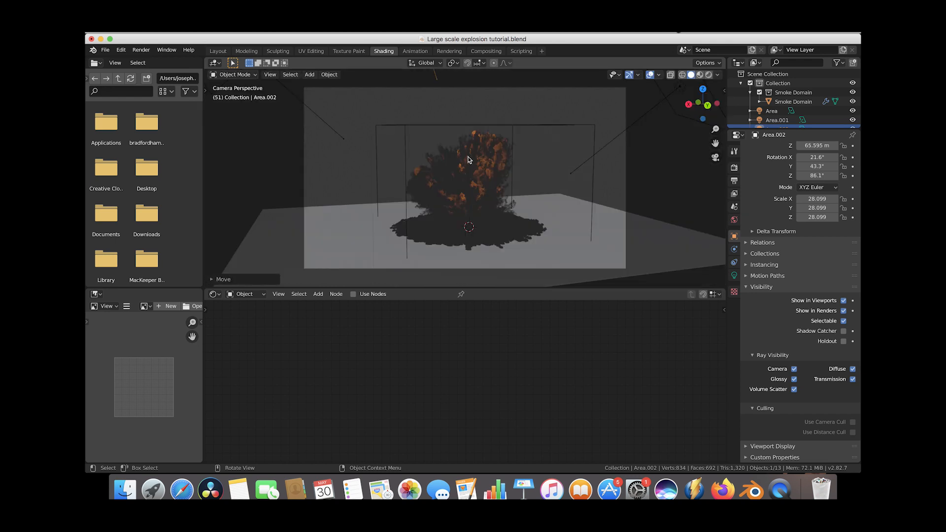
# Step: With rendered shading on, set the power of the duplicated area light, Area.002, to 20000 W
pyautogui.press('z')
pyautogui.click(470, 149)
pyautogui.click(792, 102)
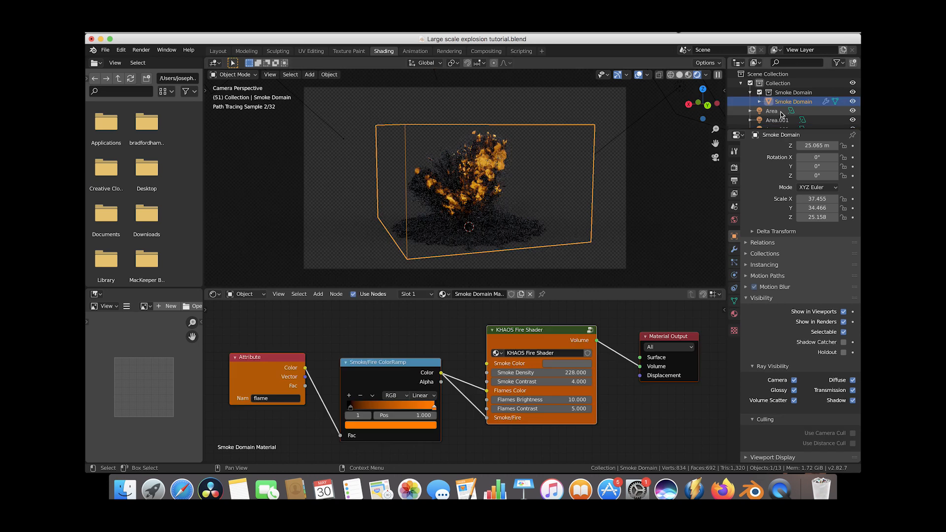
pyautogui.scroll(-2, 778, 120)
pyautogui.click(778, 115)
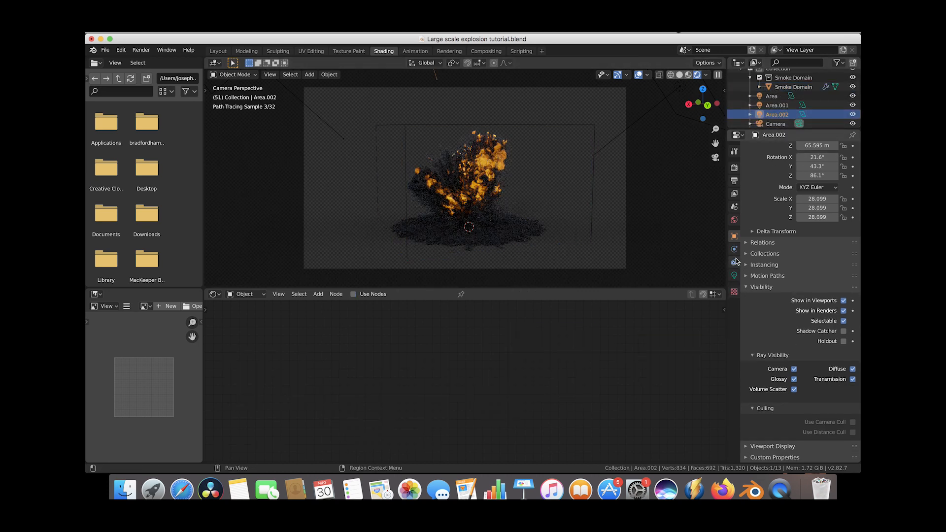
pyautogui.click(734, 276)
pyautogui.click(830, 210)
pyautogui.write('20000 W')
pyautogui.press('Return')
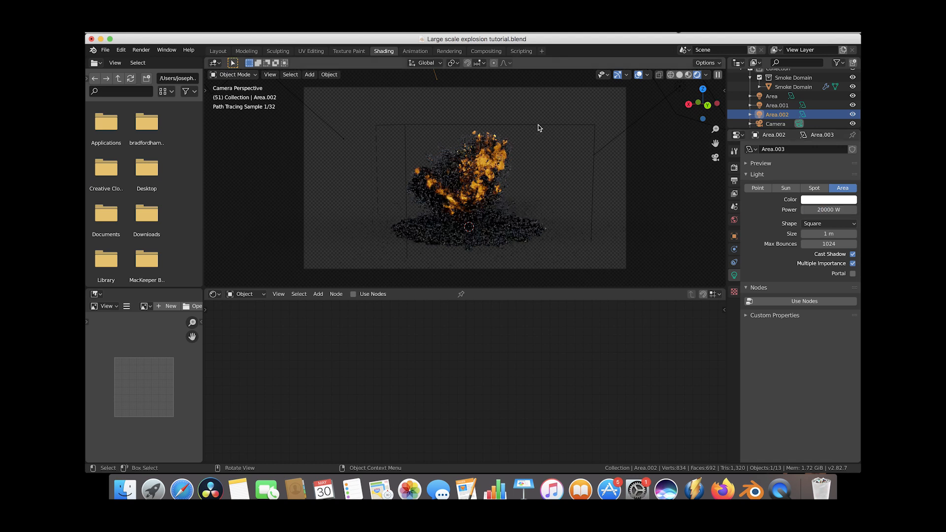
# Step: Set the Smoke Domain's KHAOS Fire Shader to a Smoke Contrast of 3 and a Flames Brightness of 7
pyautogui.click(538, 126)
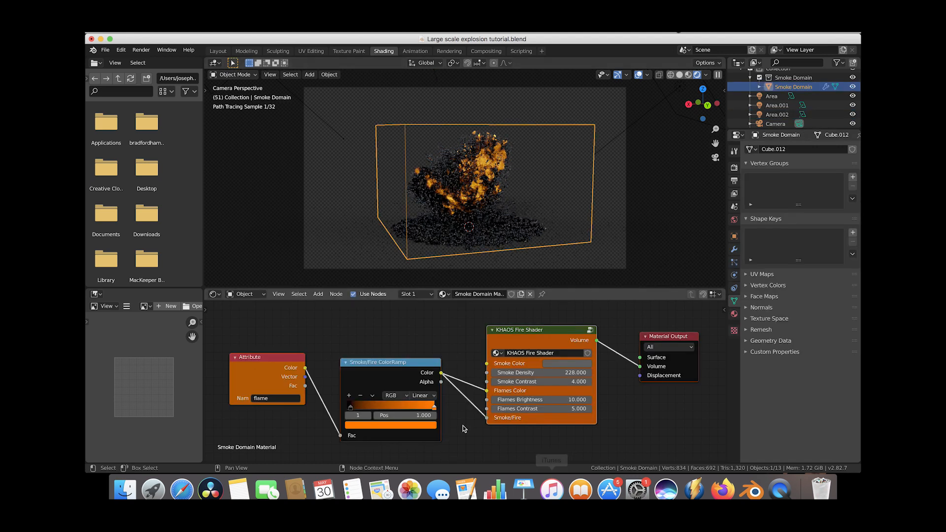
pyautogui.click(554, 382)
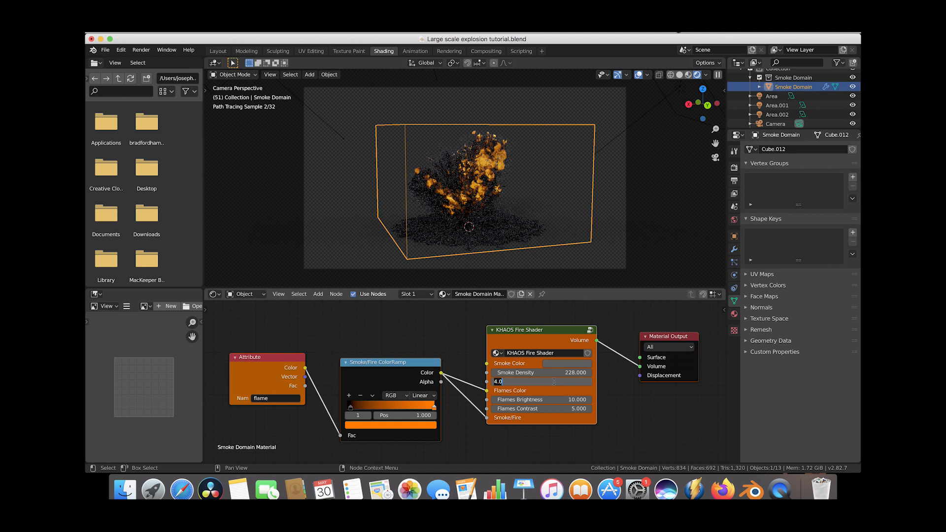
pyautogui.write('3')
pyautogui.press('Return')
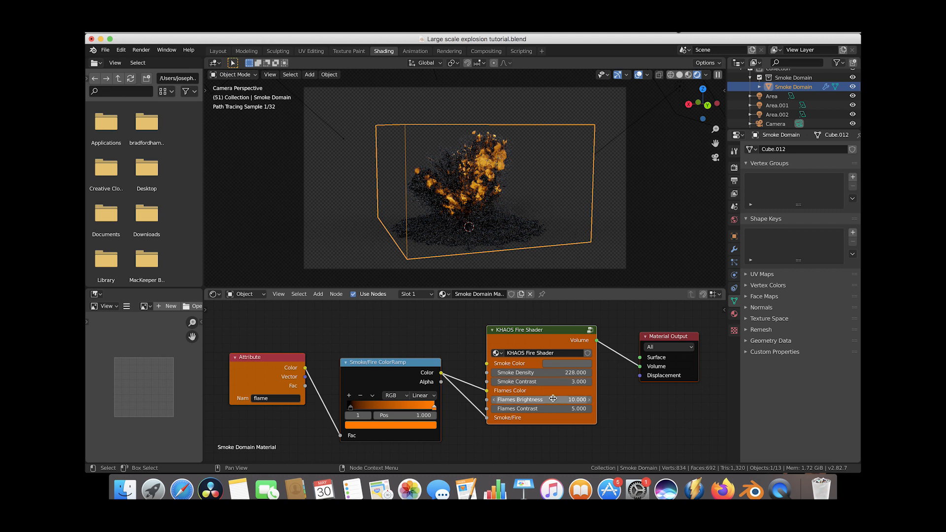
pyautogui.click(553, 400)
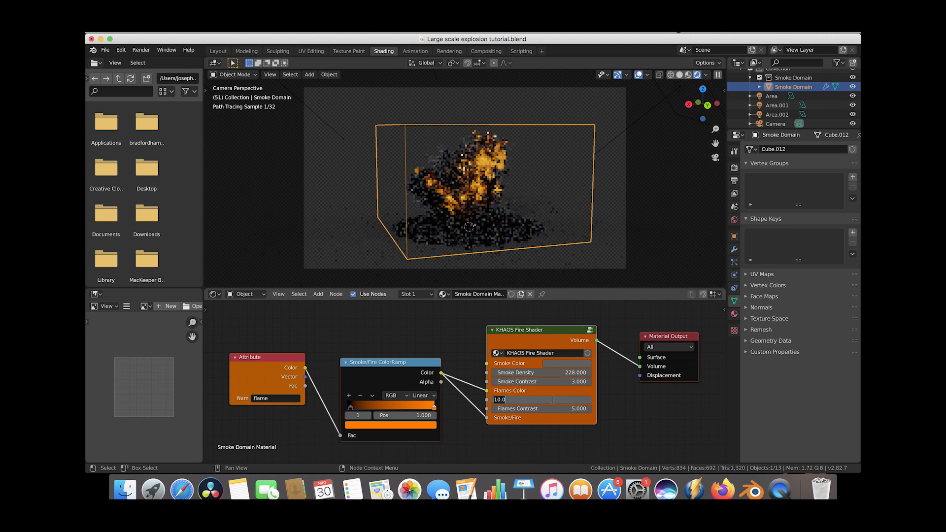
pyautogui.write('7')
pyautogui.press('Return')
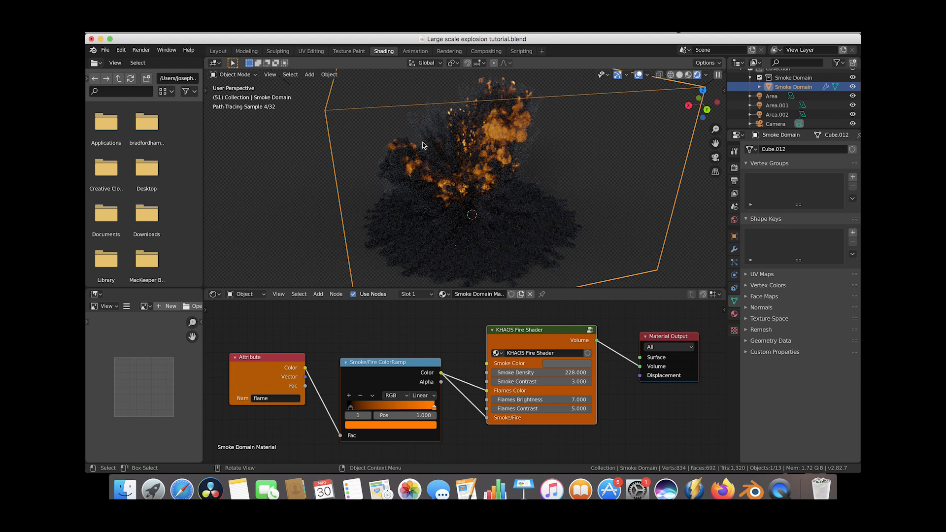
# Step: Switch the viewport to solid shading and, in the Layout workspace, set the Cycles render samples to 36
pyautogui.press('z')
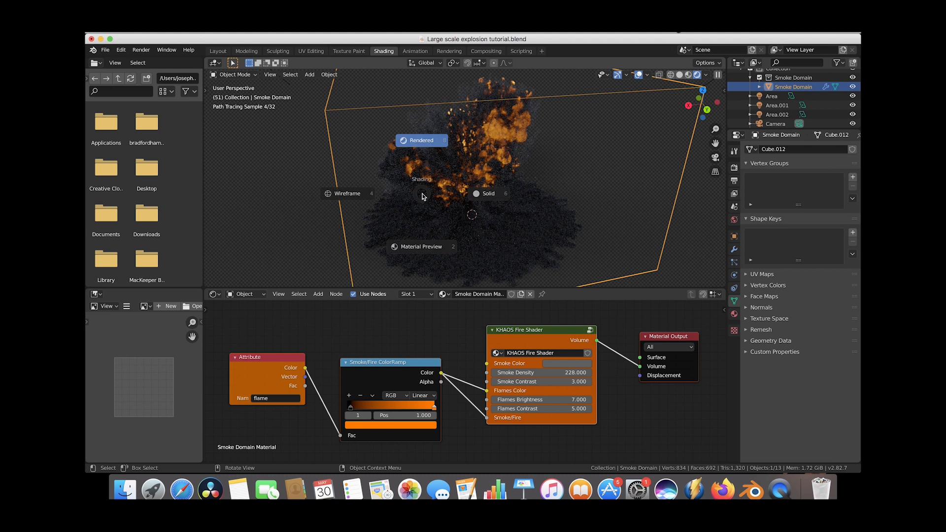
pyautogui.click(494, 192)
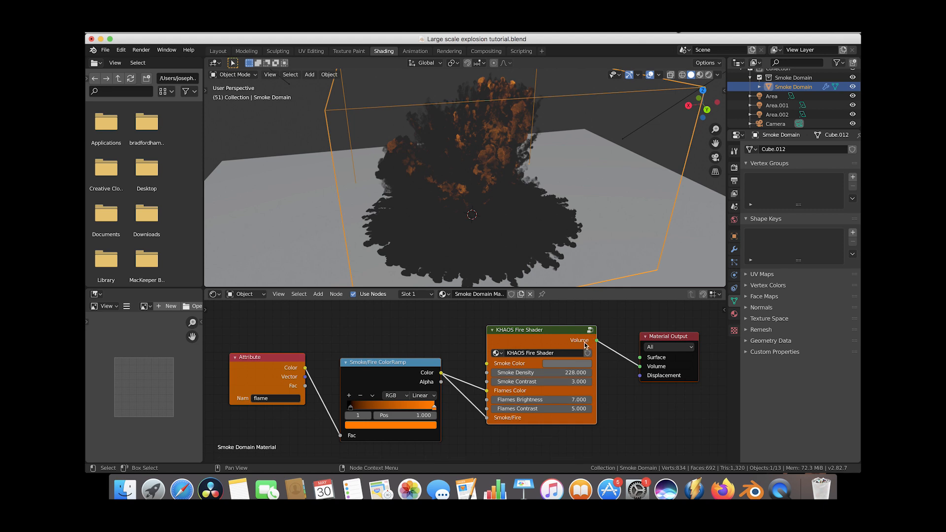
pyautogui.click(218, 51)
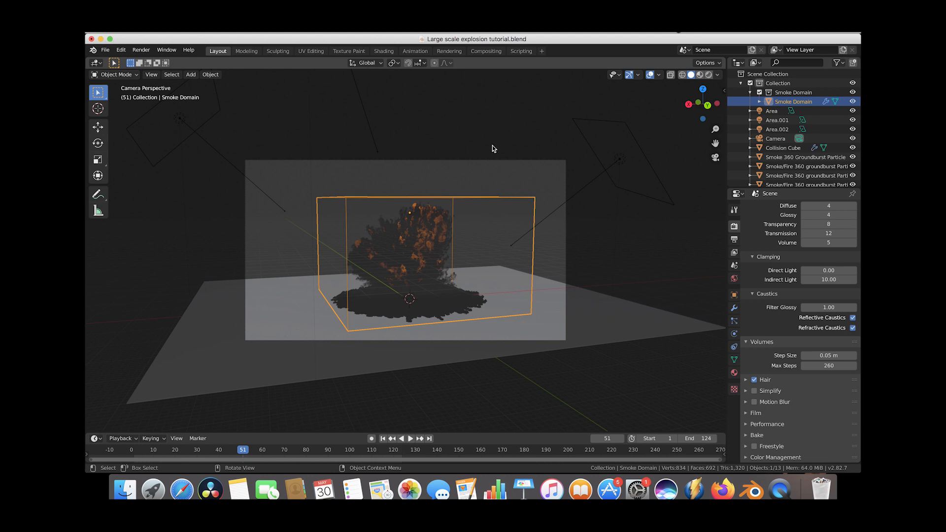
pyautogui.click(483, 161)
pyautogui.scroll(6, 800, 285)
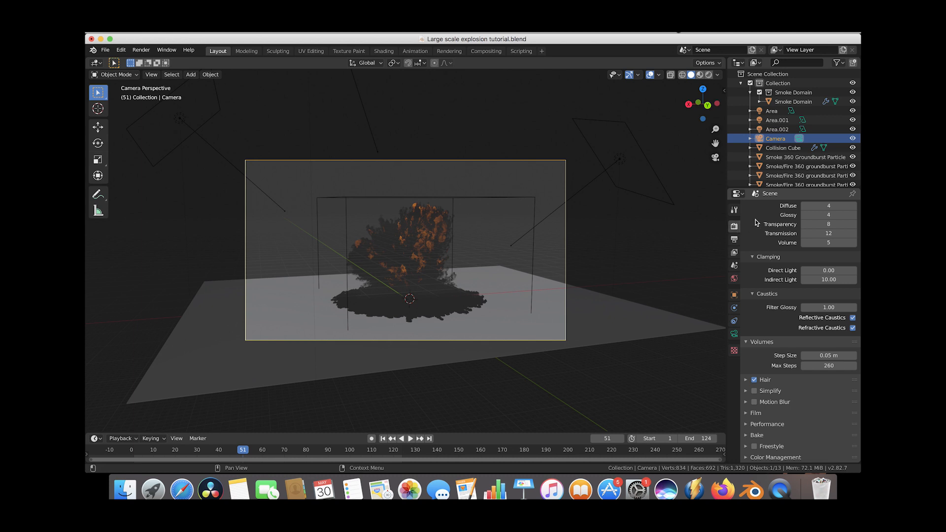
pyautogui.click(827, 281)
pyautogui.write('36')
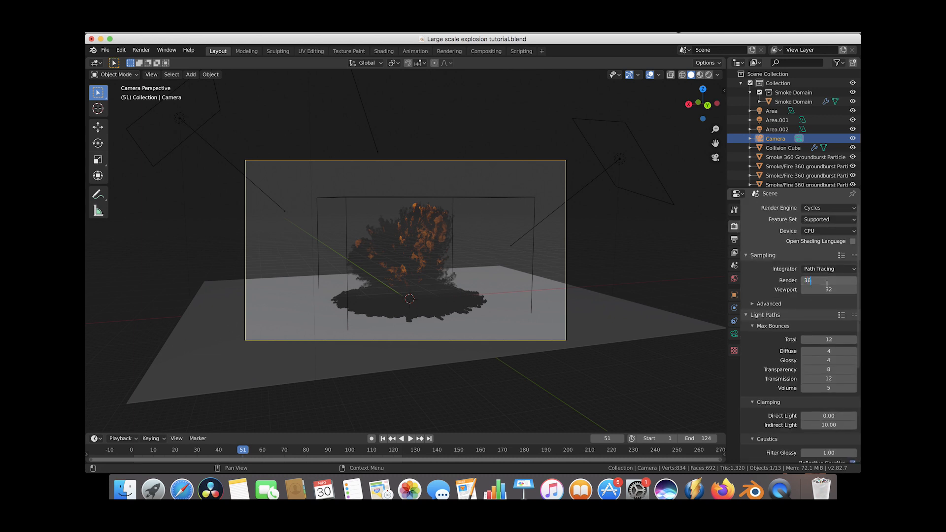
pyautogui.press('Return')
# Step: Turn on the animated noise seed in the advanced sampling settings and set the maximum Volume bounces to 6
pyautogui.click(753, 304)
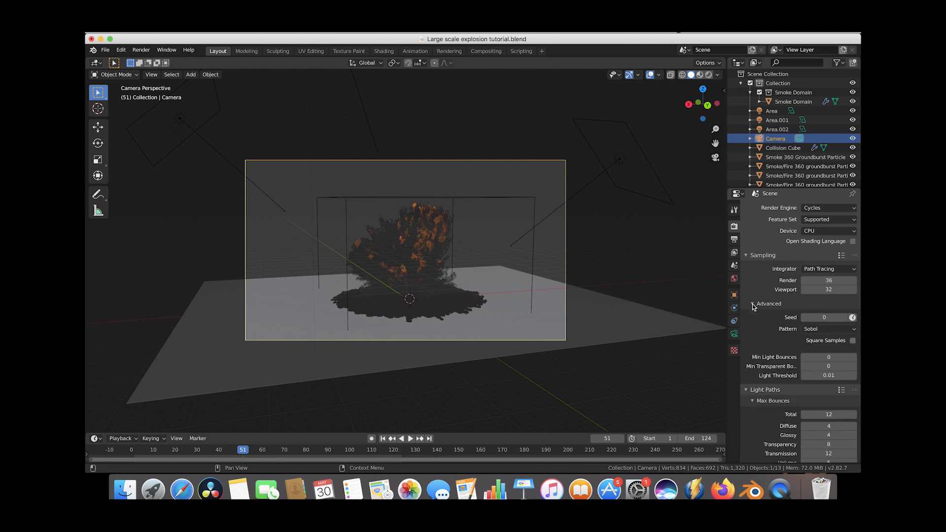
pyautogui.click(853, 318)
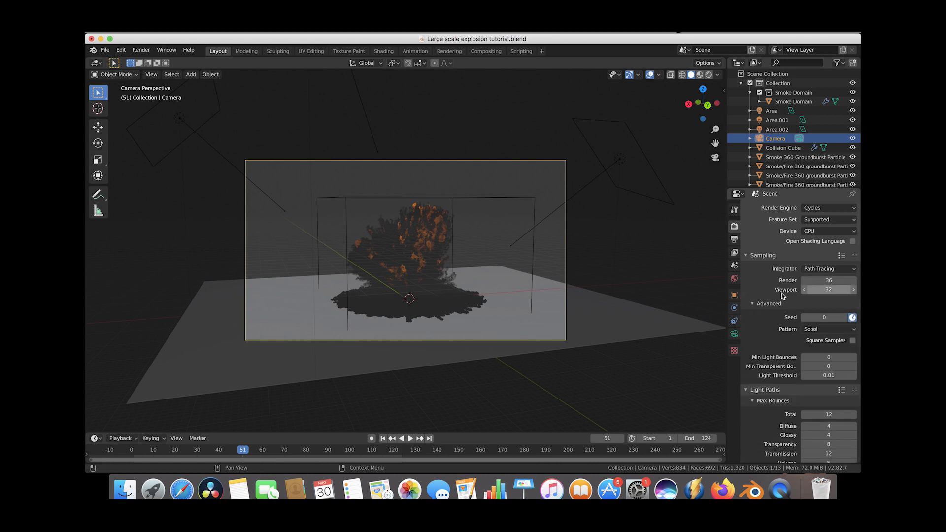
pyautogui.scroll(-5, 745, 336)
pyautogui.scroll(-5, 746, 336)
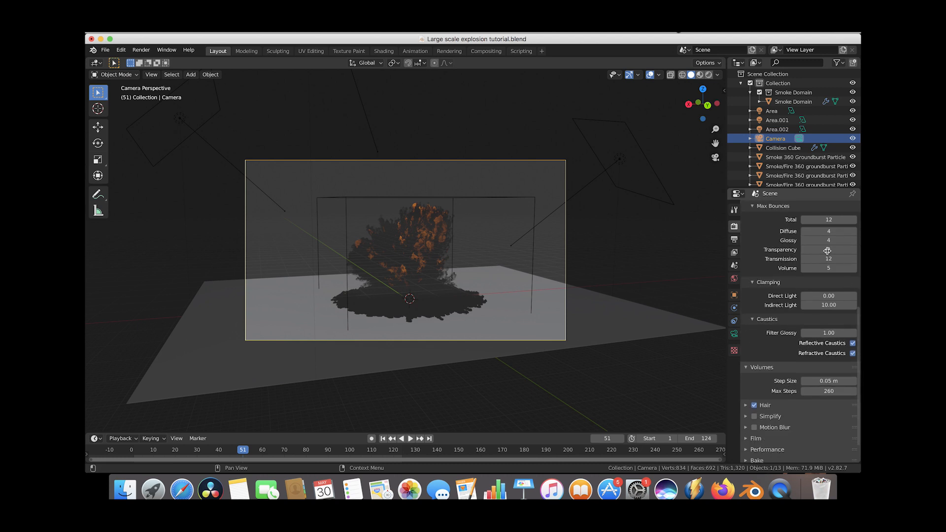
pyautogui.scroll(-2, 847, 249)
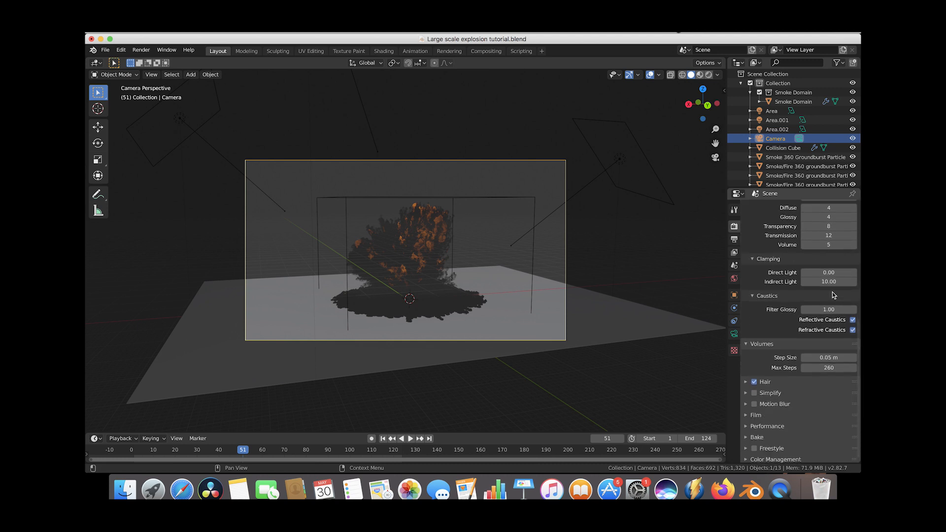
pyautogui.click(852, 245)
pyautogui.scroll(8, 794, 400)
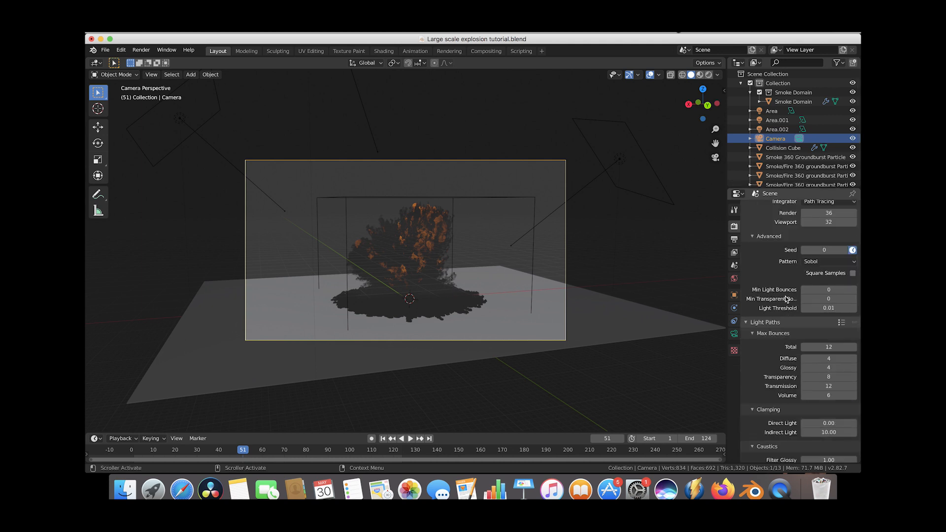
# Step: Set the output resolution percentage to 100% in the render dimensions
pyautogui.click(735, 240)
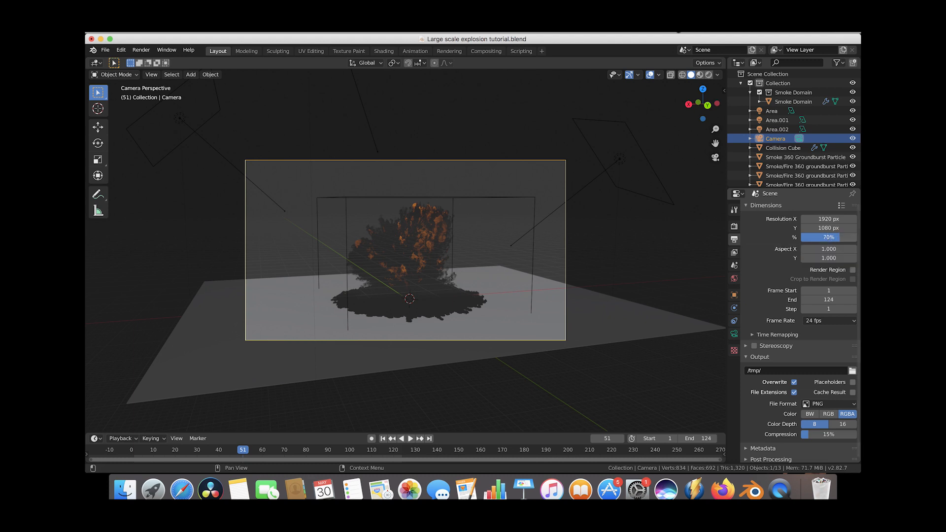
pyautogui.moveTo(858, 238); pyautogui.dragTo(860, 238)
pyautogui.scroll(-1, 764, 320)
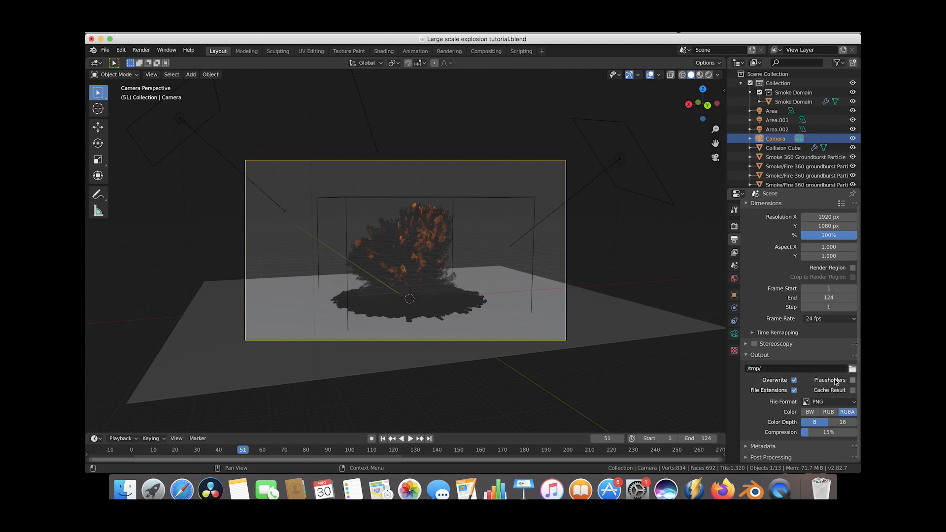
# Step: Set the render output path to "Large scale explosion output" inside the "Large scale explosion tutorial output" folder
pyautogui.click(852, 368)
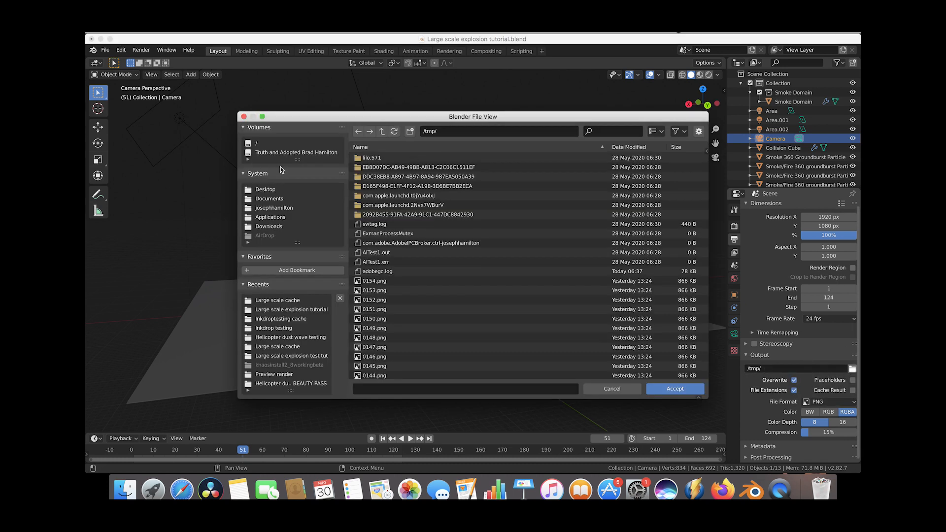
pyautogui.click(291, 309)
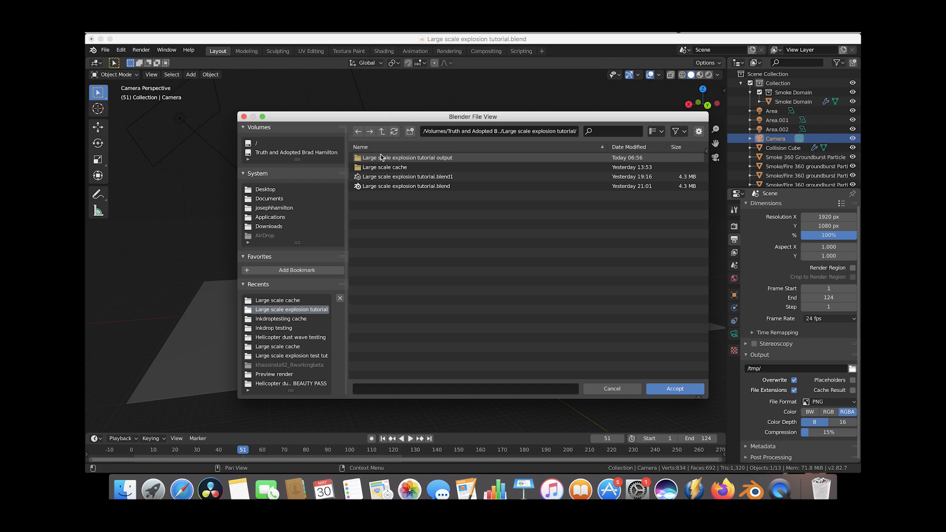
pyautogui.doubleClick(380, 158)
pyautogui.click(374, 387)
pyautogui.write('Large scale explosion output')
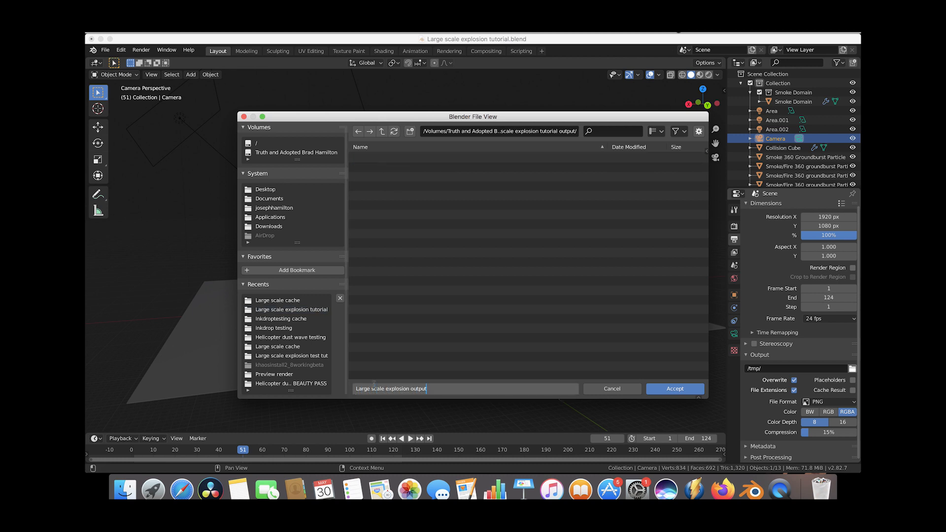
pyautogui.press('Return')
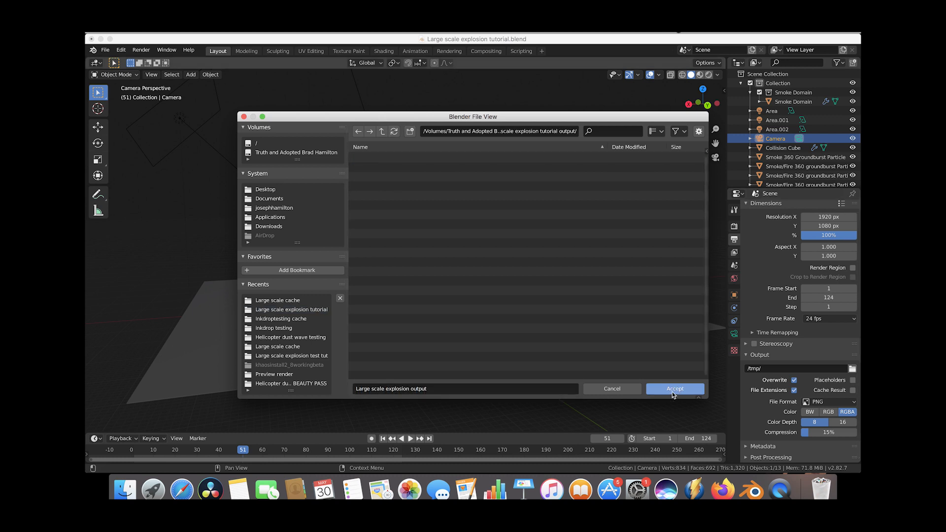
pyautogui.click(672, 392)
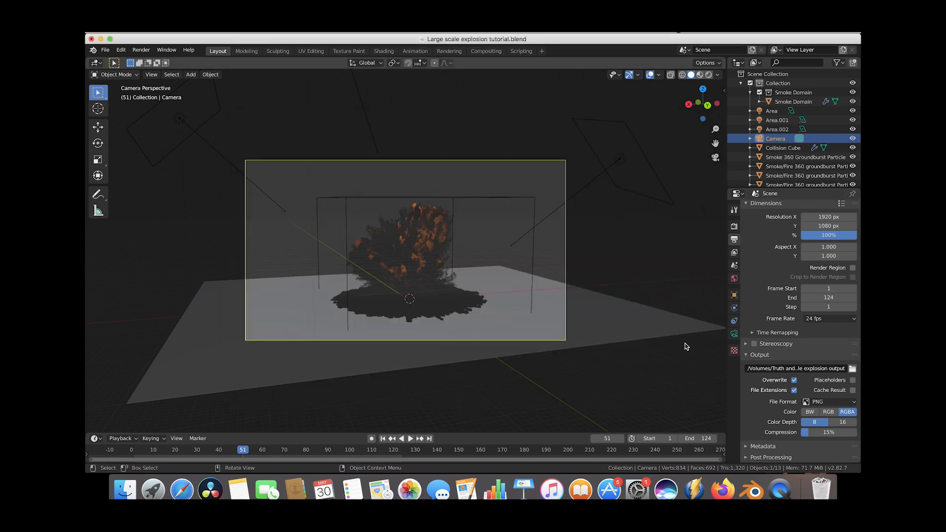
# Step: Set the output file format to OpenEXR with Float (Full) color depth
pyautogui.click(817, 401)
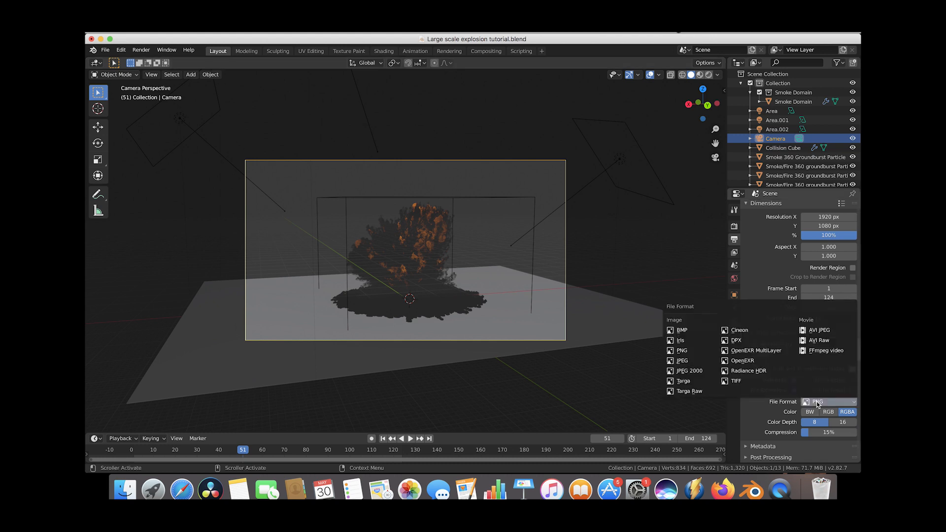
pyautogui.click(735, 361)
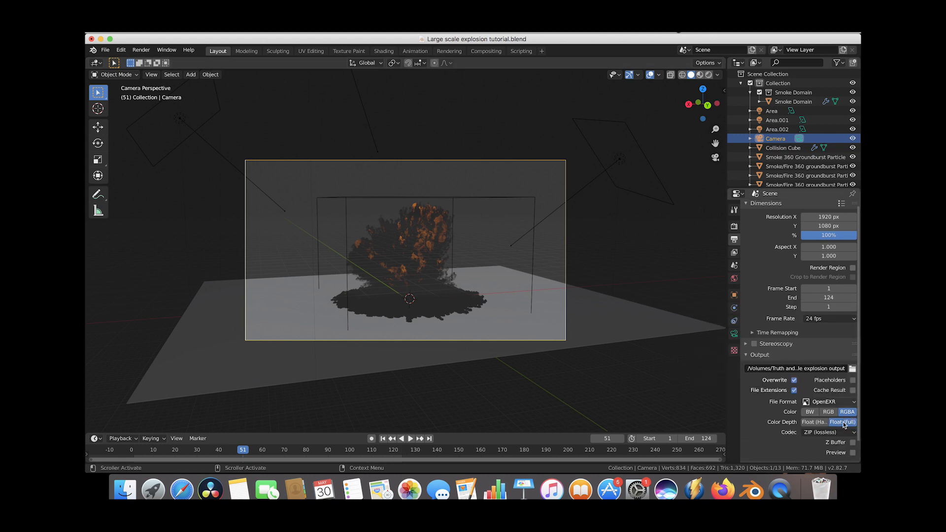
pyautogui.scroll(-1, 765, 414)
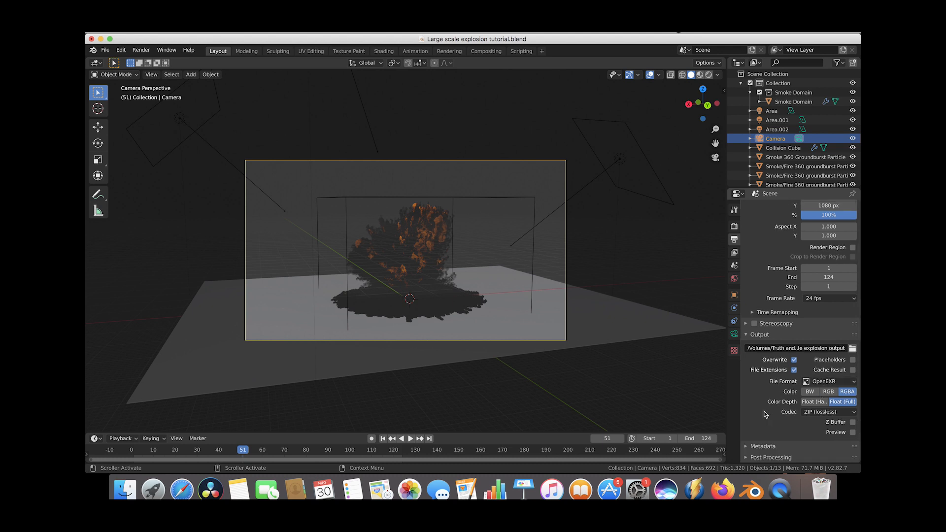
# Step: Enable the Emission light pass for the view layer
pyautogui.click(734, 252)
pyautogui.scroll(-2, 803, 297)
pyautogui.scroll(2, 806, 245)
pyautogui.scroll(-1, 779, 352)
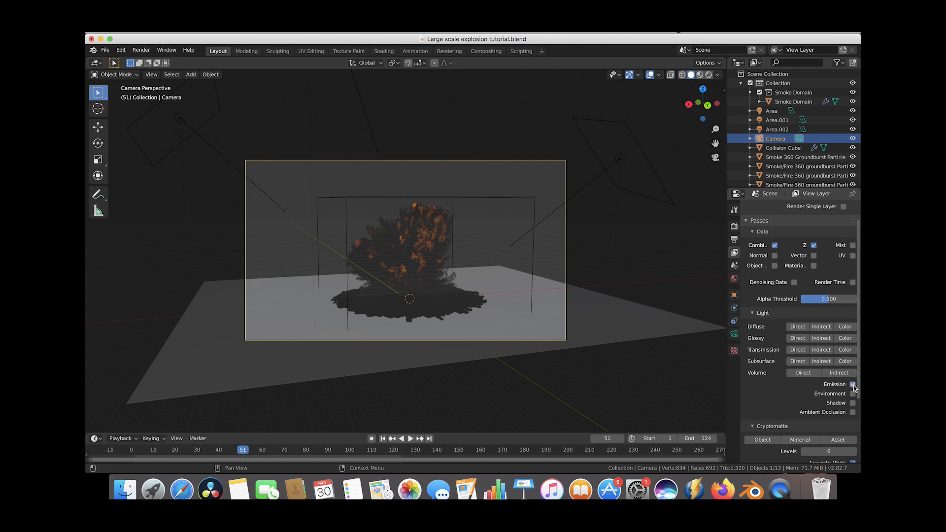
# Step: Enable compositing nodes, add a File Output node and connect the Render Layers Emit output to its Image input
pyautogui.click(482, 51)
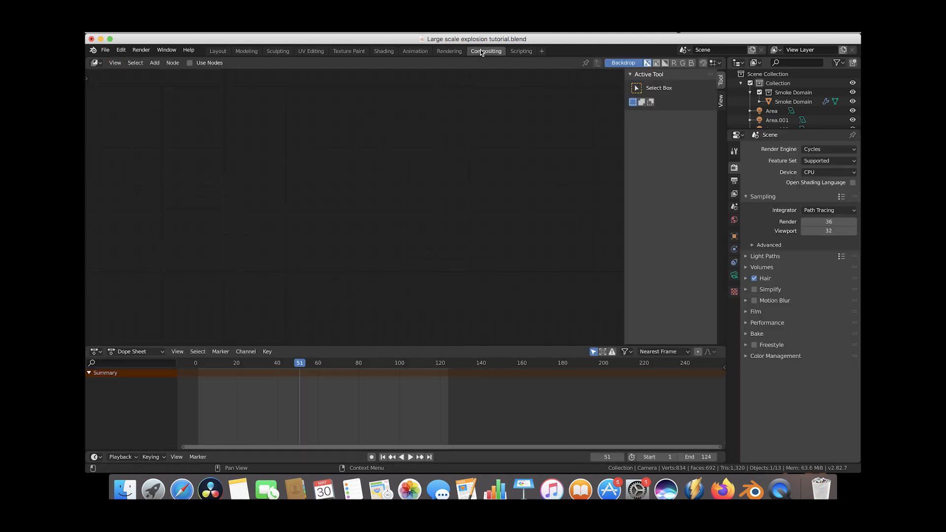
pyautogui.click(190, 63)
pyautogui.press('Home')
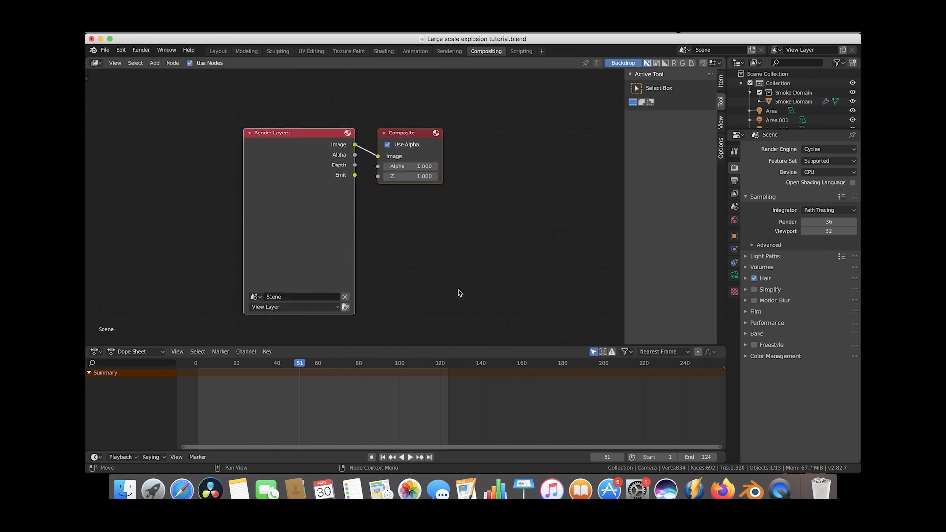
pyautogui.hotkey('shift', 'a')
pyautogui.moveTo(455, 314)
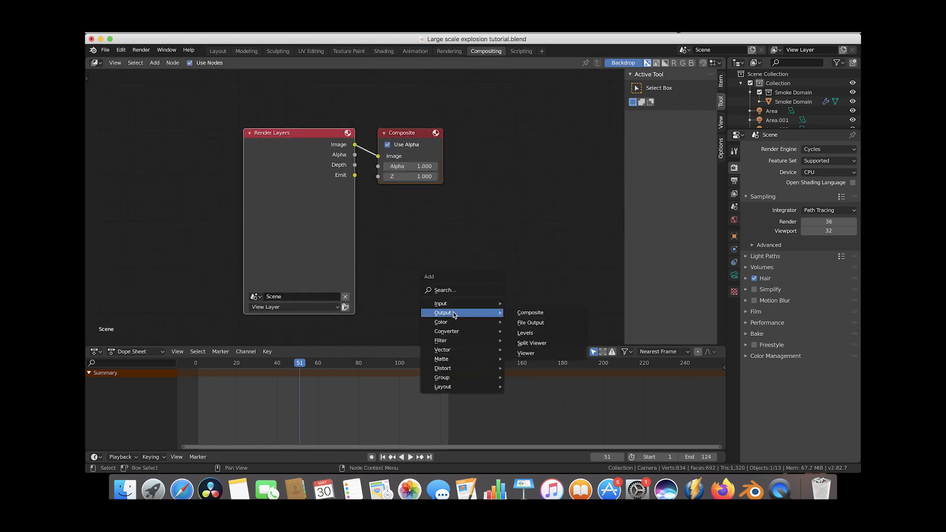
pyautogui.click(543, 323)
pyautogui.click(434, 246)
pyautogui.moveTo(357, 176); pyautogui.dragTo(428, 281)
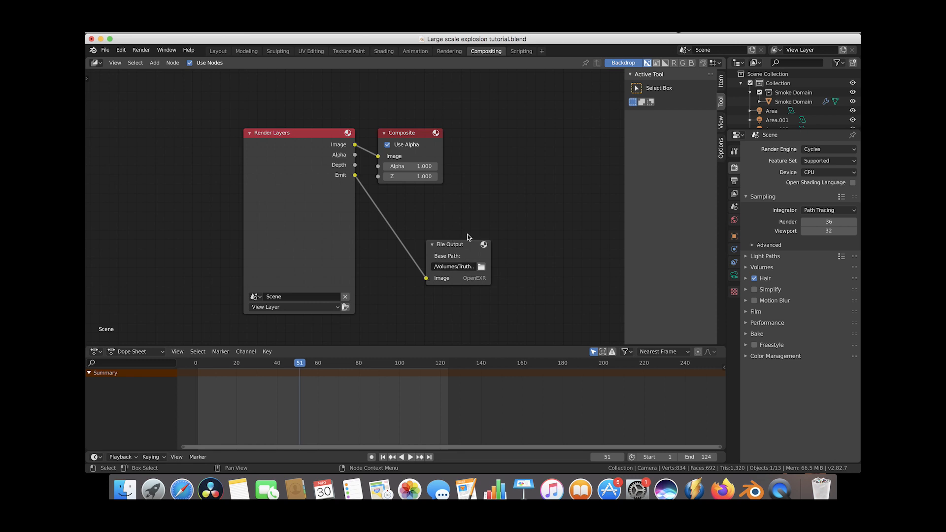
# Step: Set the File Output node's base path to "Large scale explosion emission pass" in a new folder of that name, and return to the Layout workspace
pyautogui.click(481, 269)
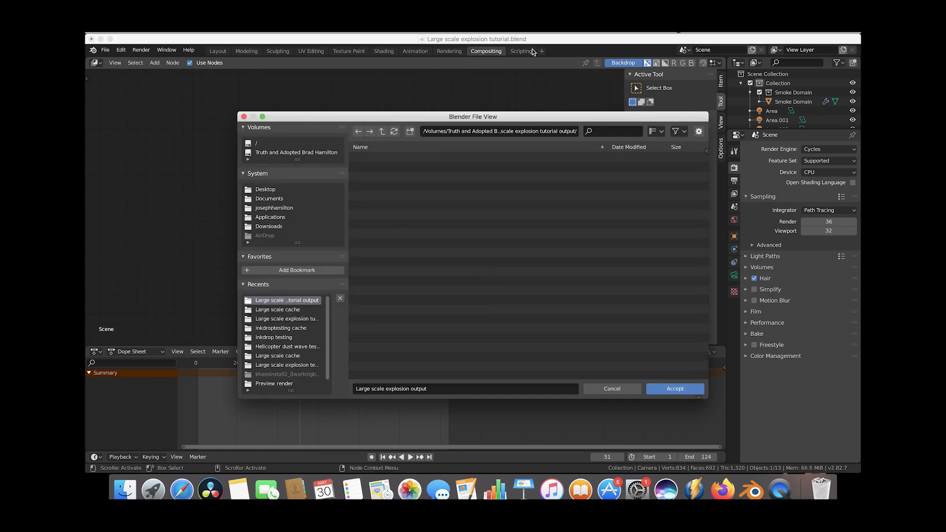
pyautogui.click(409, 132)
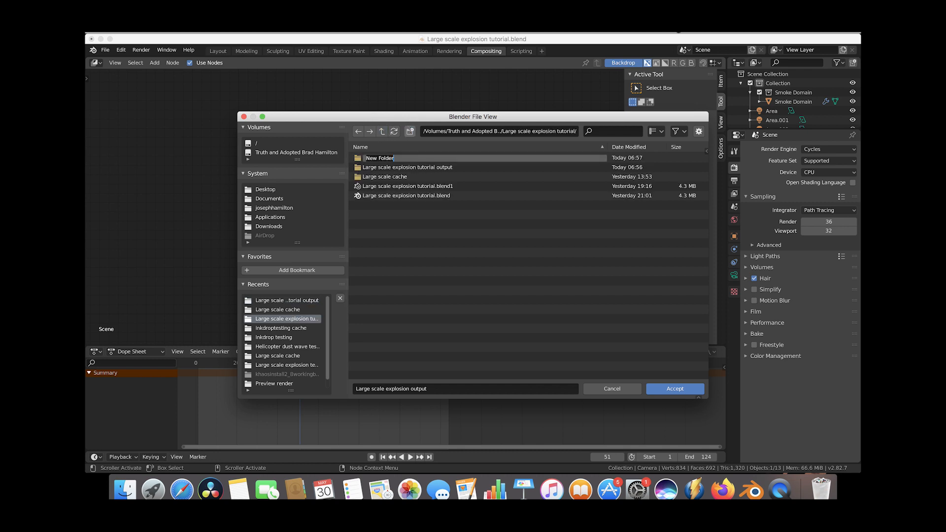
pyautogui.write('Lar')
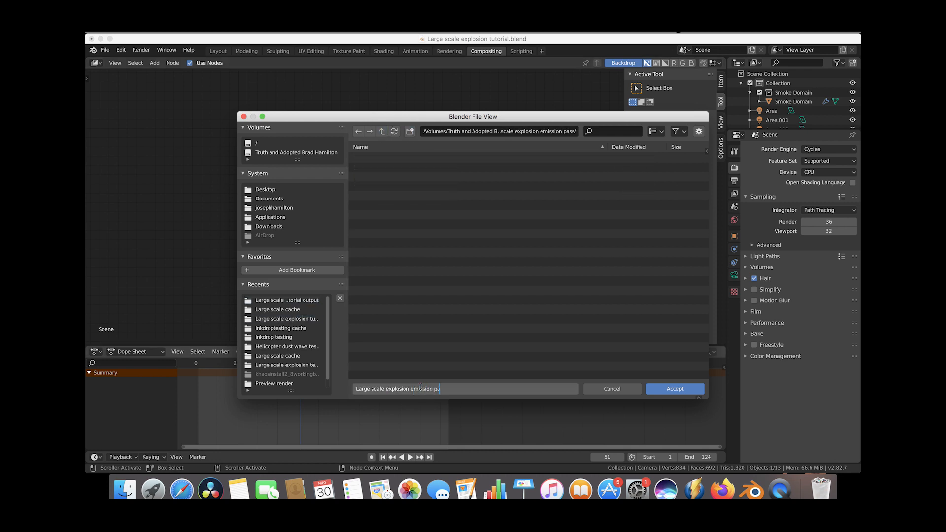
pyautogui.write('ss')
pyautogui.press('Return')
pyautogui.press('Return')
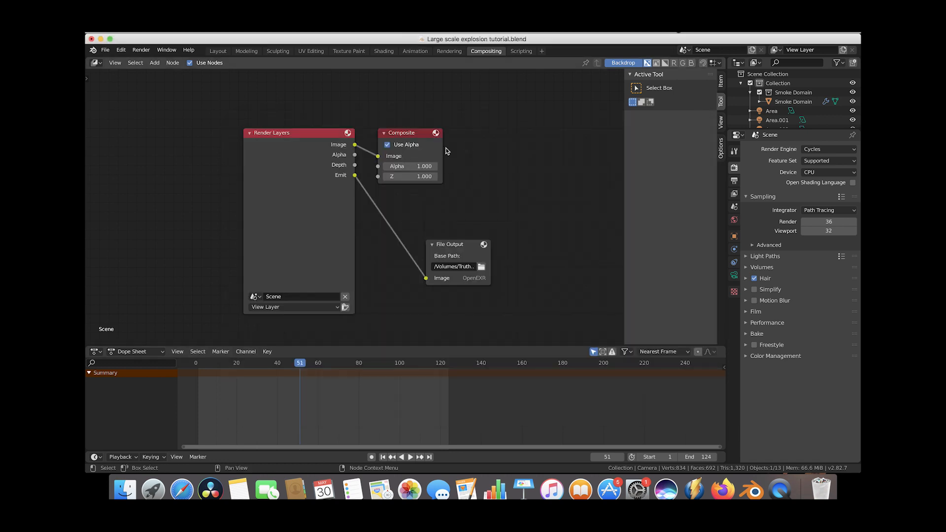
pyautogui.click(217, 51)
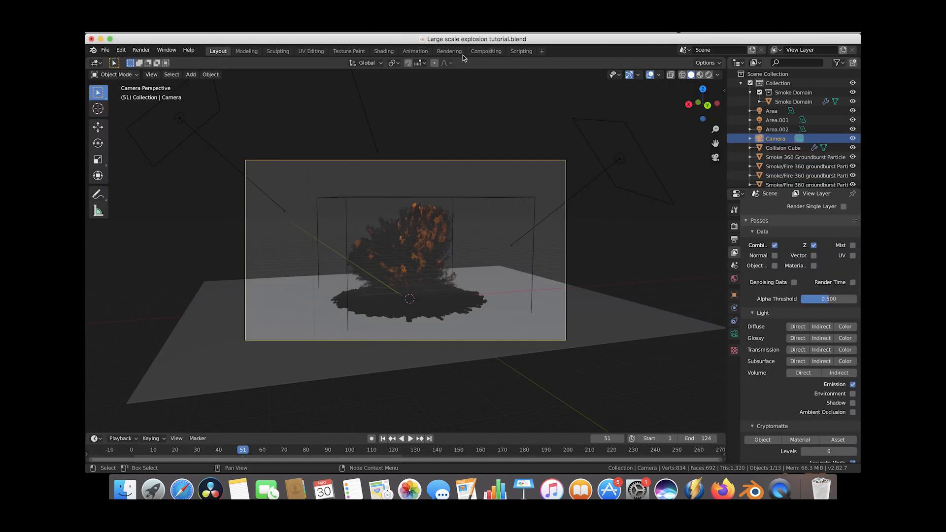
# Step: Render frame 51 as a still image and close the render window once it finishes
pyautogui.click(142, 50)
pyautogui.click(157, 60)
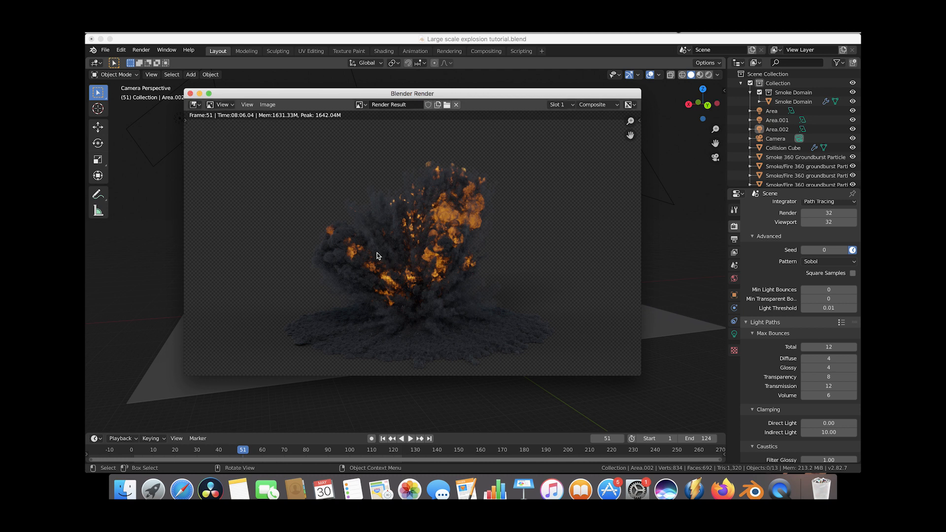
pyautogui.click(190, 93)
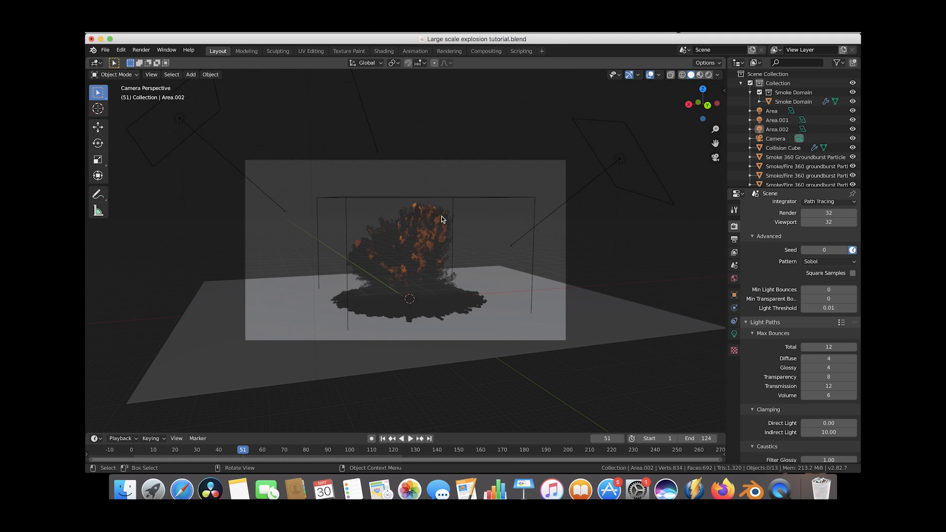
# Step: Examine the compositing node tree from Render Layers through the Glare, Add and Alpha Over nodes to the Viewer
pyautogui.click(472, 52)
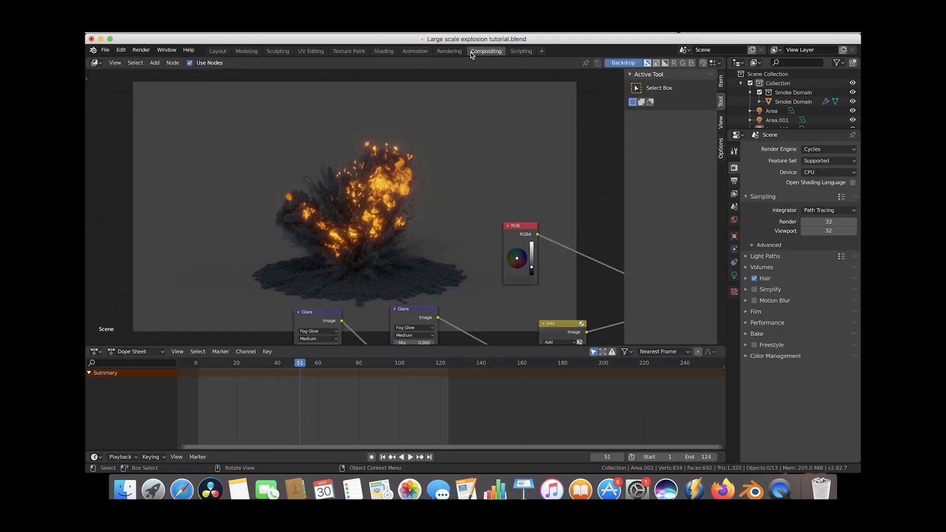
pyautogui.scroll(-5, 392, 207)
pyautogui.hscroll(2, 392, 207)
pyautogui.hscroll(-2, 391, 207)
pyautogui.keyDown('ctrl'); pyautogui.scroll(-2, 392, 207); pyautogui.keyUp('ctrl')
pyautogui.scroll(3, 392, 207)
pyautogui.hscroll(-5, 392, 207)
pyautogui.scroll(-3, 392, 207)
pyautogui.hscroll(4, 392, 207)
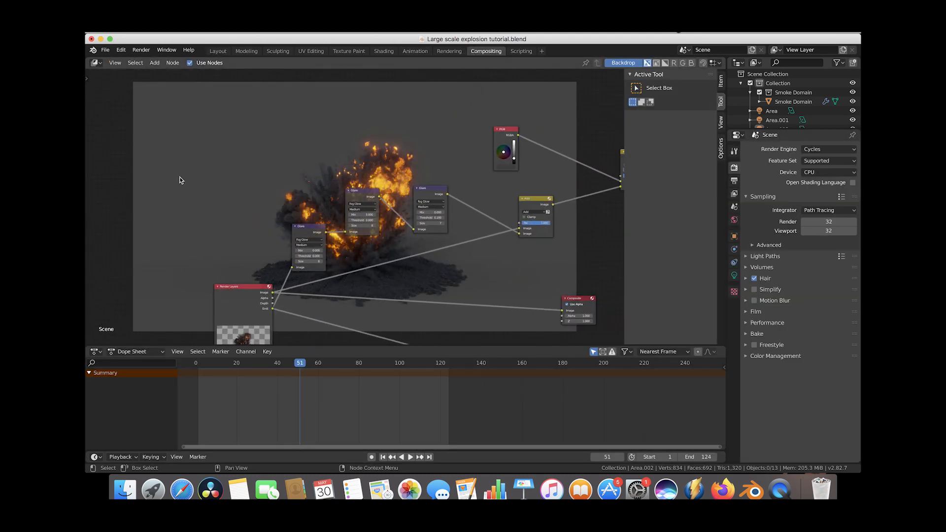
pyautogui.hscroll(2, 345, 188)
pyautogui.hscroll(-4, 345, 189)
pyautogui.keyDown('ctrl'); pyautogui.scroll(2, 345, 188); pyautogui.keyUp('ctrl')
pyautogui.hscroll(3, 345, 188)
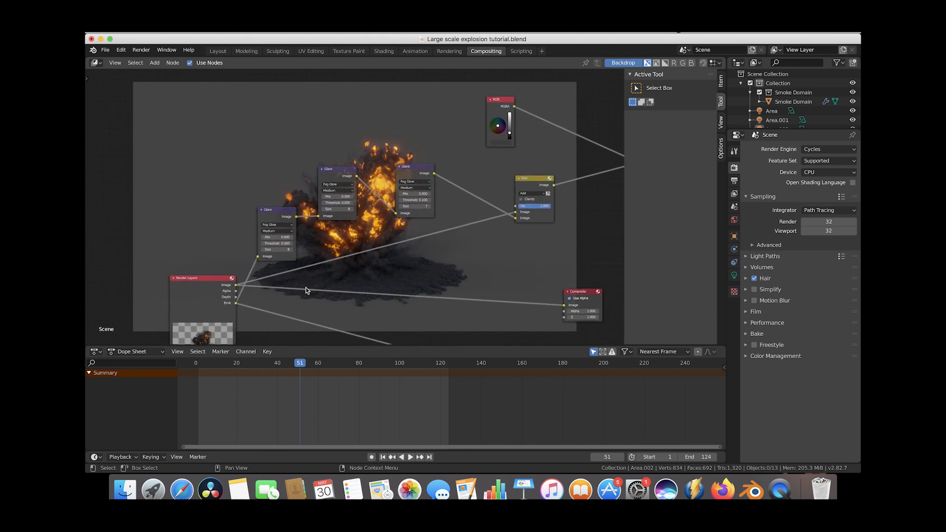
pyautogui.scroll(-2, 305, 287)
pyautogui.hscroll(-2, 306, 287)
pyautogui.scroll(5, 405, 240)
pyautogui.hscroll(4, 404, 240)
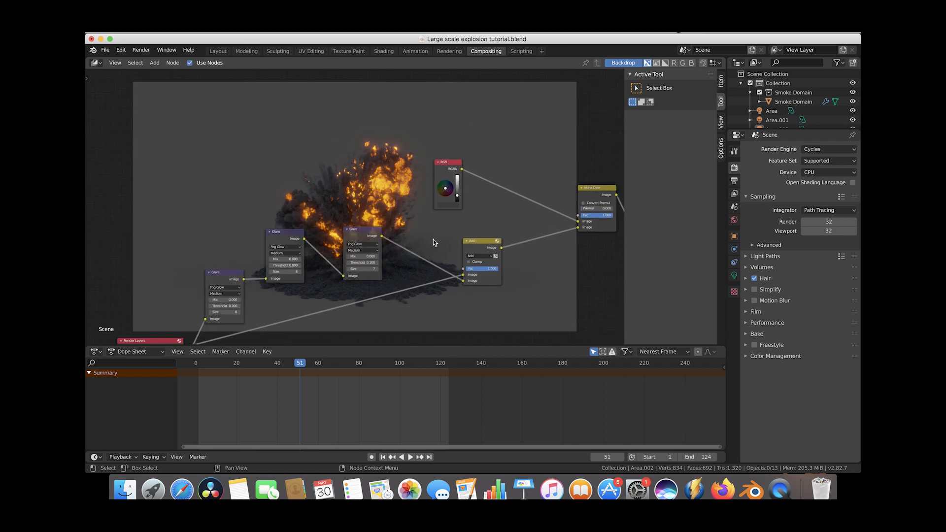
pyautogui.hscroll(3, 405, 242)
pyautogui.hscroll(1, 304, 235)
pyautogui.hscroll(3, 305, 236)
pyautogui.scroll(2, 305, 236)
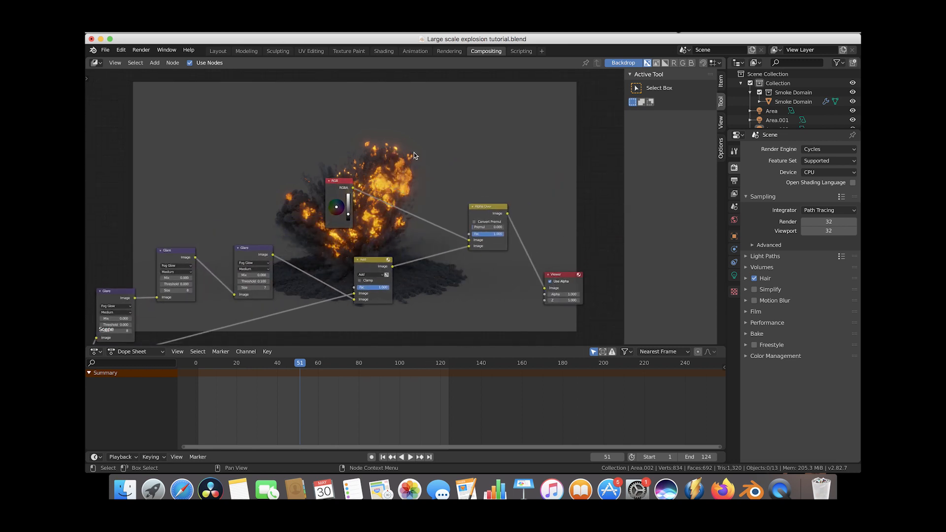
# Step: Inspect the composited explosion with its fire glow in an enlarged node editor backdrop
pyautogui.hscroll(5, 413, 155)
pyautogui.scroll(5, 414, 156)
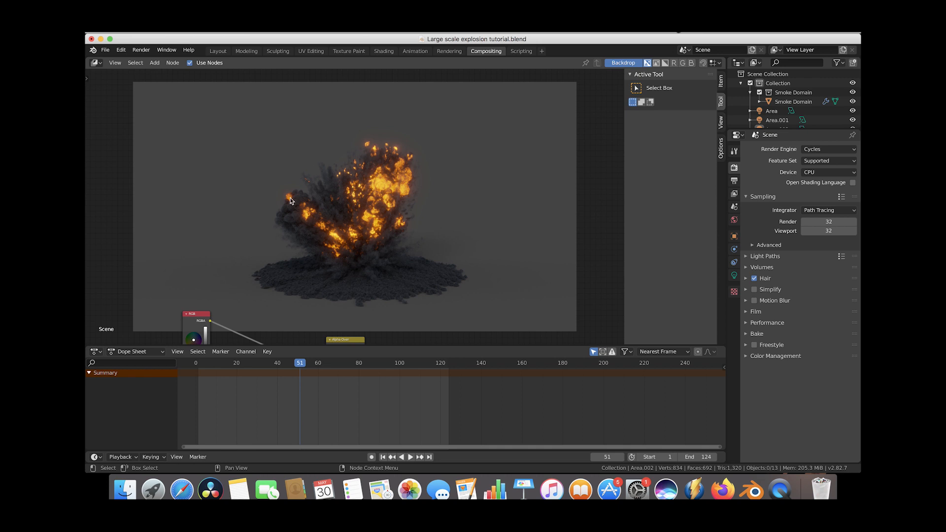
pyautogui.scroll(-2, 290, 197)
pyautogui.hotkey('alt', 'v')
pyautogui.scroll(-2, 385, 206)
pyautogui.scroll(2, 385, 206)
pyautogui.hscroll(3, 385, 206)
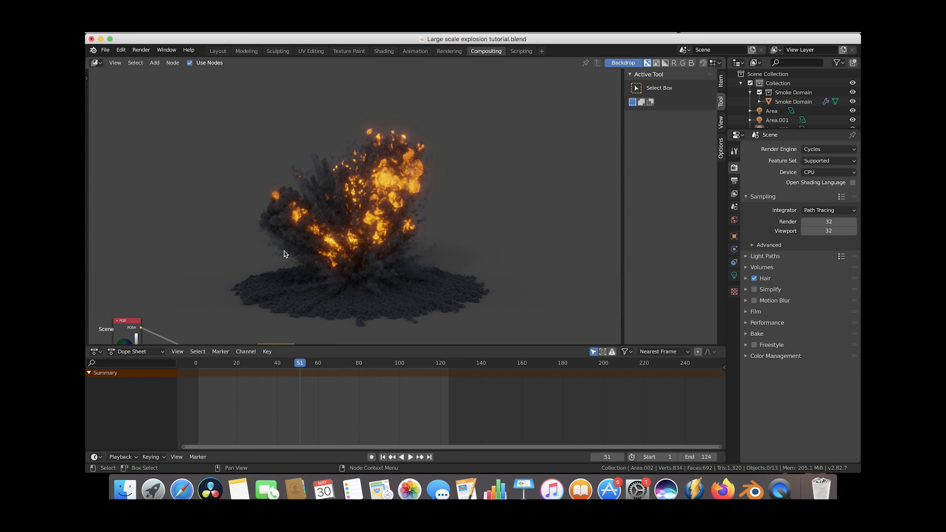
# Step: Return to the Layout workspace, start rendering the full animation and reposition the render window over the viewport
pyautogui.click(217, 52)
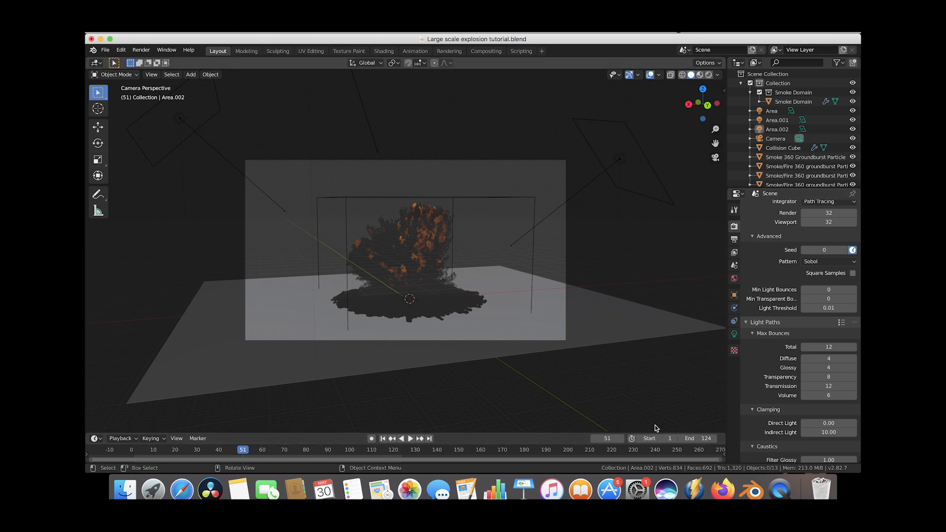
pyautogui.click(147, 50)
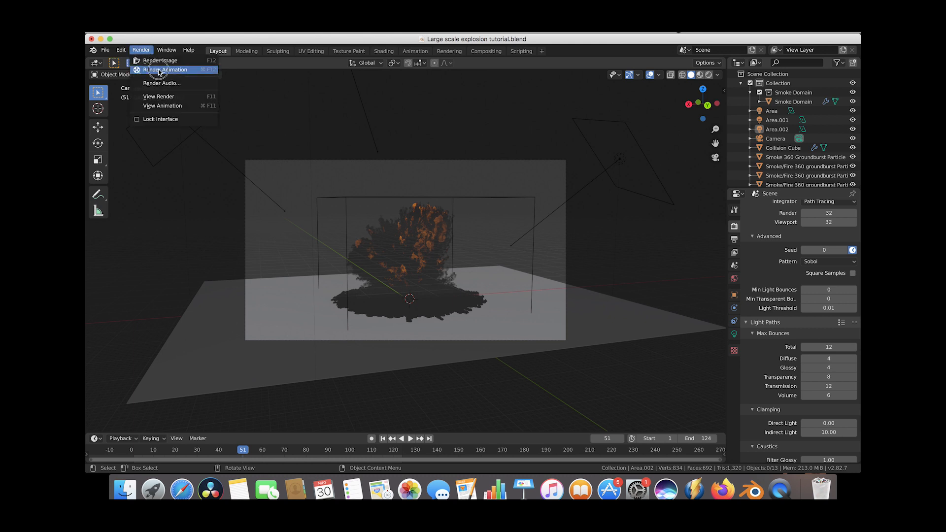
pyautogui.click(158, 69)
pyautogui.moveTo(262, 42); pyautogui.dragTo(387, 96)
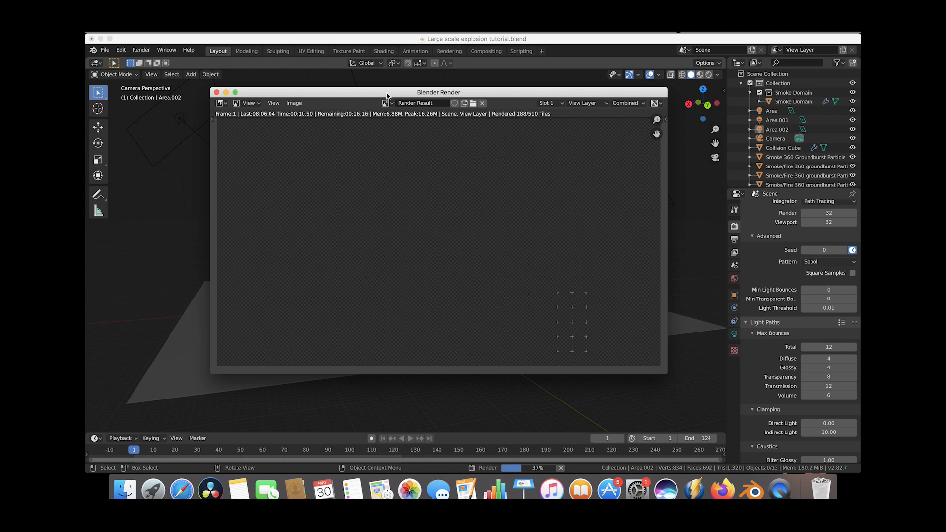
pyautogui.moveTo(387, 96); pyautogui.dragTo(380, 106)
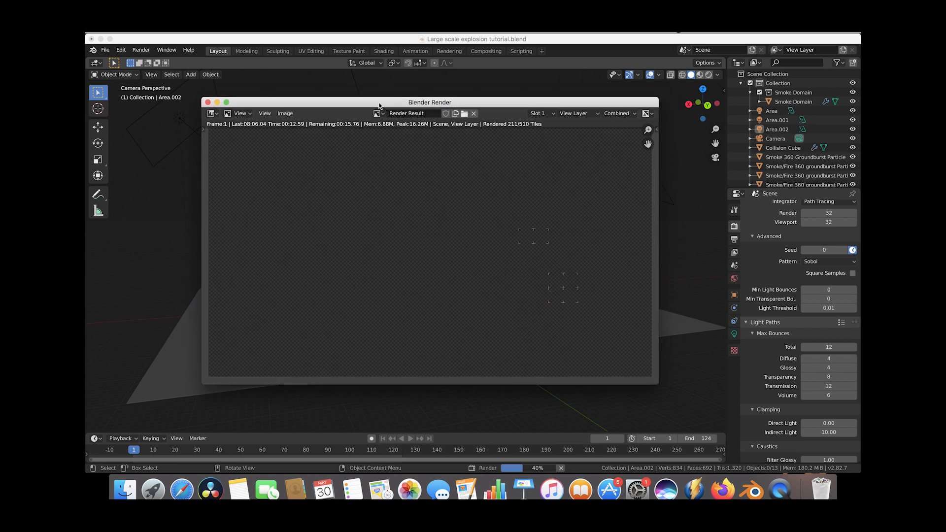